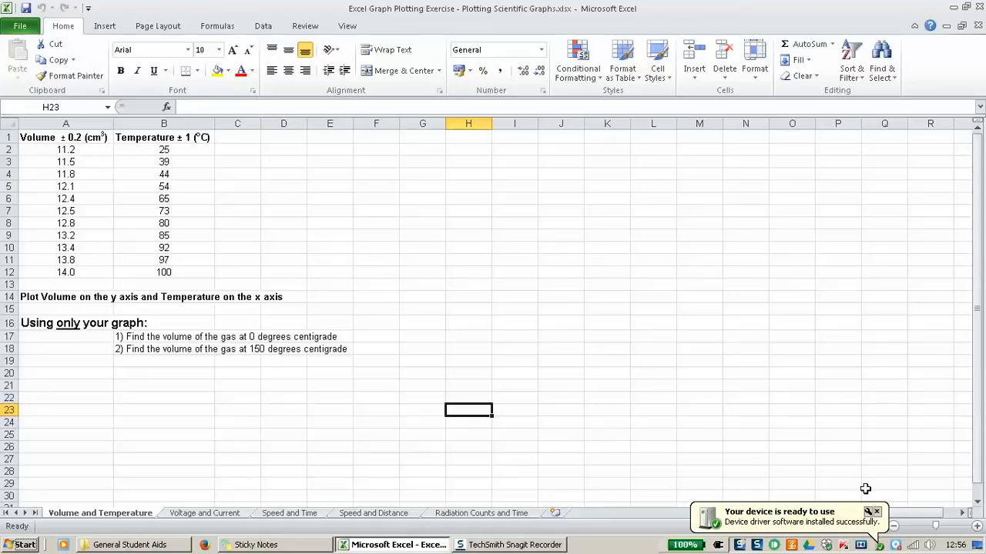
# Step: Dismiss the driver notifications and close the Excel help window
pyautogui.click(877, 511)
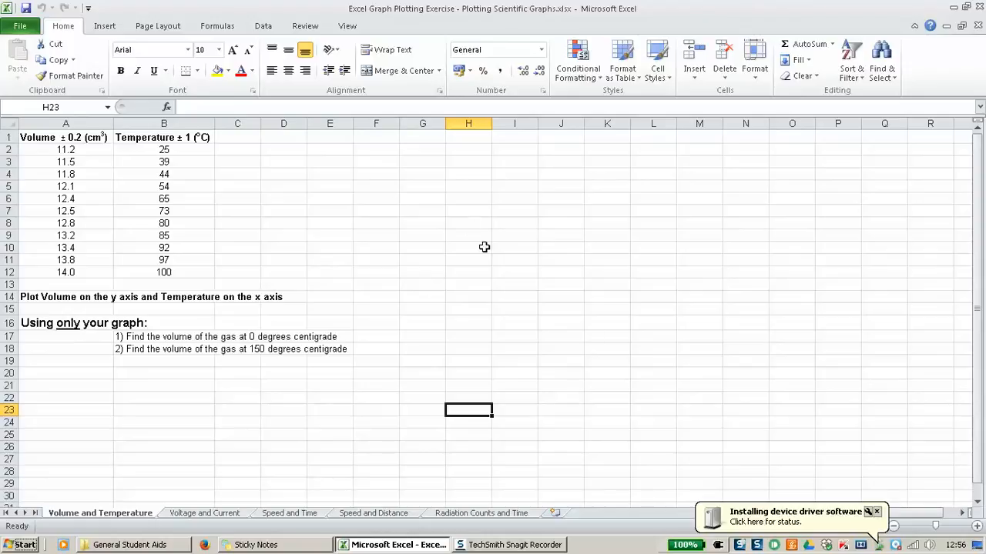
pyautogui.click(877, 512)
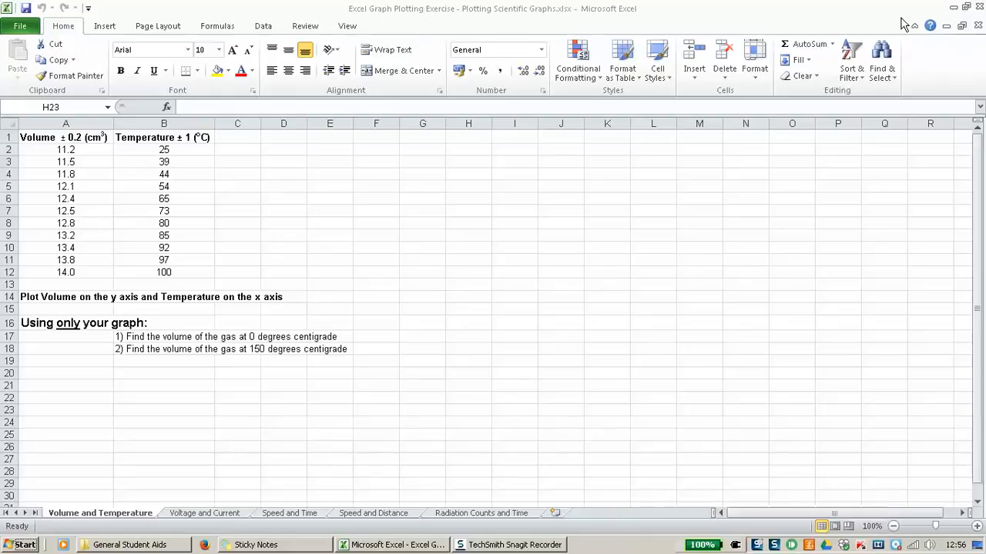
pyautogui.click(876, 511)
pyautogui.click(930, 27)
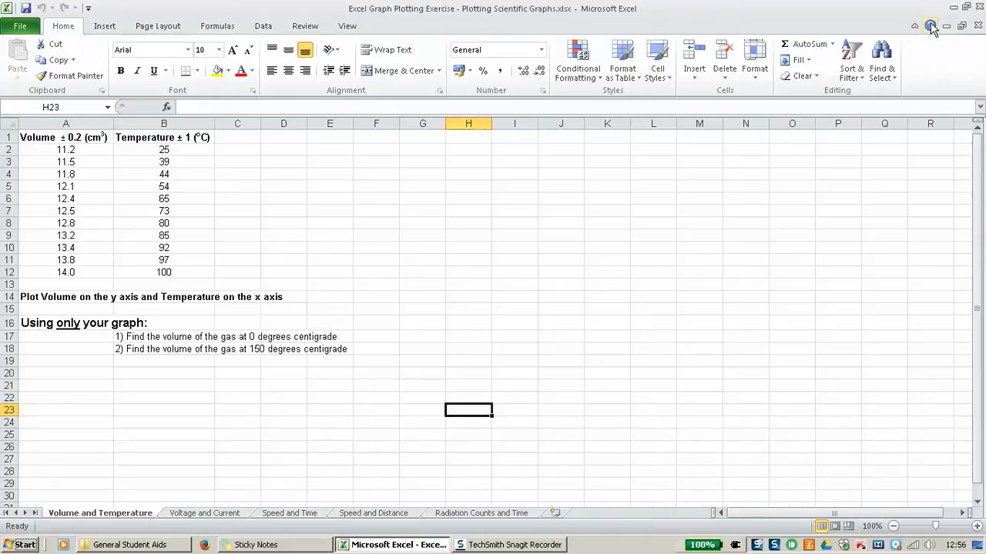
pyautogui.click(930, 27)
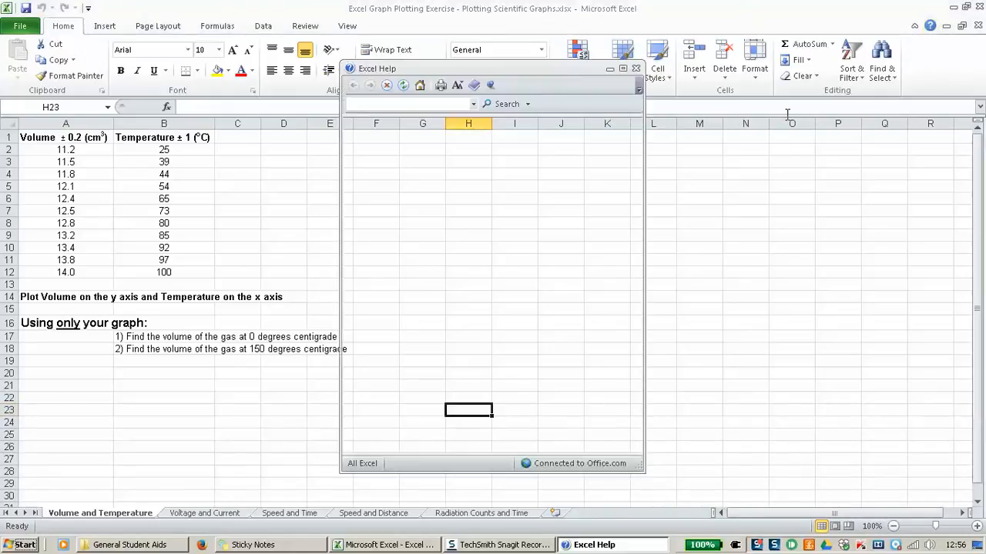
pyautogui.moveTo(469, 70); pyautogui.dragTo(496, 38)
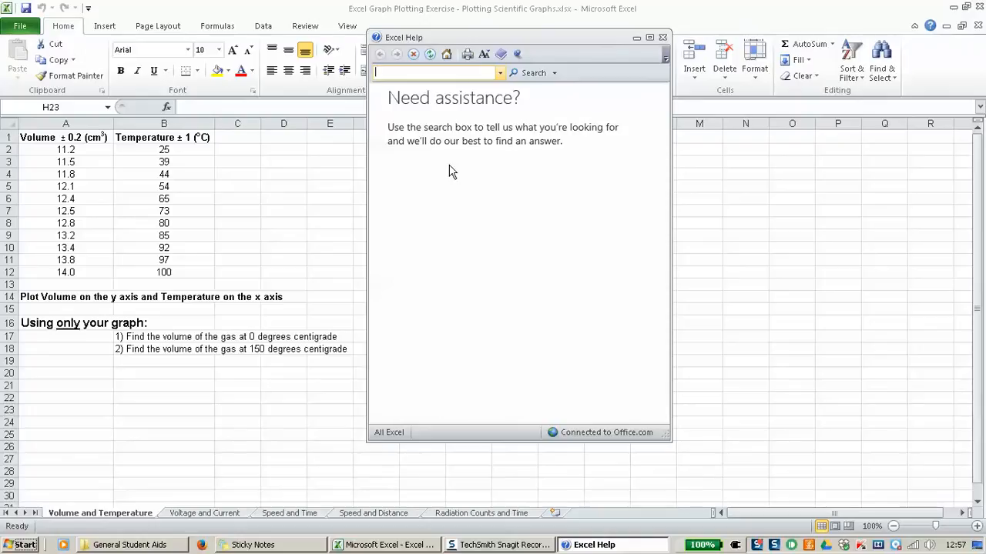
pyautogui.moveTo(484, 35); pyautogui.dragTo(498, 51)
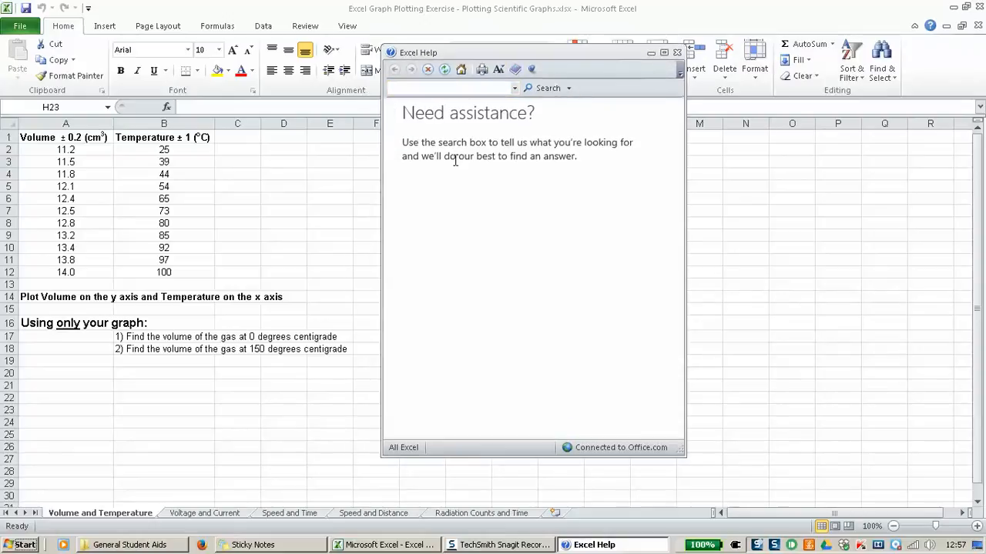
pyautogui.click(677, 53)
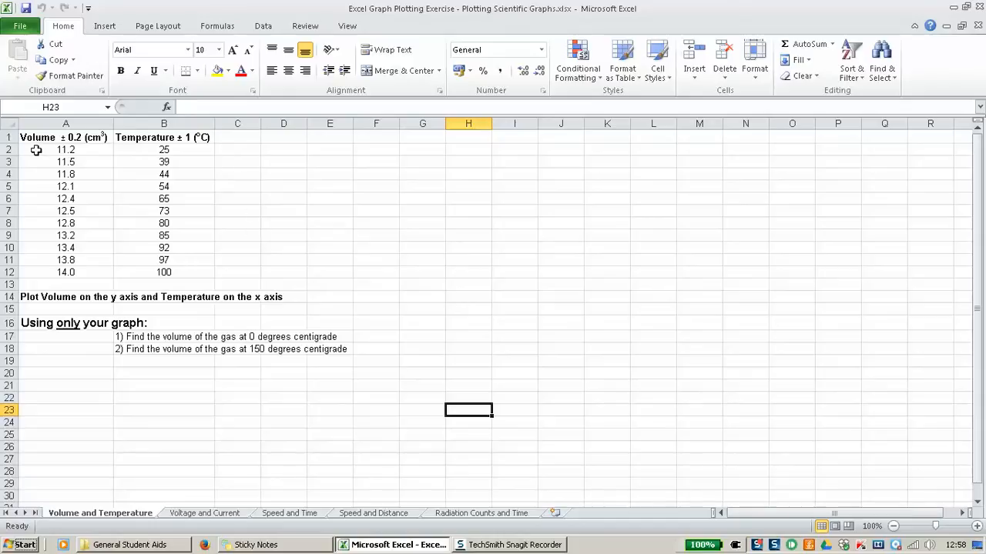
# Step: Insert a markers-only scatter chart of the volume and temperature data in A2:B12
pyautogui.moveTo(39, 151); pyautogui.dragTo(158, 271)
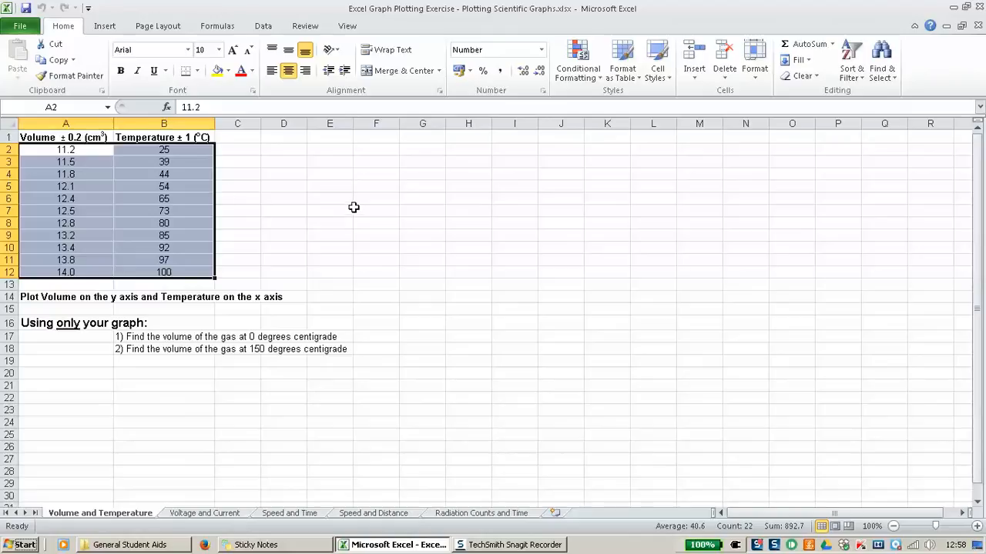
pyautogui.click(105, 28)
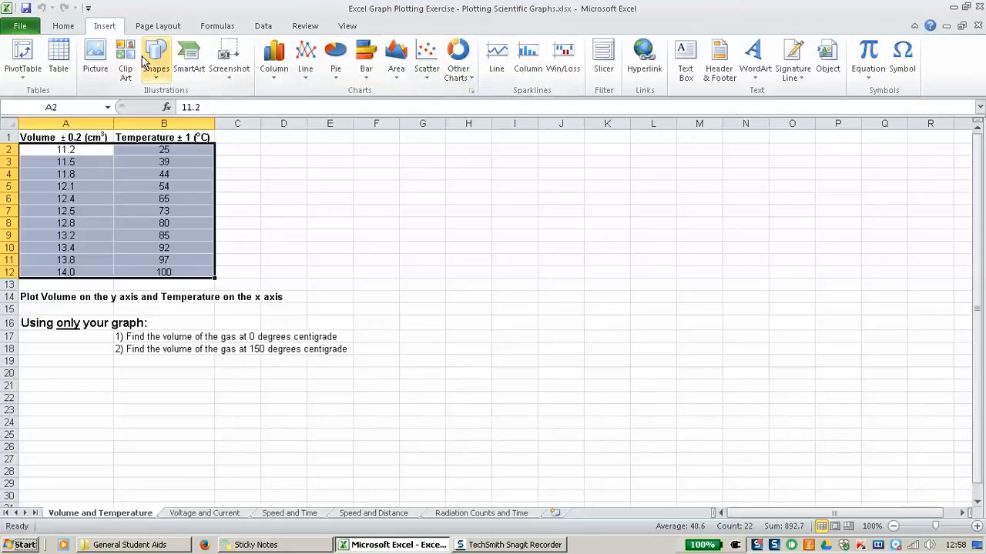
pyautogui.click(431, 64)
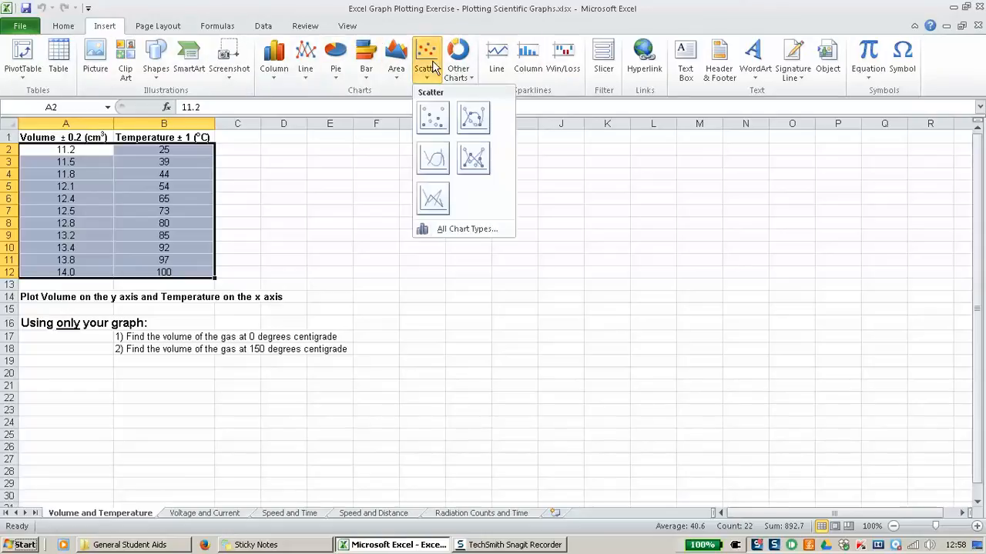
pyautogui.click(442, 129)
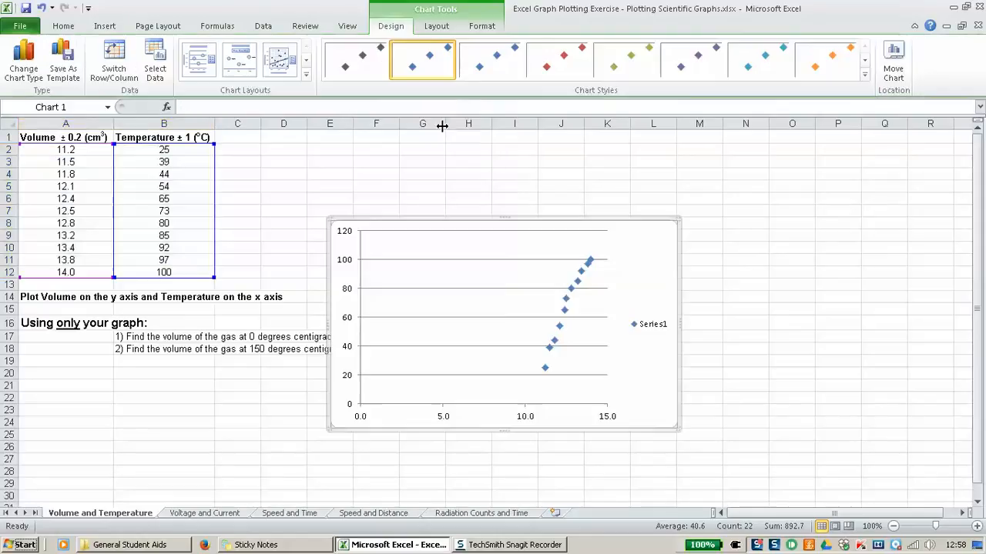
# Step: Move the chart to the right of the data, enlarge it, and zoom the sheet to 110%
pyautogui.moveTo(493, 222); pyautogui.dragTo(576, 170)
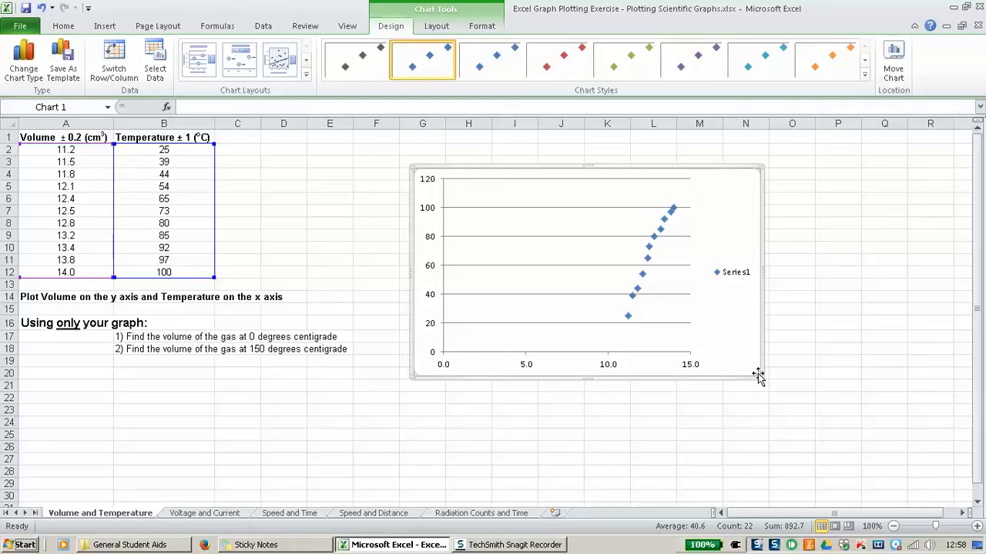
pyautogui.moveTo(757, 375); pyautogui.dragTo(911, 483)
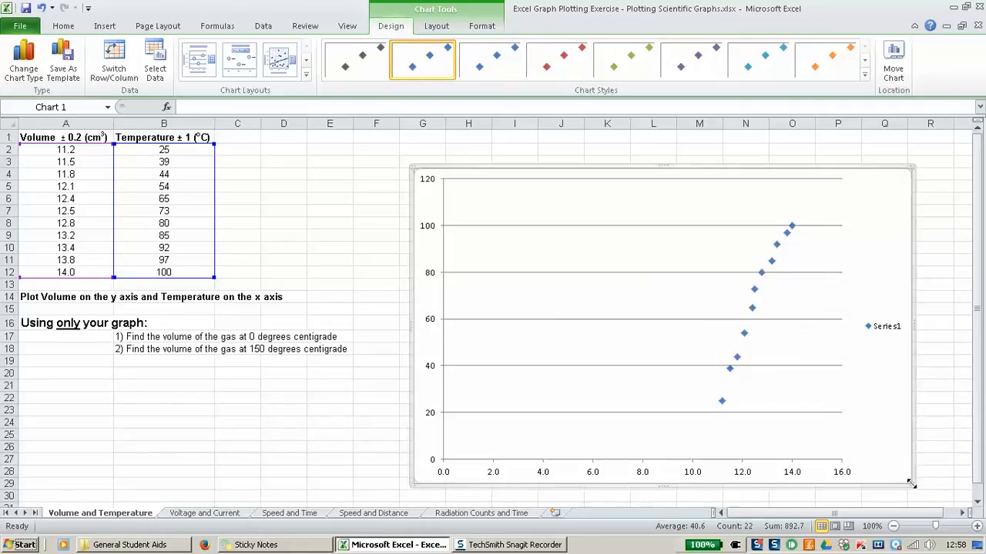
pyautogui.click(978, 526)
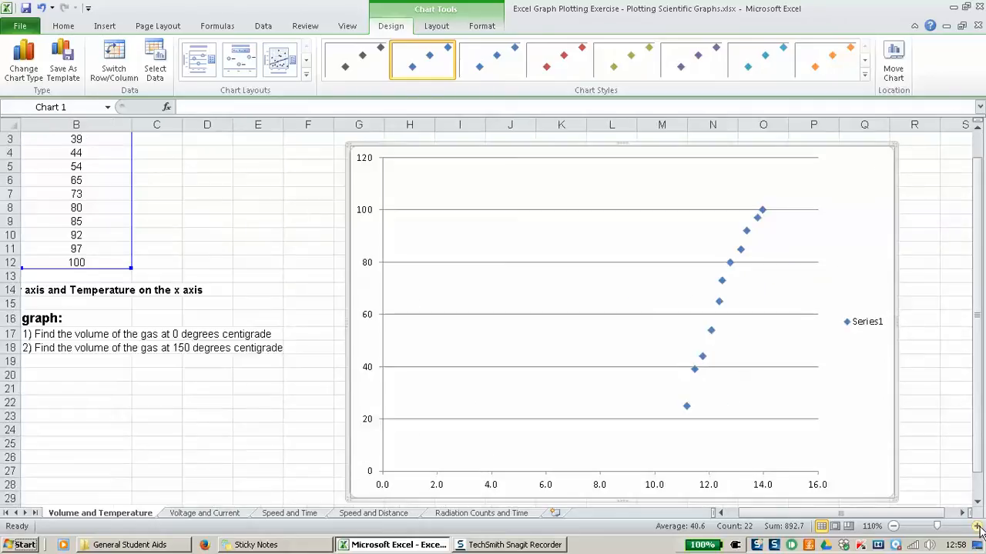
pyautogui.moveTo(876, 514); pyautogui.dragTo(800, 514)
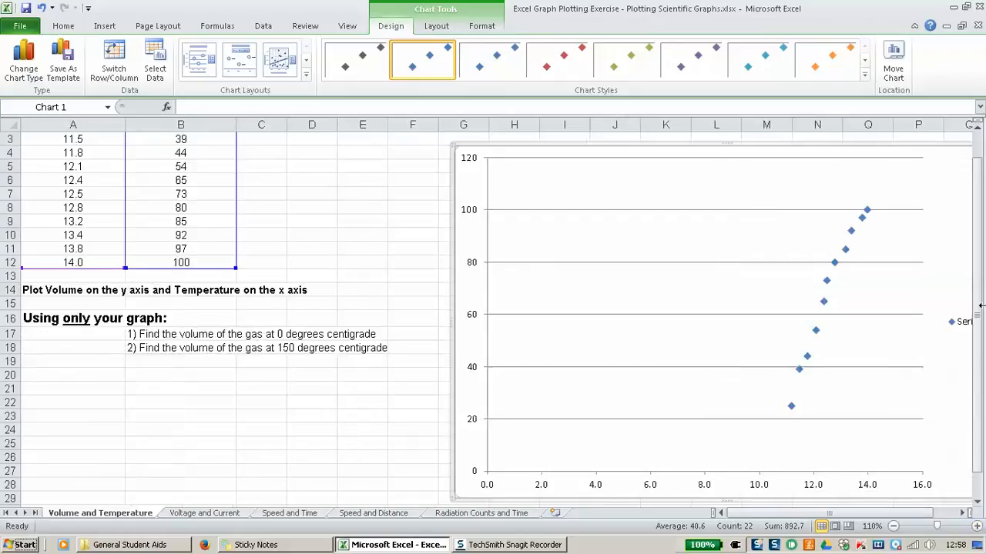
pyautogui.moveTo(980, 306); pyautogui.dragTo(961, 256)
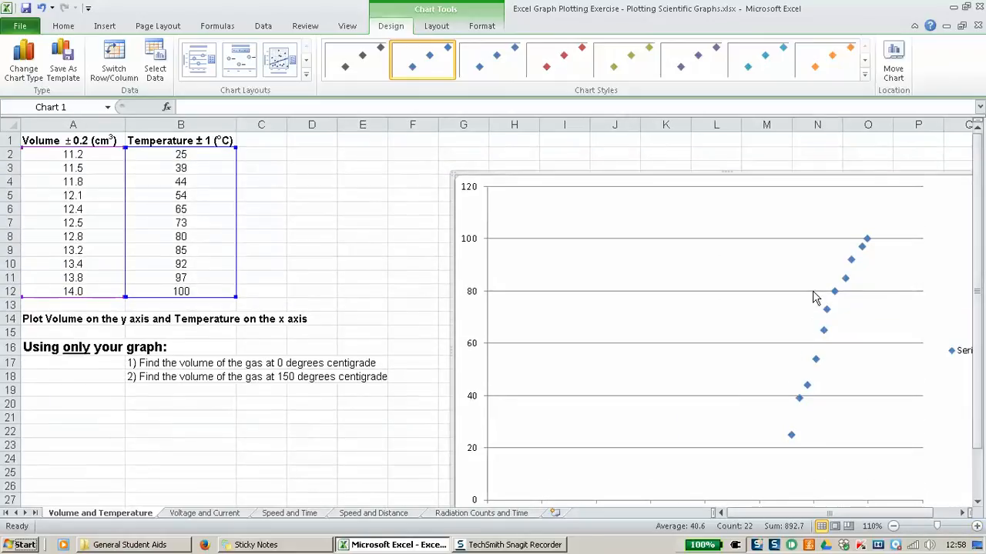
pyautogui.moveTo(766, 175); pyautogui.dragTo(739, 152)
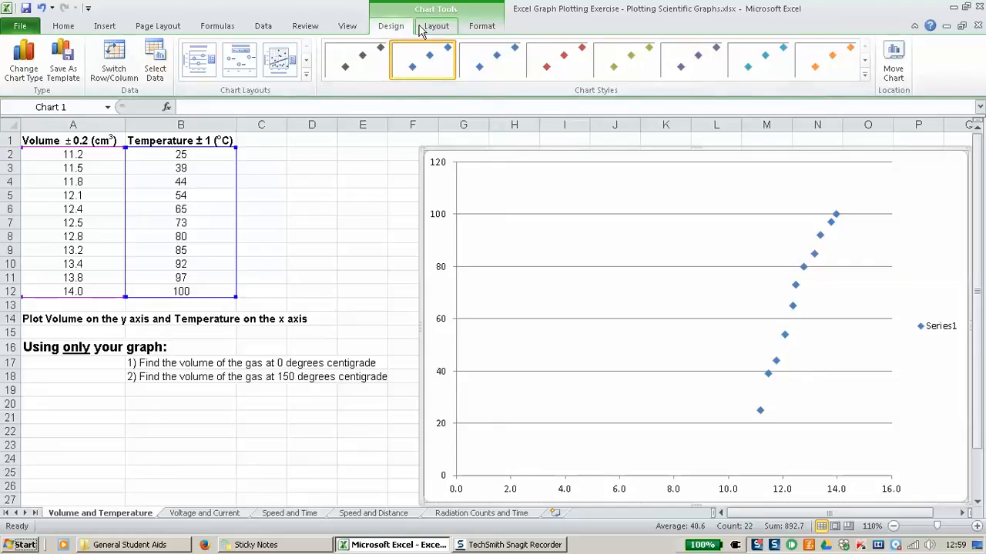
# Step: Edit Series1 so its X values come from the temperature column B2:B12
pyautogui.click(152, 68)
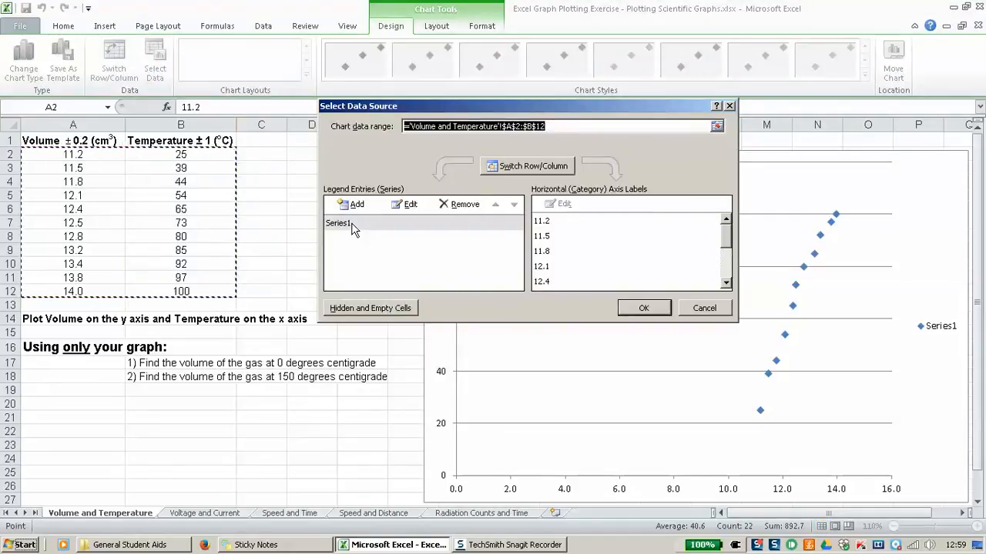
pyautogui.click(355, 225)
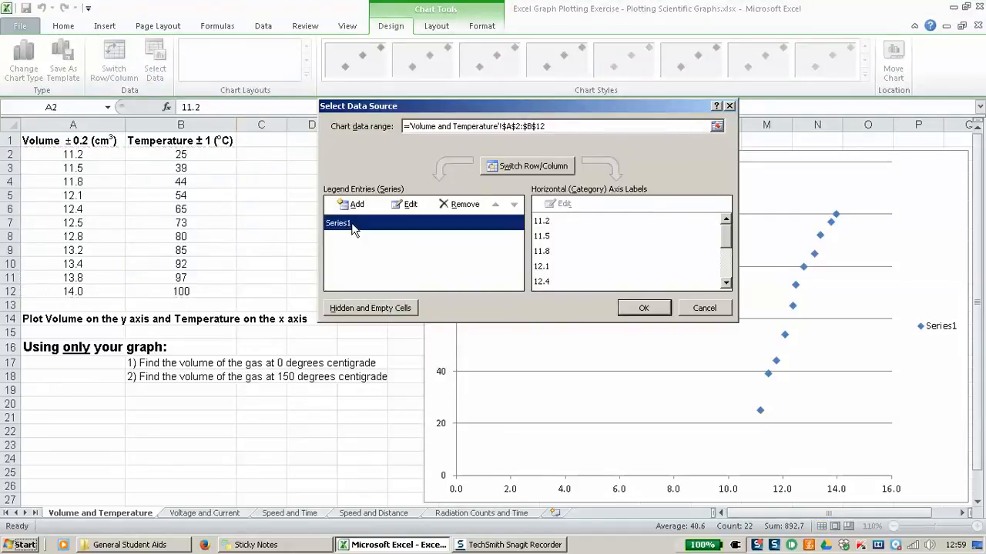
pyautogui.click(408, 205)
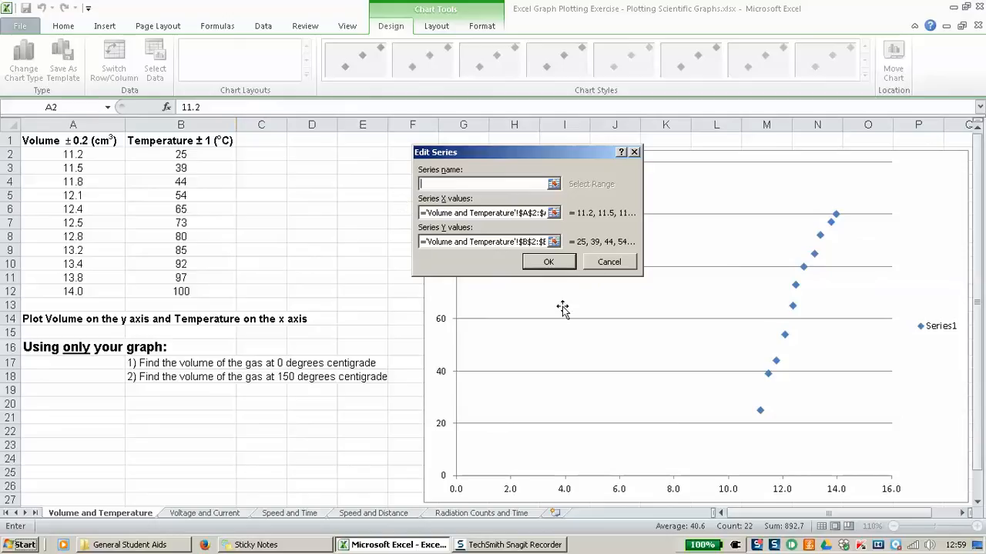
pyautogui.moveTo(590, 154); pyautogui.dragTo(550, 151)
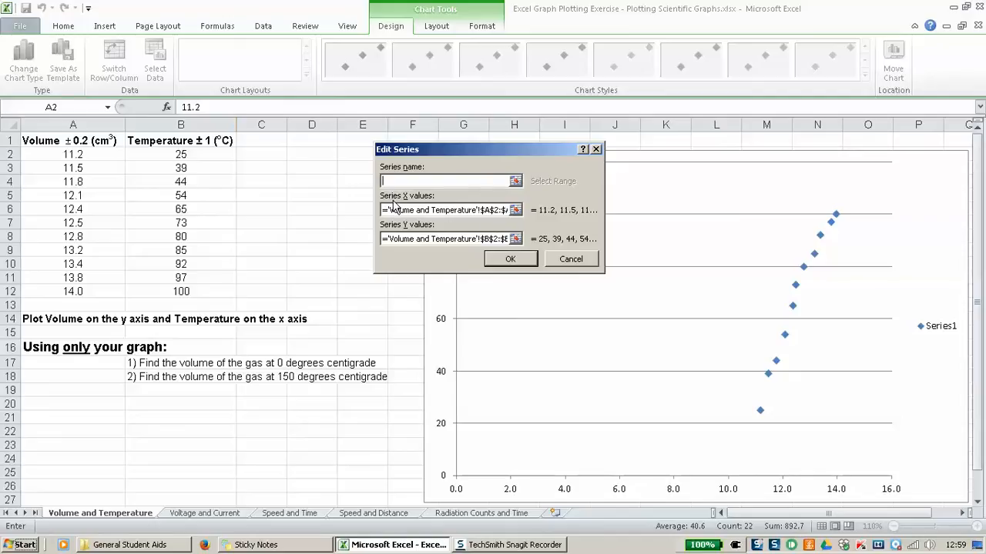
pyautogui.click(514, 213)
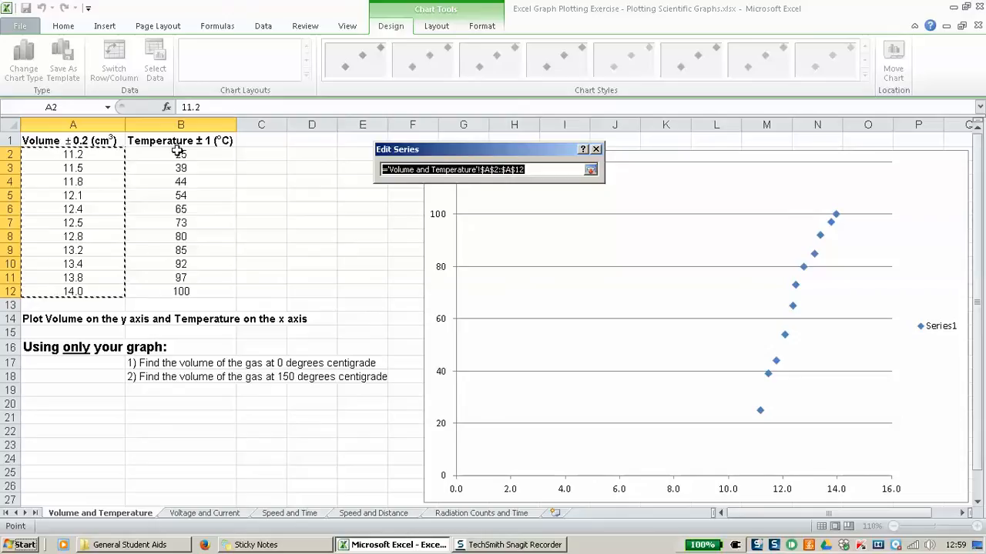
pyautogui.moveTo(178, 152); pyautogui.dragTo(179, 288)
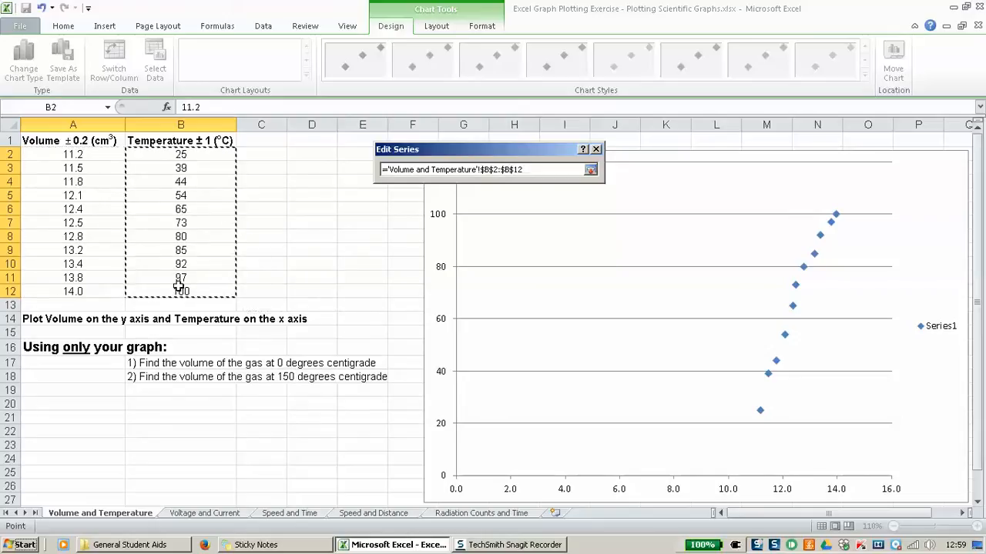
pyautogui.click(591, 170)
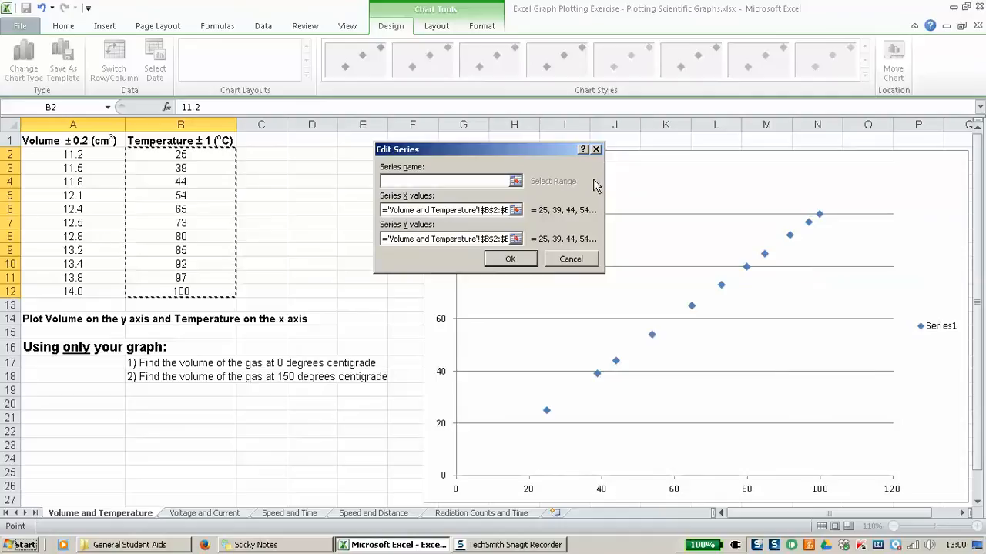
# Step: Set Series1's Y values to the volume column A2:A12 and apply the new data source
pyautogui.click(515, 239)
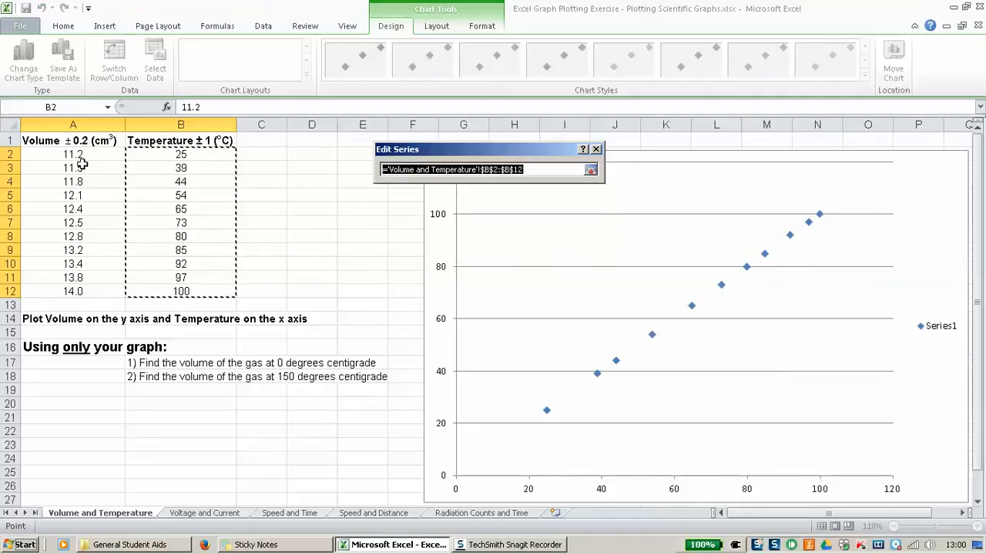
pyautogui.moveTo(78, 155); pyautogui.dragTo(75, 291)
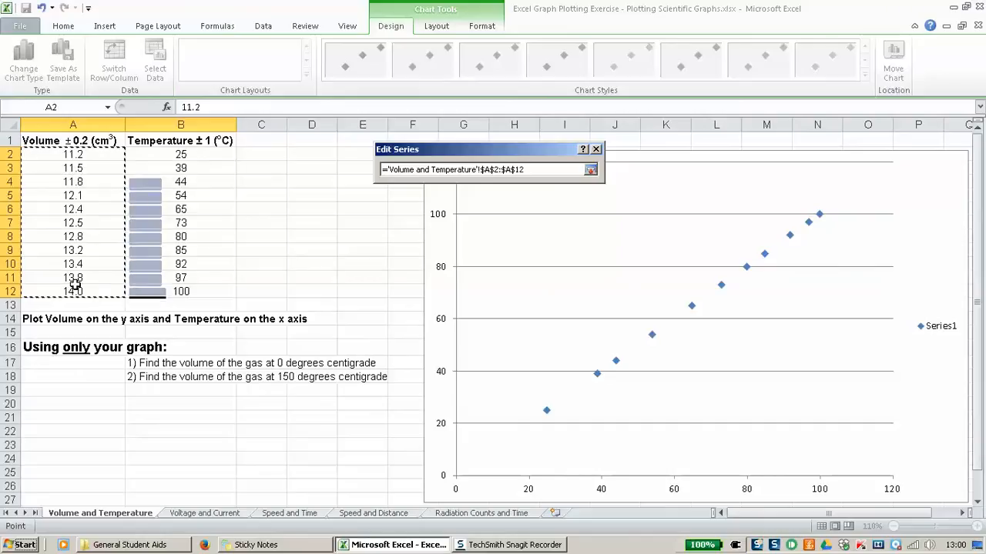
pyautogui.click(591, 169)
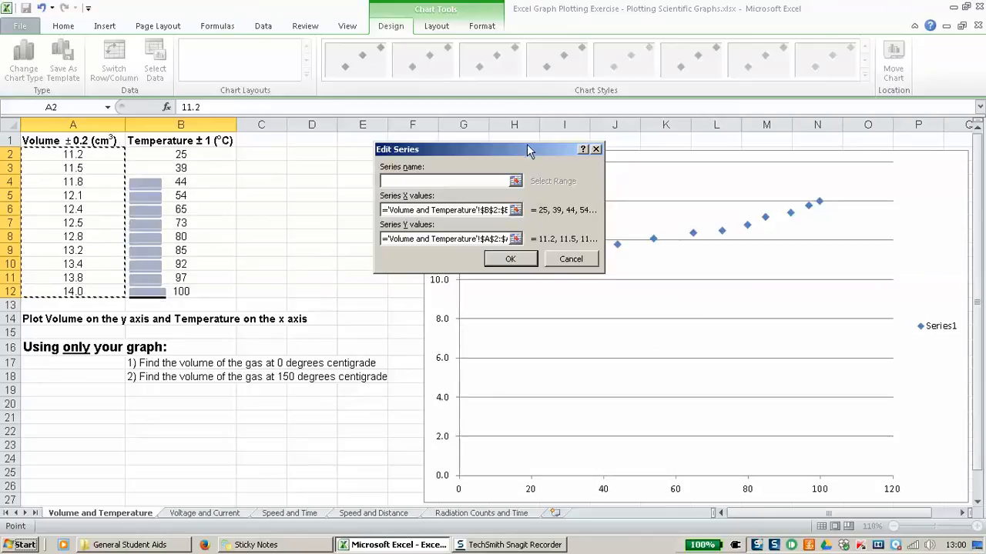
pyautogui.moveTo(527, 144); pyautogui.dragTo(291, 385)
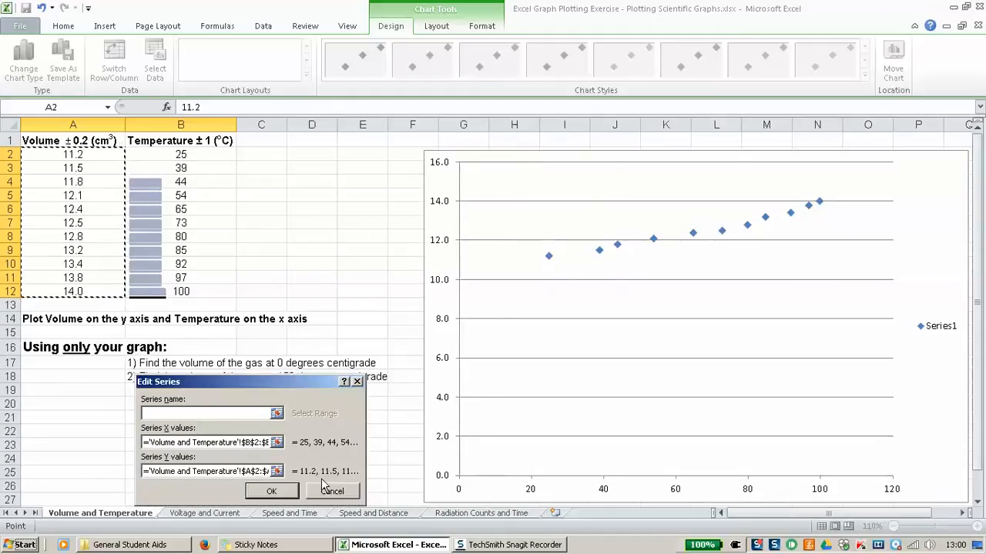
pyautogui.click(283, 490)
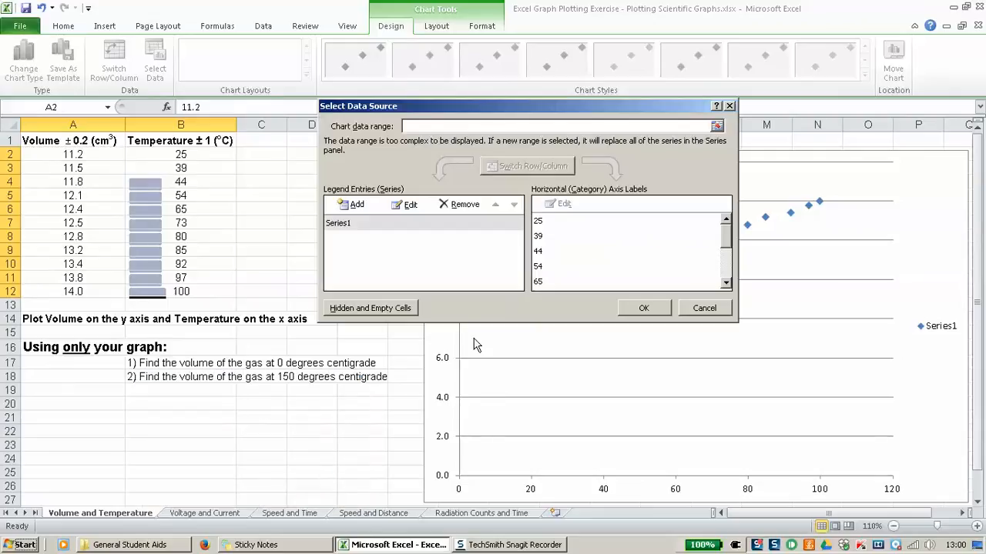
pyautogui.click(640, 308)
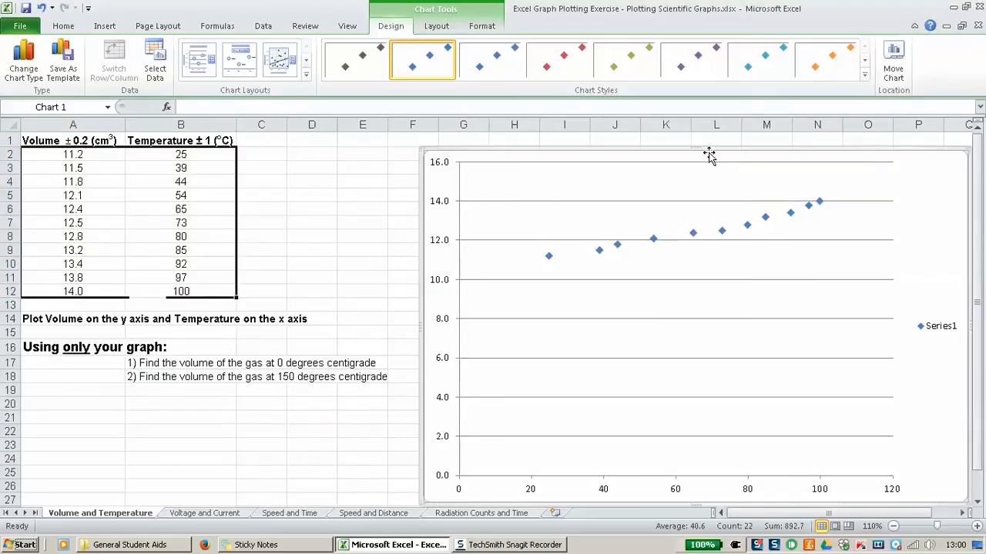
# Step: Move the scatter chart onto a new chart sheet named 'V & T Chart'
pyautogui.moveTo(700, 147); pyautogui.dragTo(605, 163)
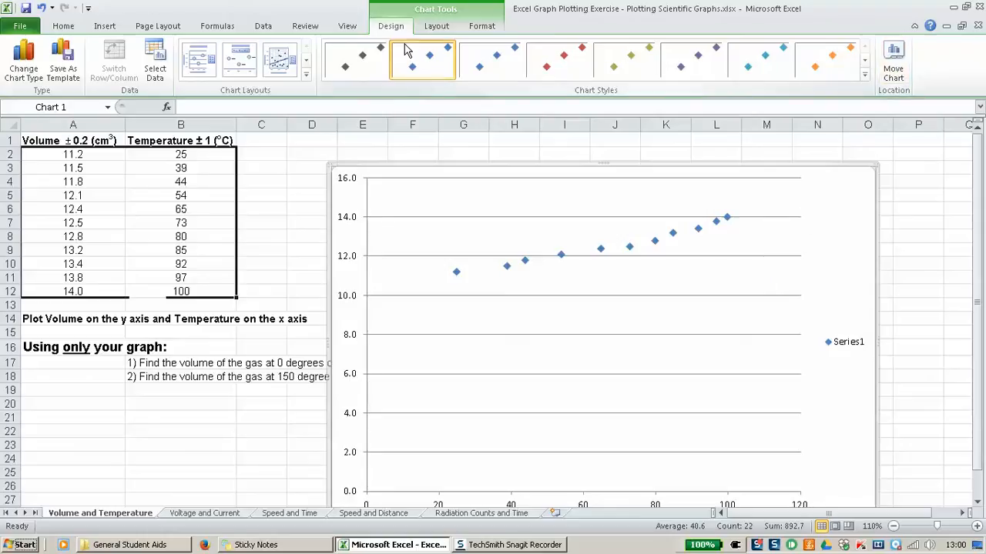
pyautogui.click(894, 71)
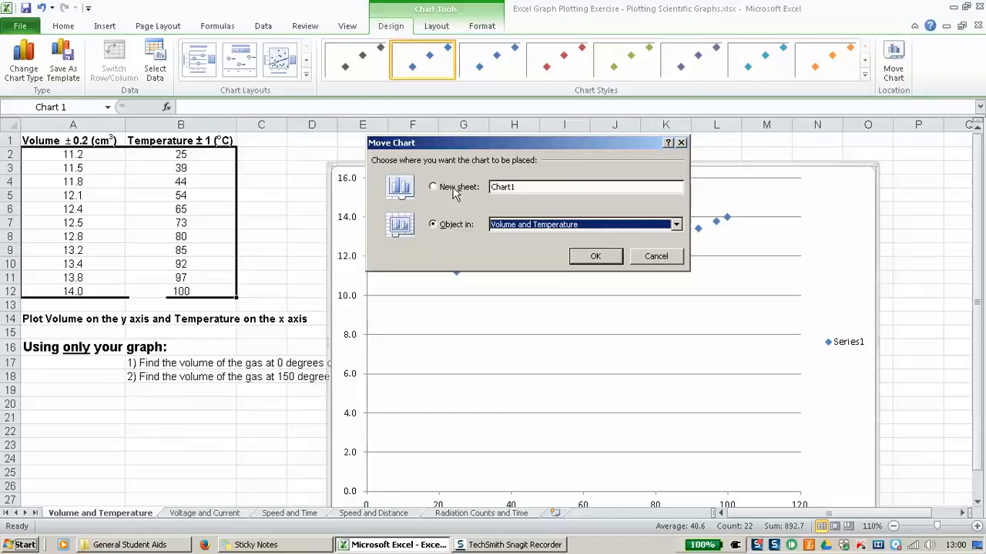
pyautogui.click(455, 191)
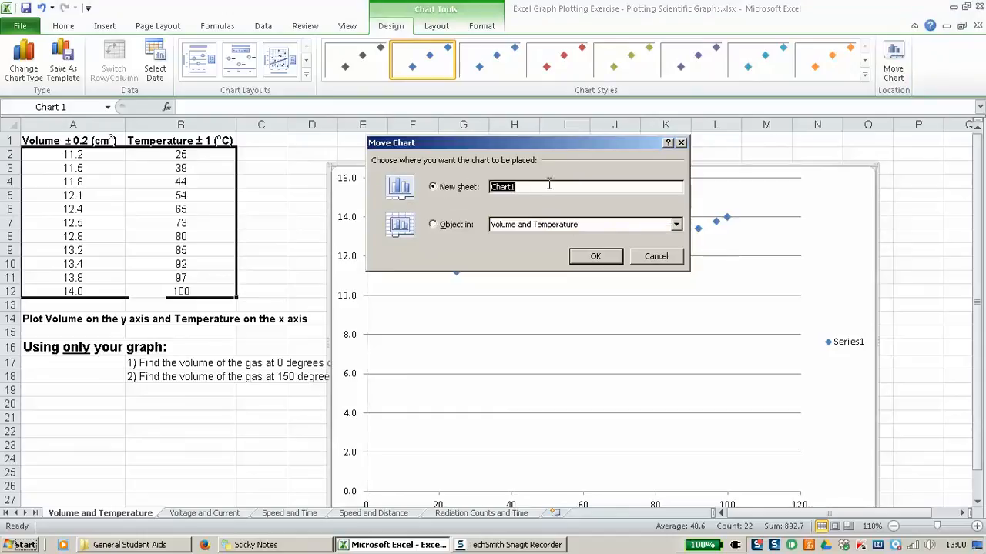
pyautogui.write('V & T Chart')
pyautogui.click(589, 257)
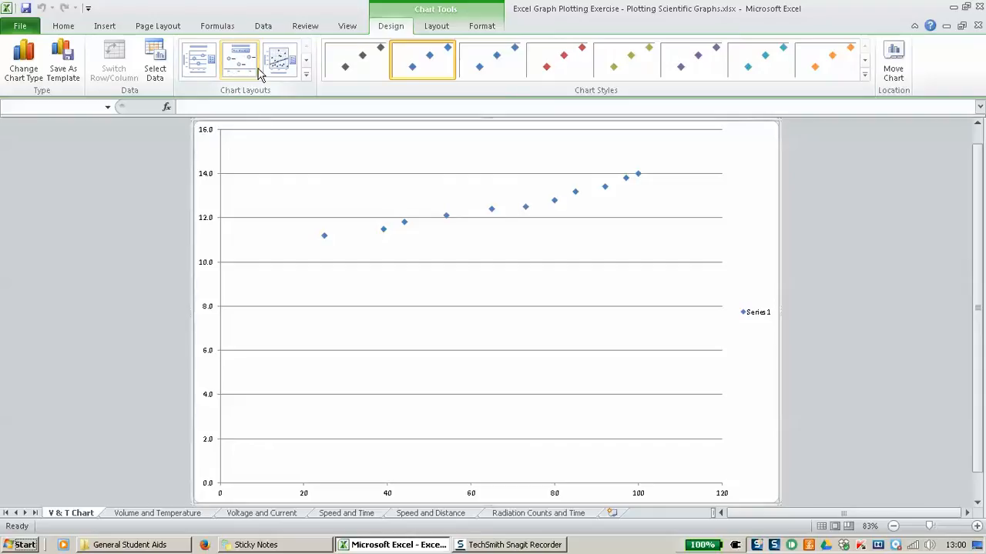
# Step: Apply Layout 10 for minor gridlines and axis titles, and delete the Series1 legend
pyautogui.click(307, 75)
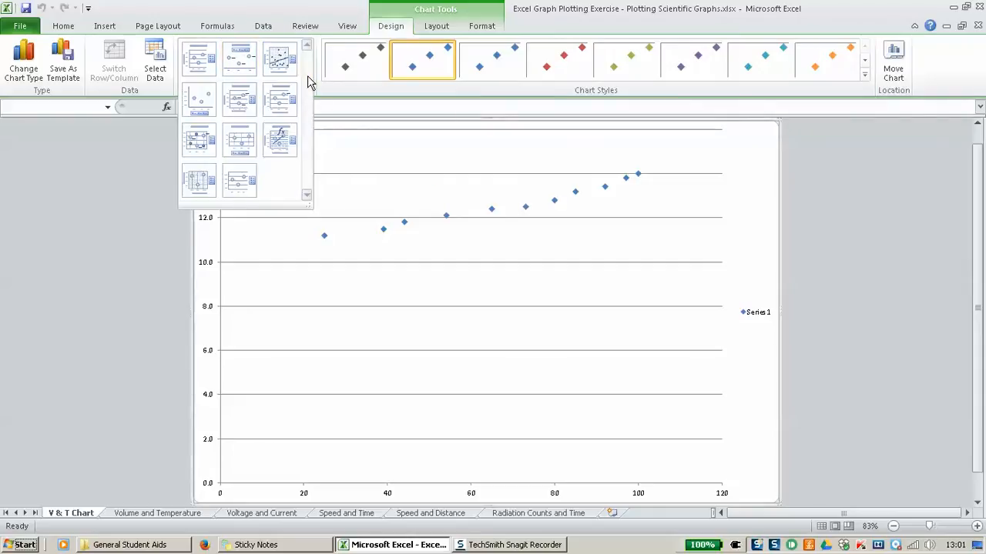
pyautogui.click(200, 185)
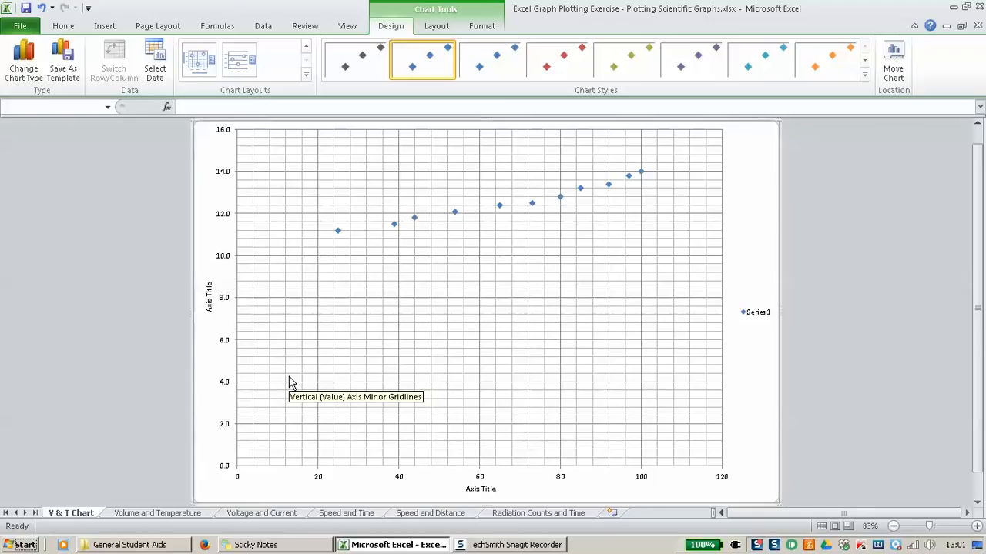
pyautogui.click(759, 314)
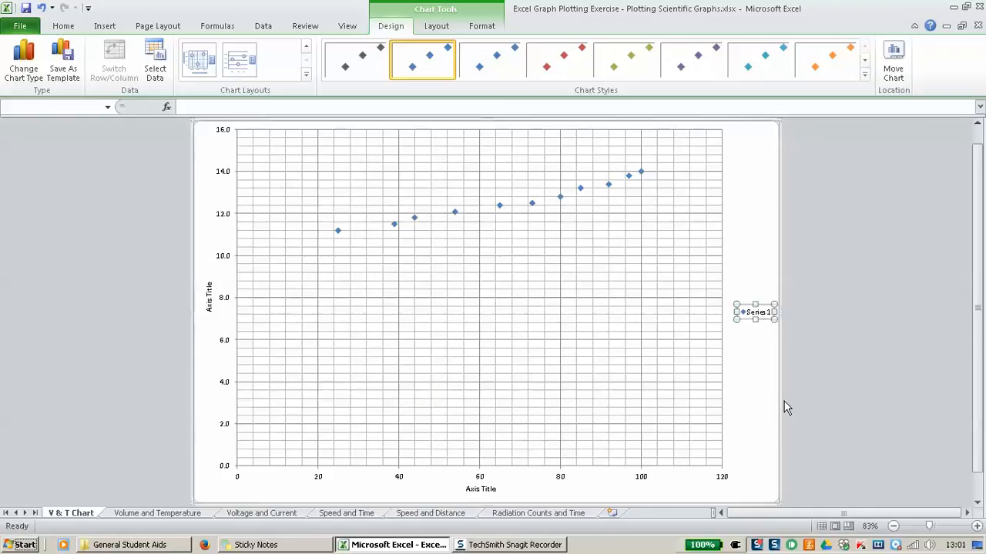
pyautogui.press('Delete')
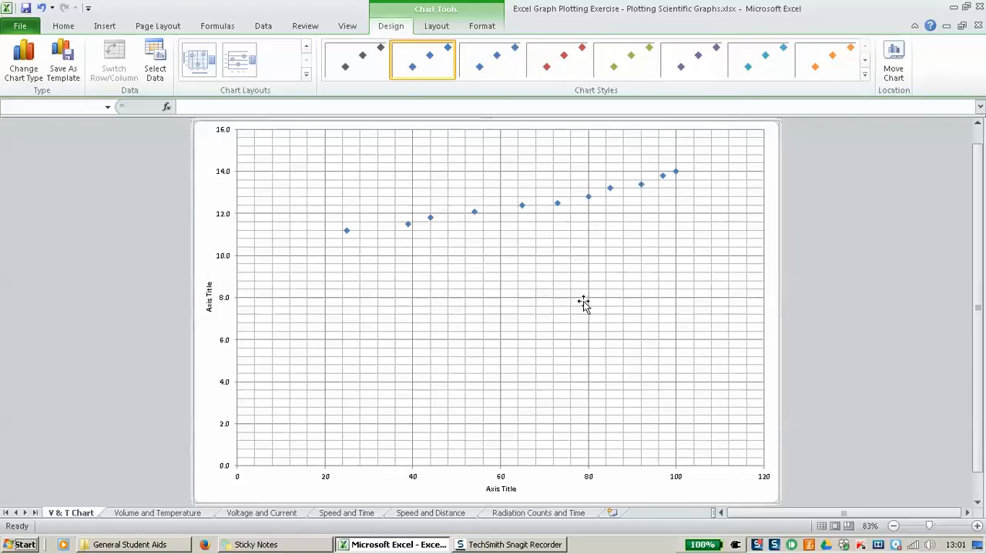
pyautogui.scroll(1, 583, 302)
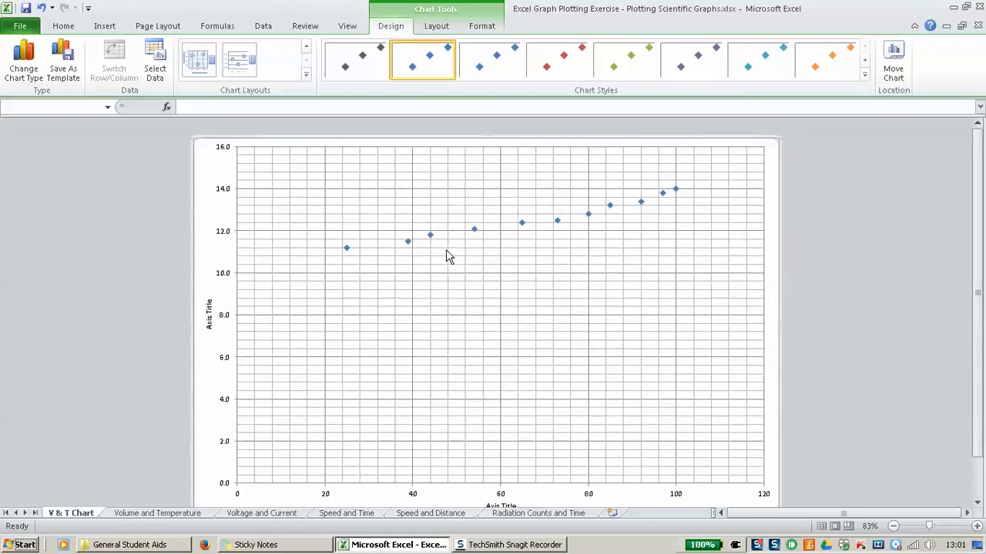
pyautogui.click(436, 26)
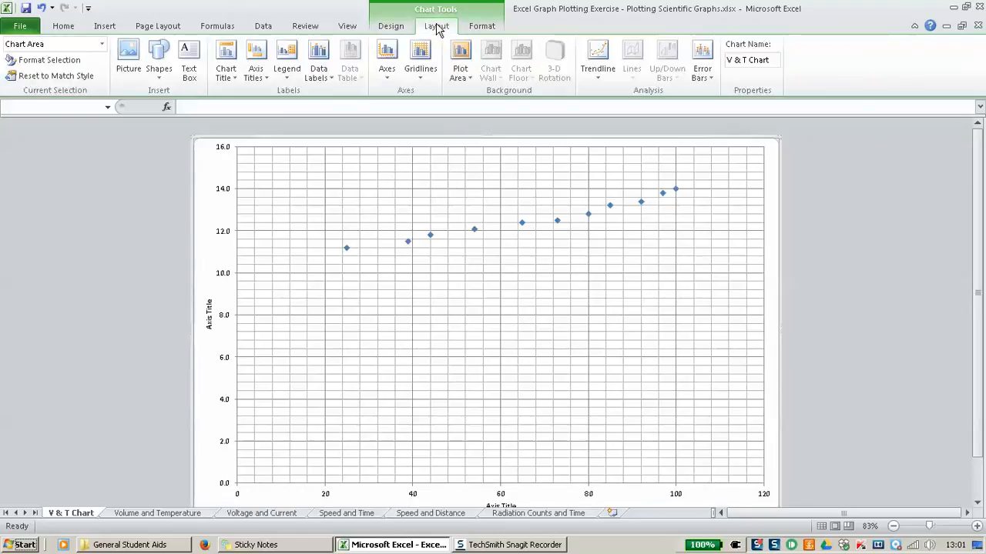
# Step: Add a centred overlay title: 'A graph to show how the volume of a gas changes with temperature'
pyautogui.click(226, 77)
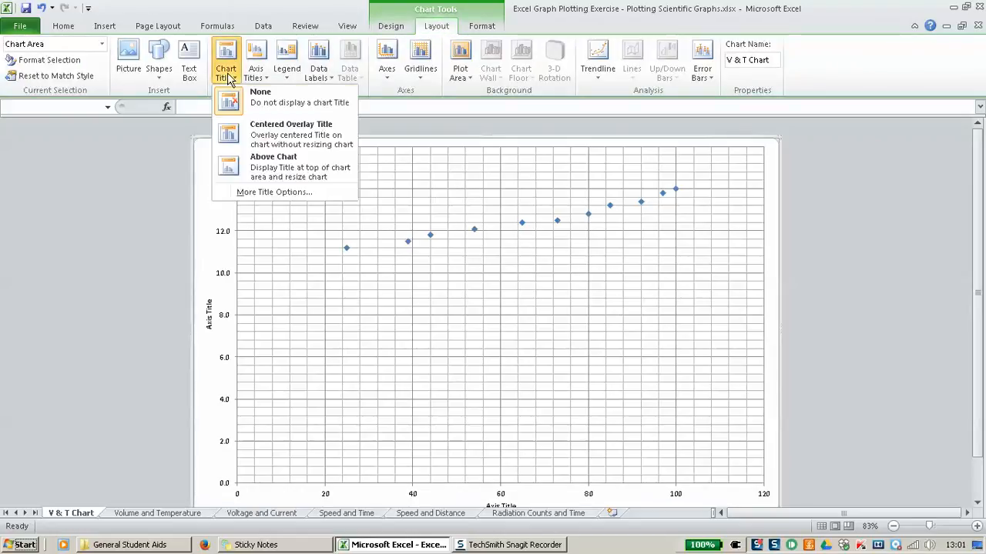
pyautogui.click(284, 134)
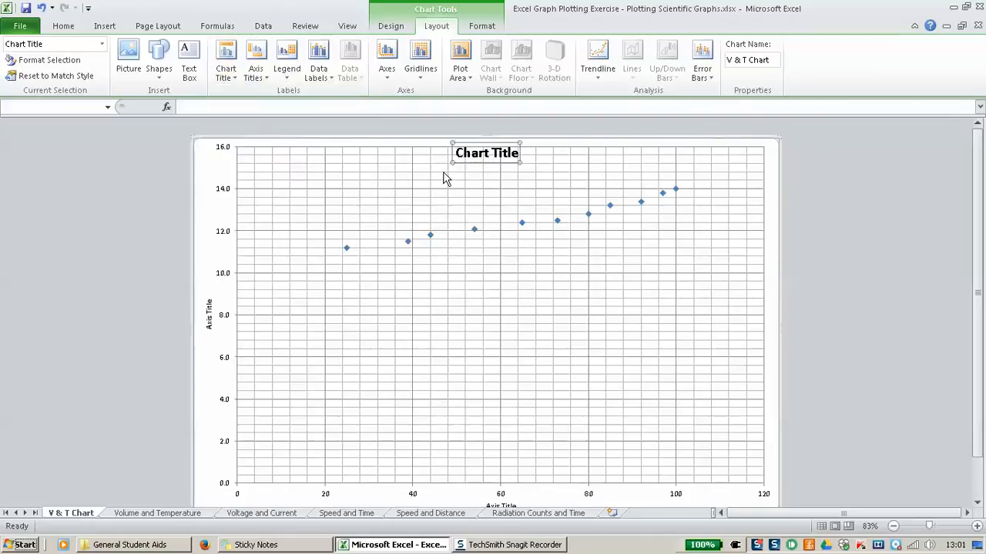
pyautogui.click(461, 148)
pyautogui.moveTo(457, 152); pyautogui.dragTo(520, 153)
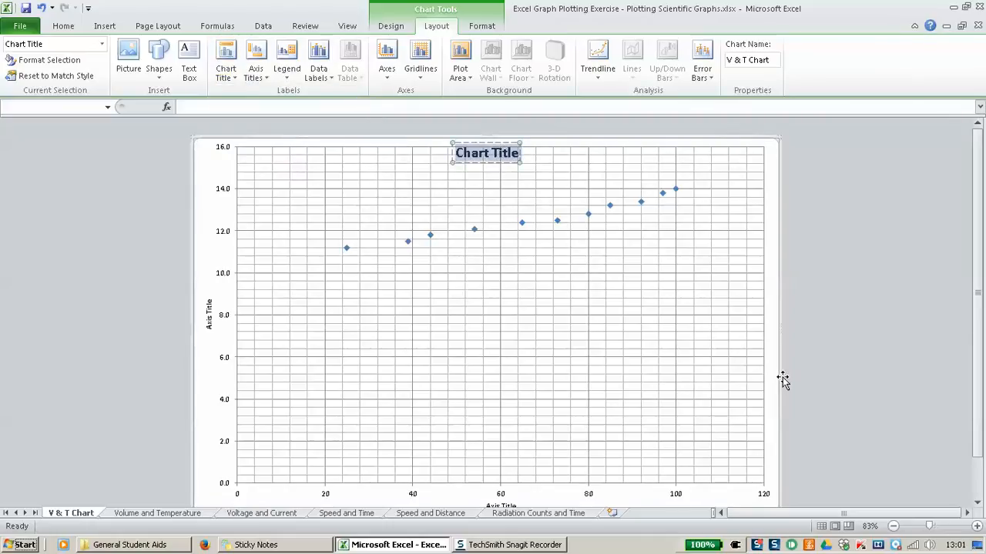
pyautogui.write('A gr')
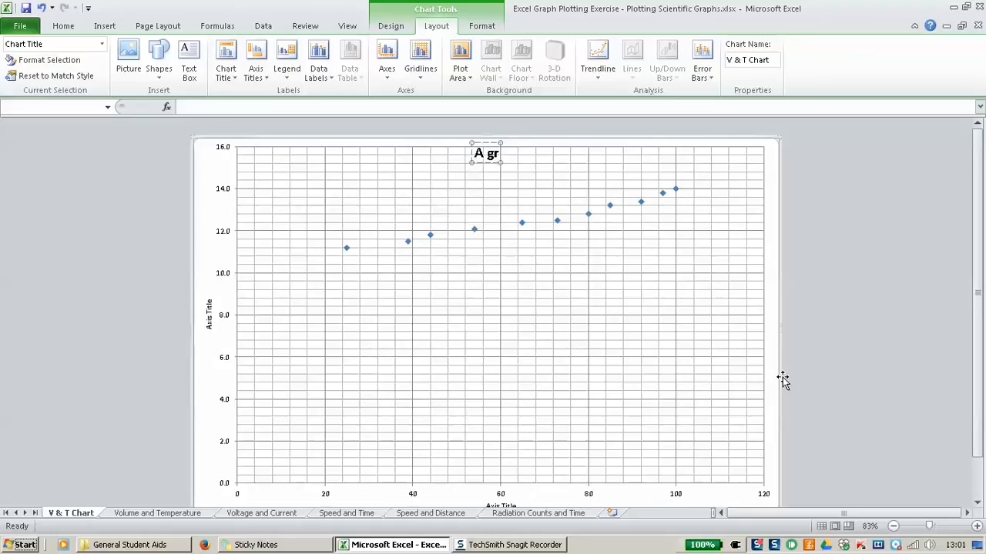
pyautogui.write('aph to s')
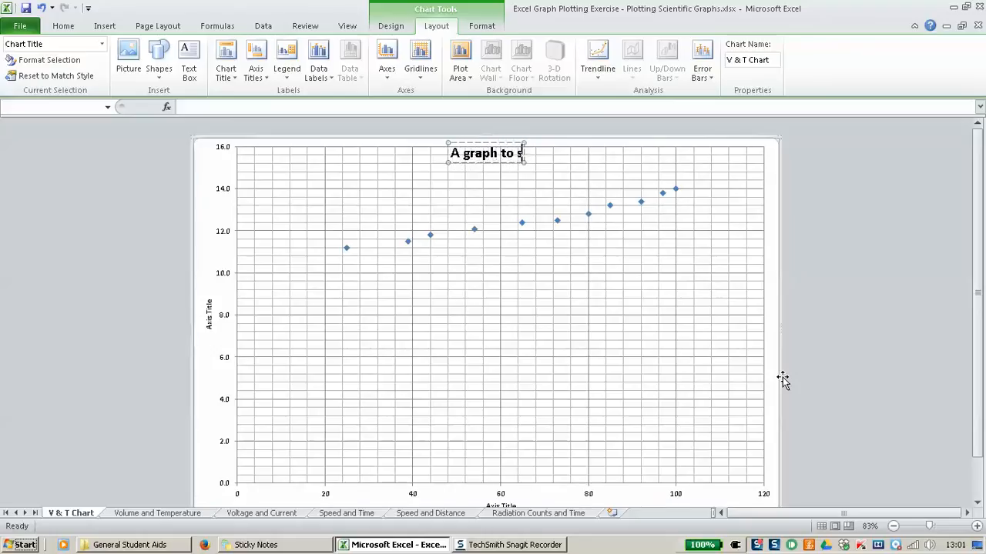
pyautogui.write('how')
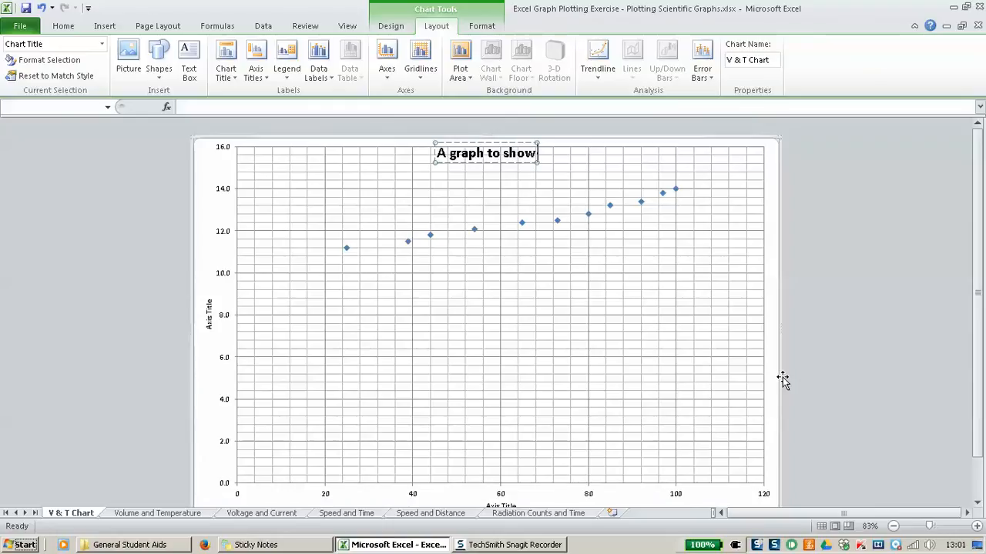
pyautogui.write('ho')
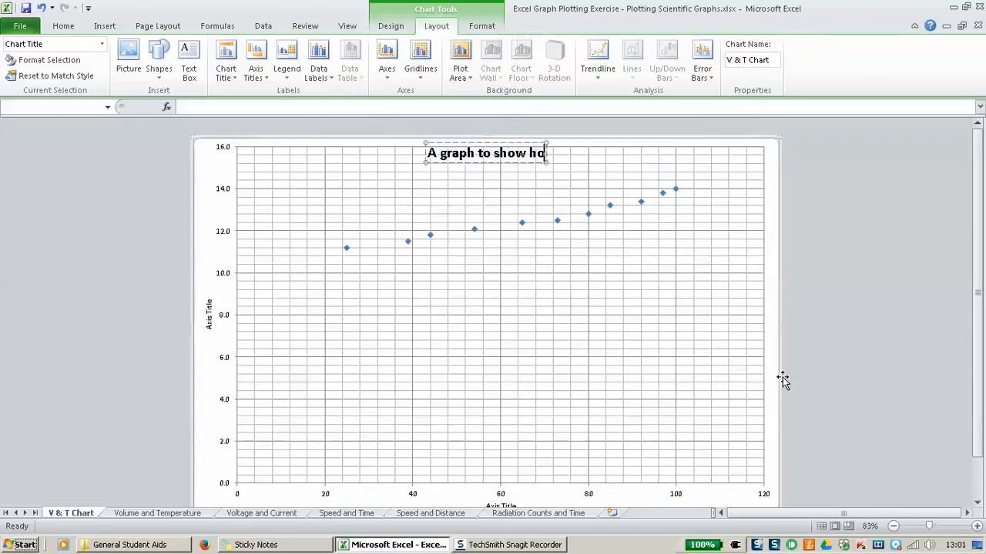
pyautogui.write('w the wolum')
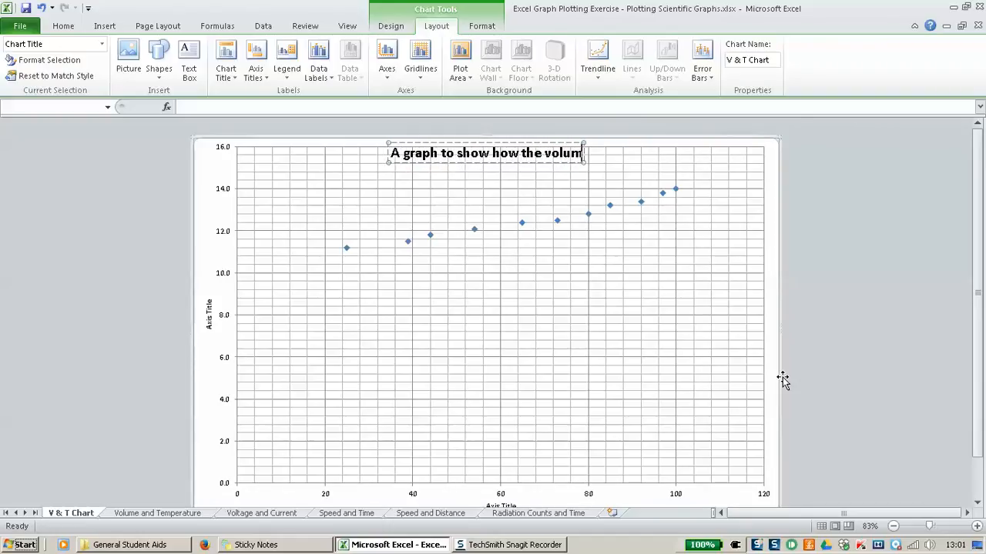
pyautogui.write('e of a gas')
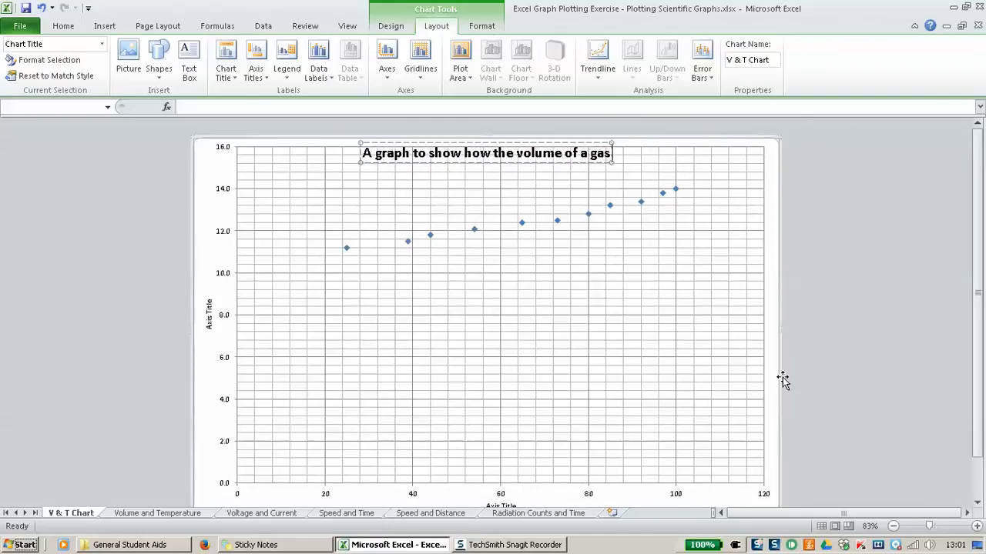
pyautogui.write(' changes with')
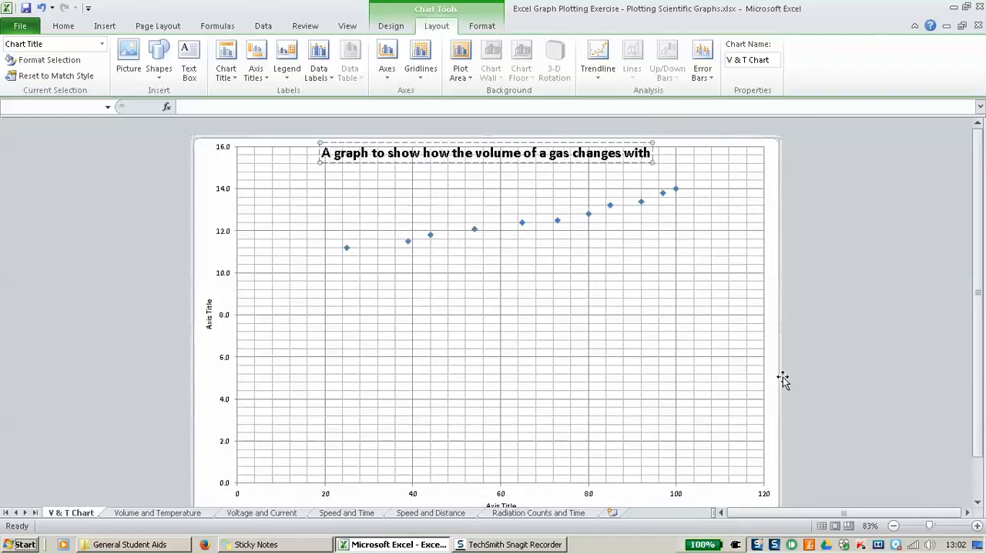
pyautogui.write(' temperature')
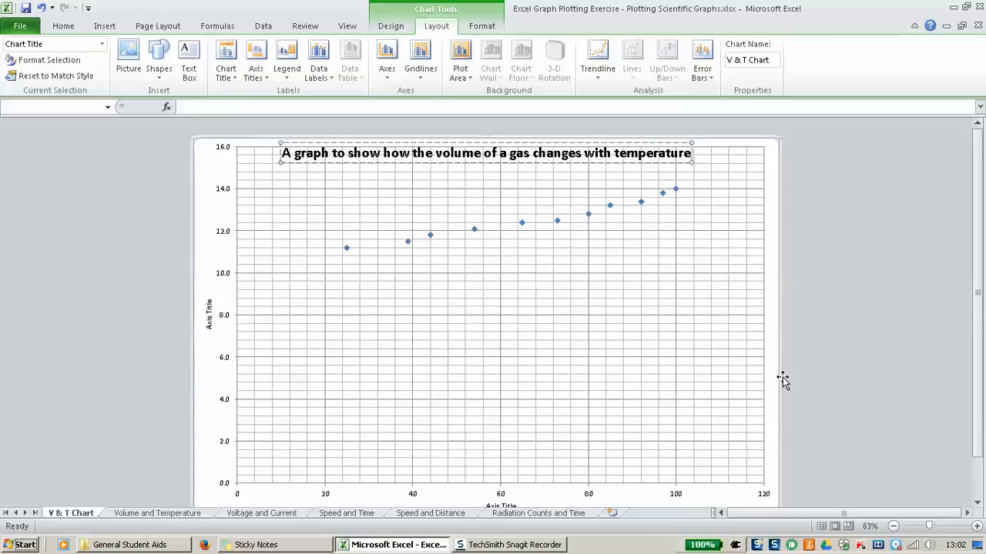
pyautogui.click(623, 324)
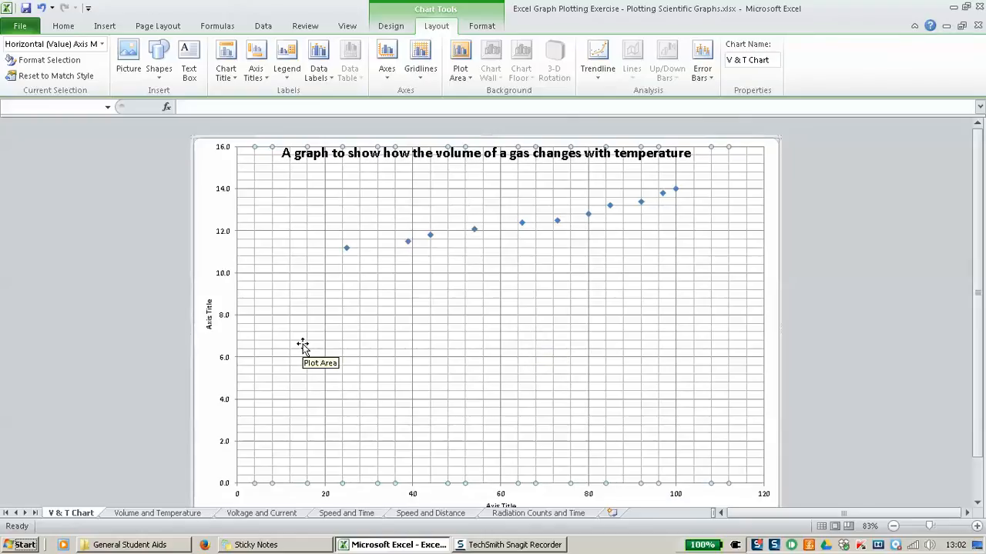
# Step: Replace the vertical Axis Title placeholder with the text 'Volume'
pyautogui.click(209, 316)
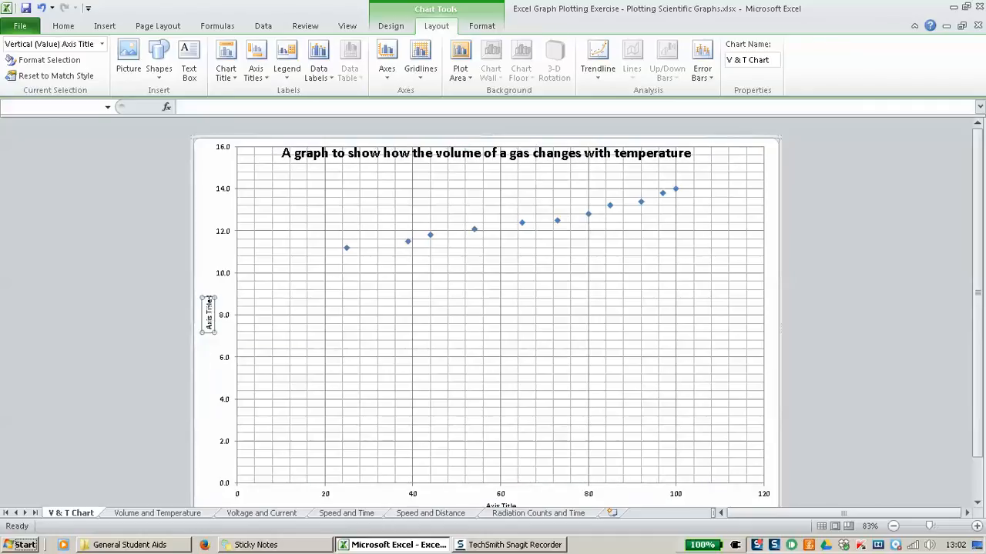
pyautogui.moveTo(209, 301); pyautogui.dragTo(209, 331)
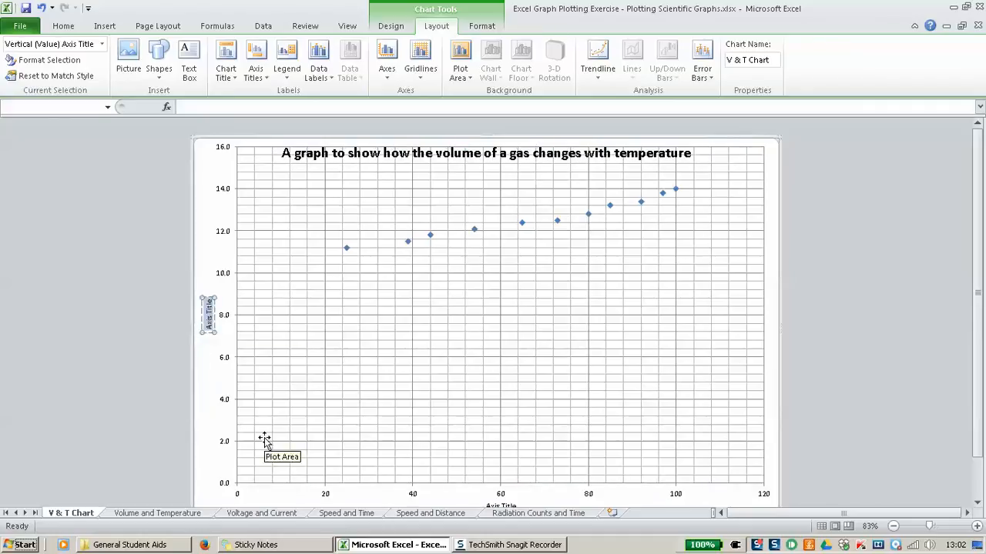
pyautogui.write('Volume')
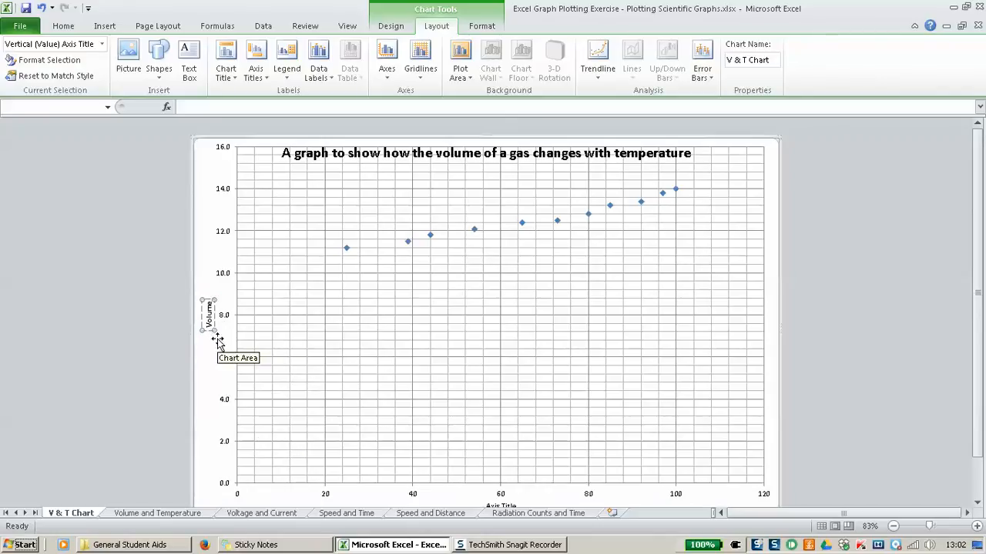
pyautogui.click(158, 512)
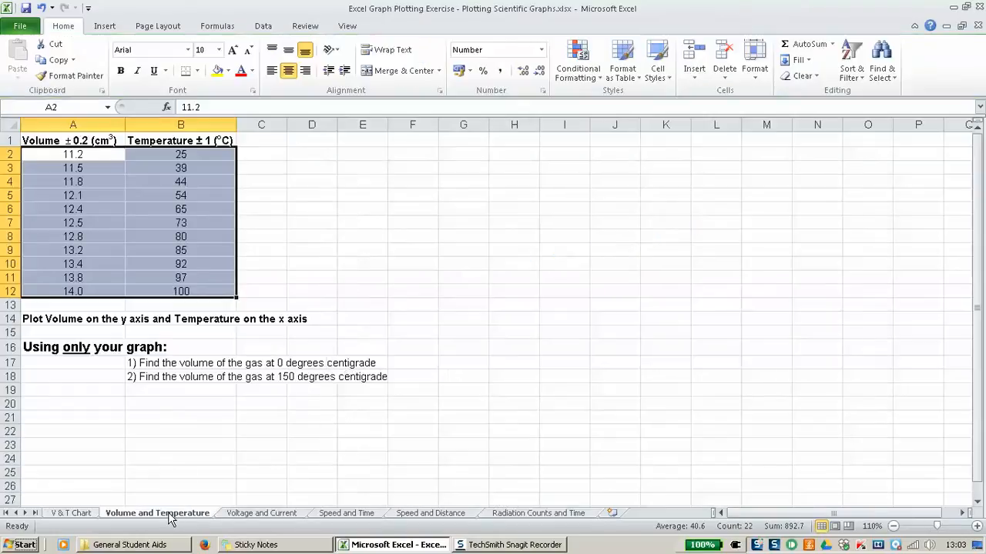
# Step: Deselect the data range by clicking D12, then return to the V & T Chart sheet
pyautogui.click(307, 293)
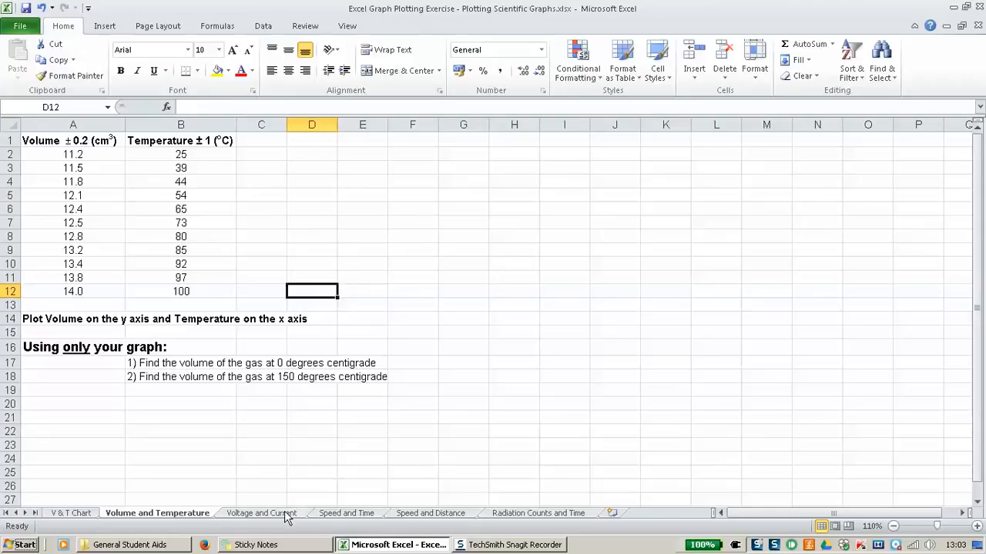
pyautogui.click(66, 514)
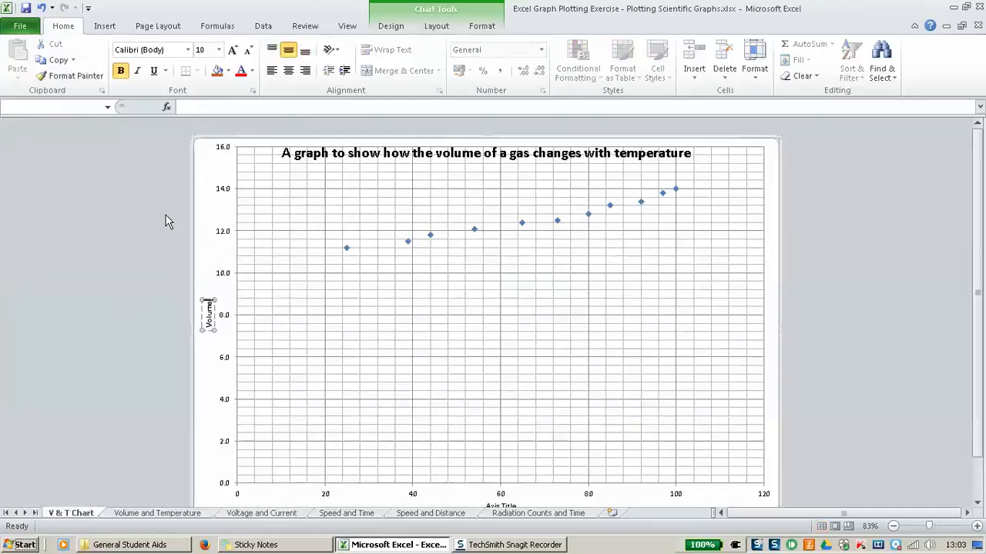
# Step: Insert a plus-minus sign (±) after 'Volume' in the vertical axis title
pyautogui.click(105, 26)
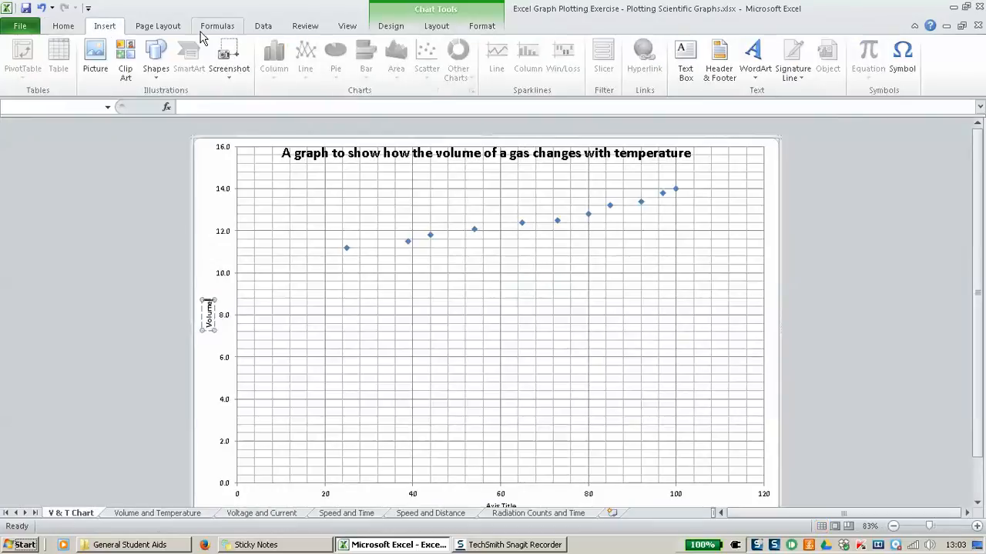
pyautogui.click(908, 75)
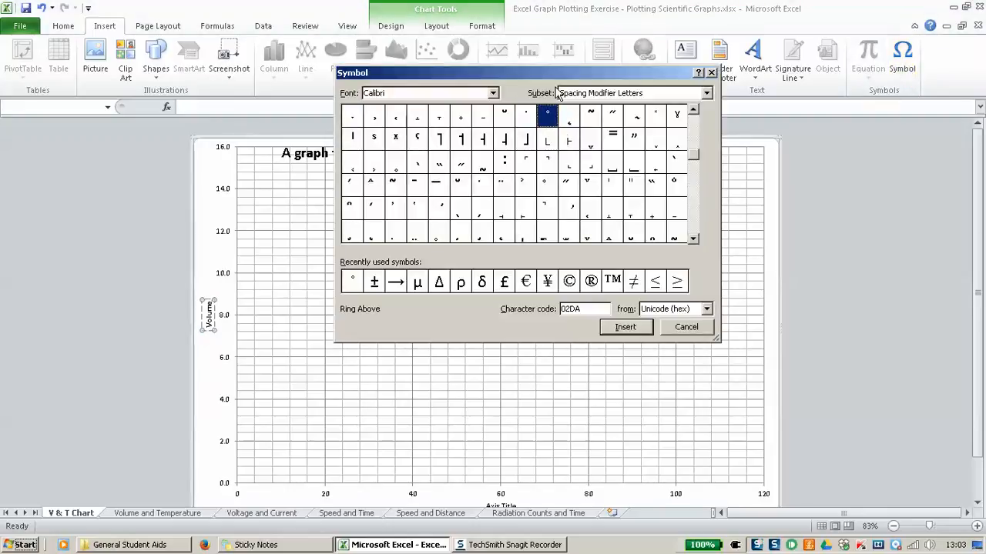
pyautogui.moveTo(541, 79); pyautogui.dragTo(613, 114)
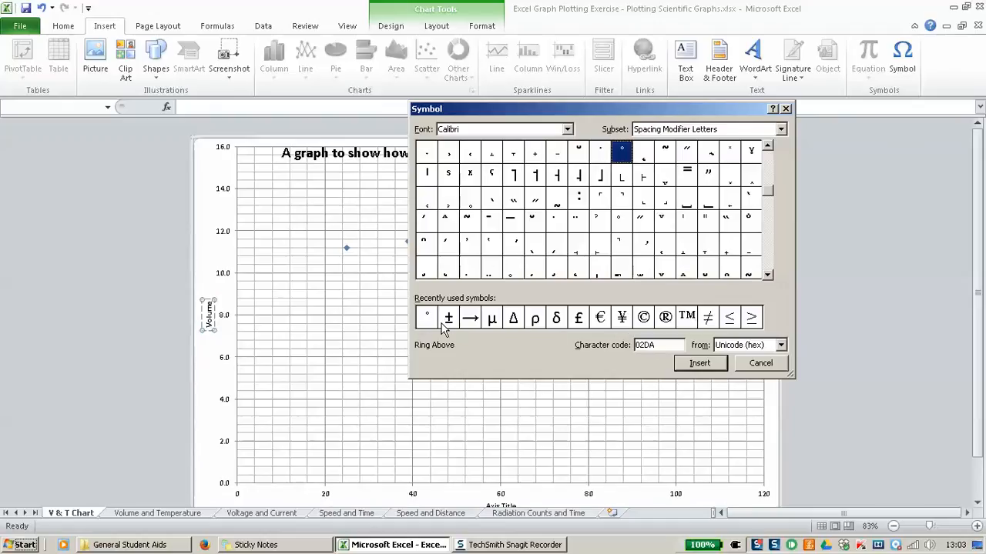
pyautogui.click(766, 274)
pyautogui.click(767, 274)
pyautogui.click(767, 274)
pyautogui.click(767, 274)
pyautogui.click(767, 274)
pyautogui.click(767, 274)
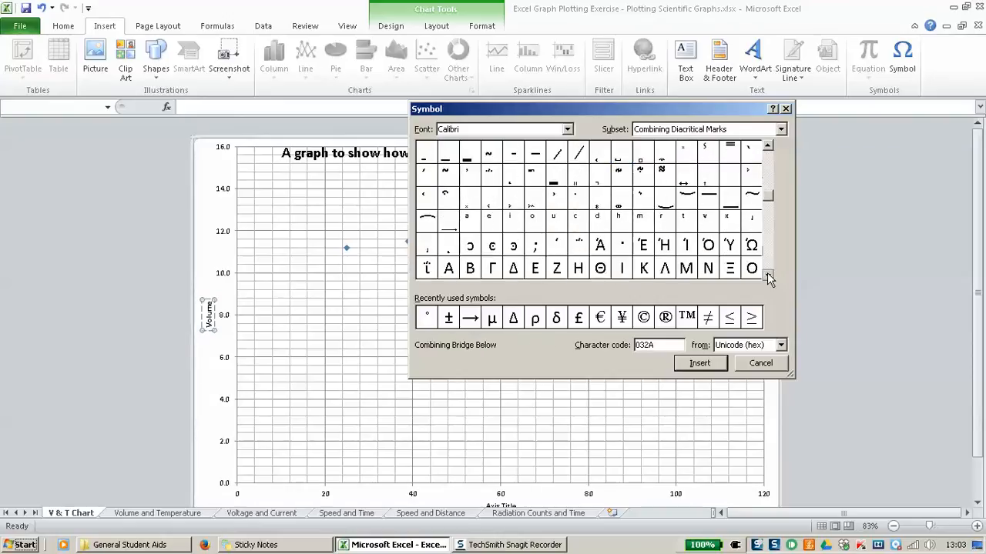
pyautogui.click(768, 147)
pyautogui.click(768, 146)
pyautogui.click(768, 146)
pyautogui.click(768, 147)
pyautogui.click(768, 146)
pyautogui.click(768, 146)
pyautogui.click(768, 147)
pyautogui.click(767, 147)
pyautogui.click(767, 146)
pyautogui.click(767, 147)
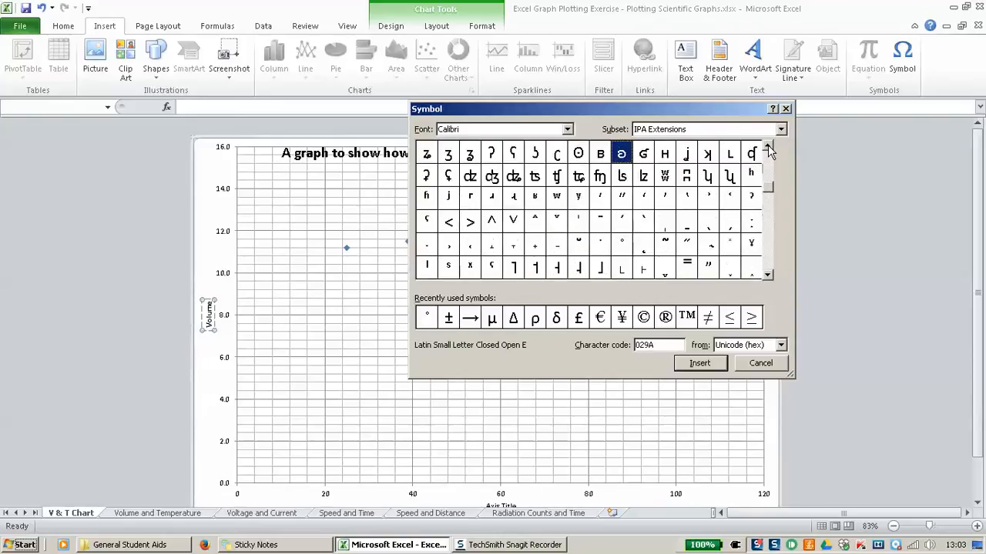
pyautogui.click(449, 319)
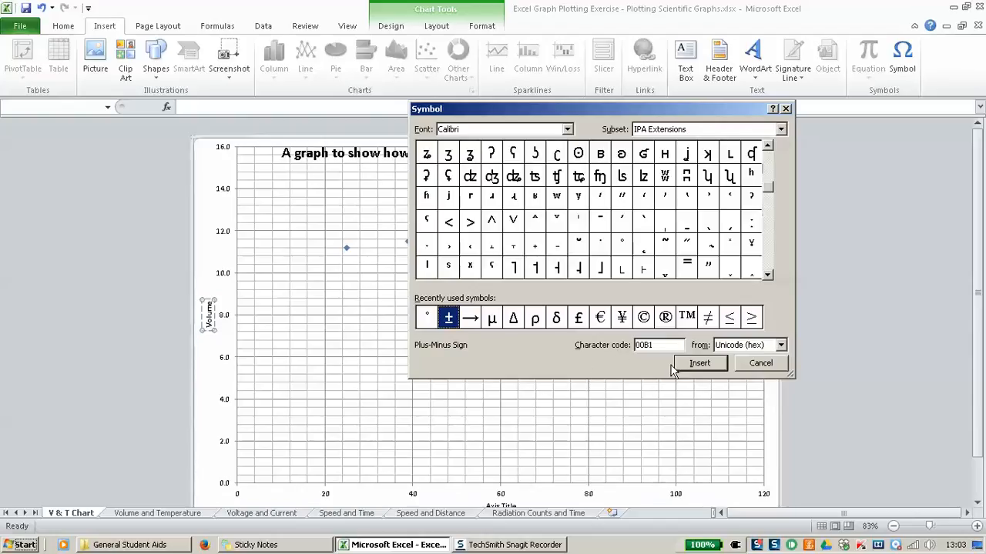
pyautogui.click(700, 365)
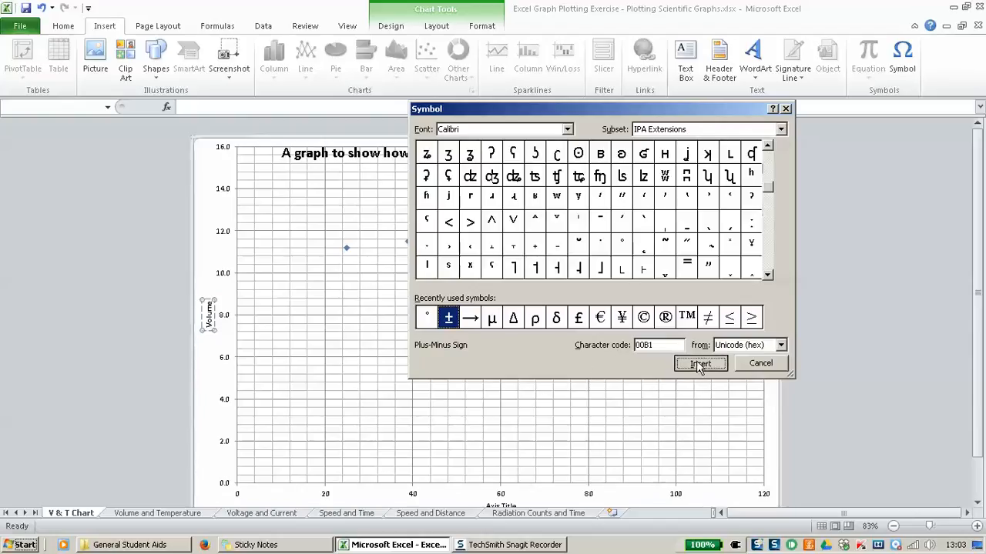
pyautogui.click(761, 364)
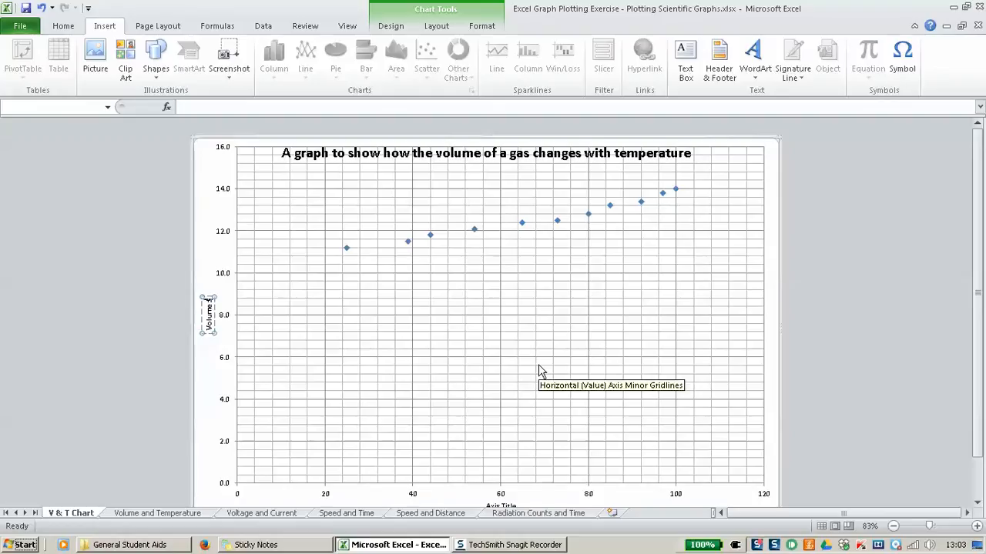
# Step: Type '0.2 (cm3)' after the ± in the vertical axis title
pyautogui.write('0.2 (cm3)')
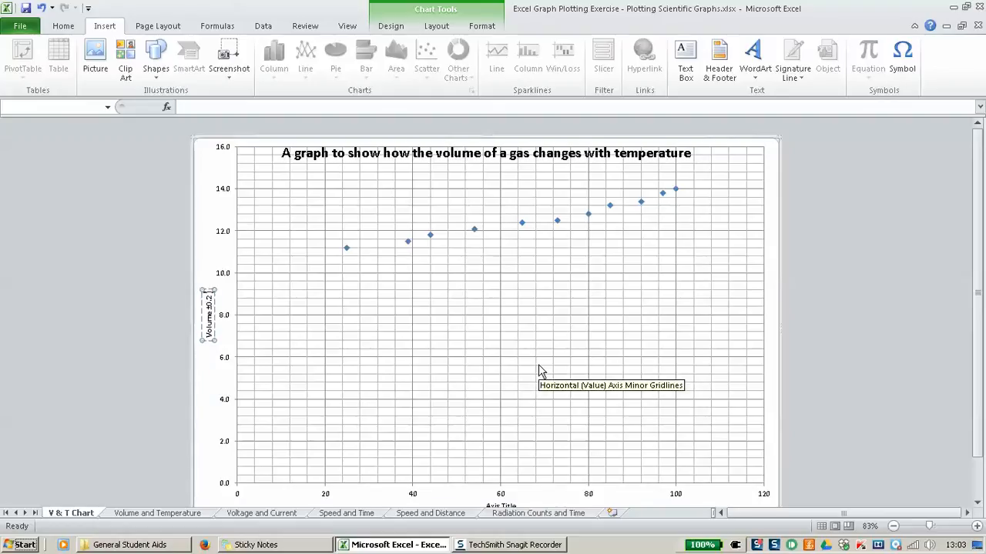
pyautogui.write(')')
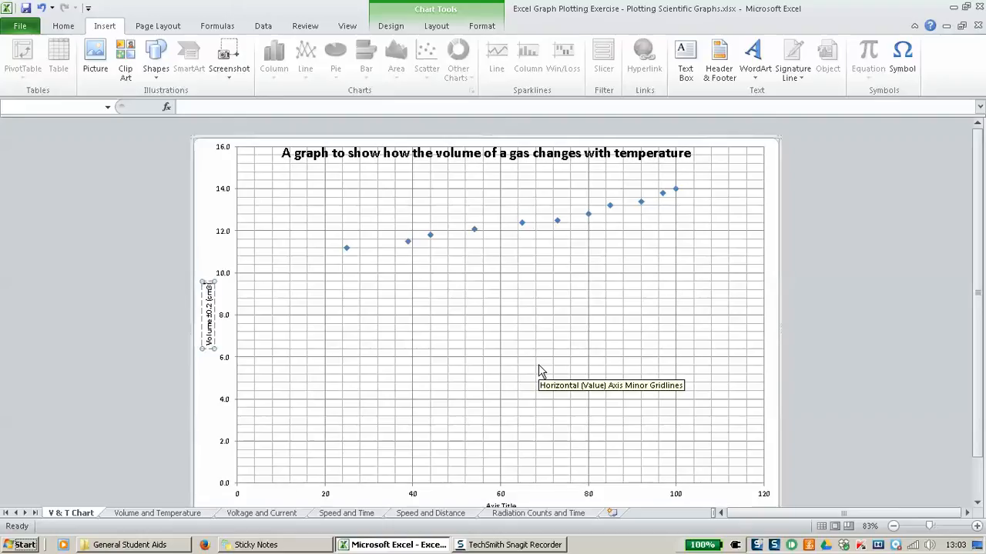
pyautogui.click(976, 526)
pyautogui.click(976, 526)
pyautogui.click(976, 526)
pyautogui.click(976, 526)
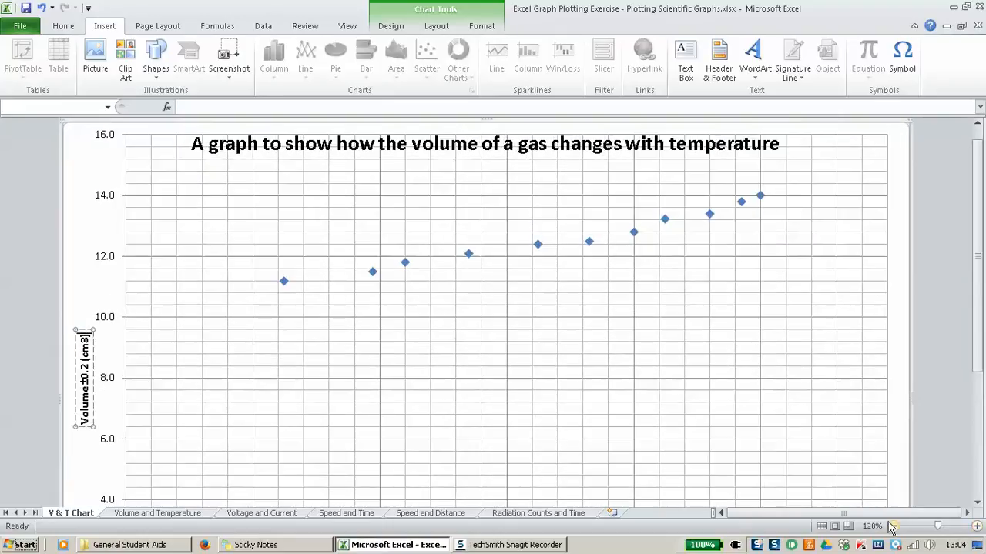
pyautogui.scroll(-2, 449, 409)
pyautogui.scroll(1, 270, 400)
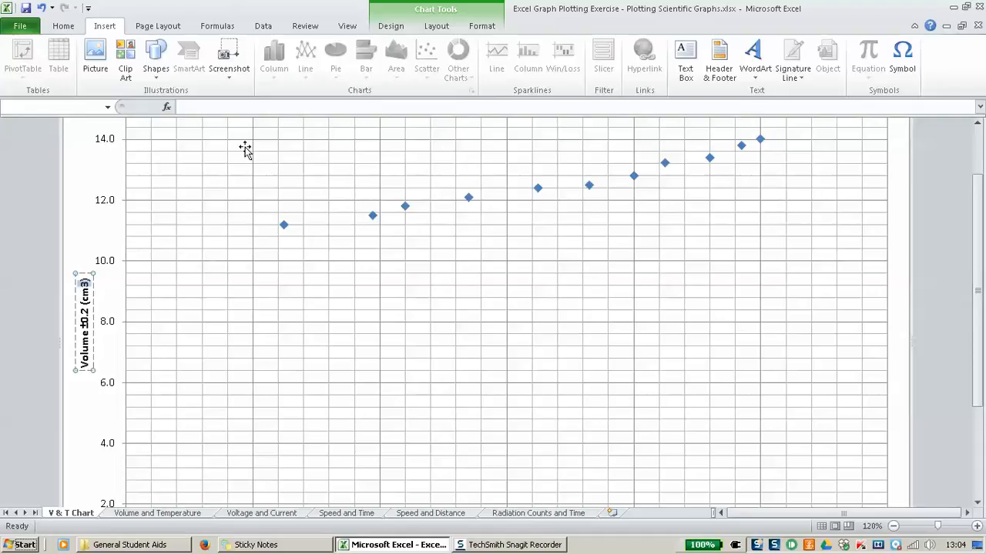
# Step: Format the 3 in cm3 as superscript using the Font dialog
pyautogui.click(64, 27)
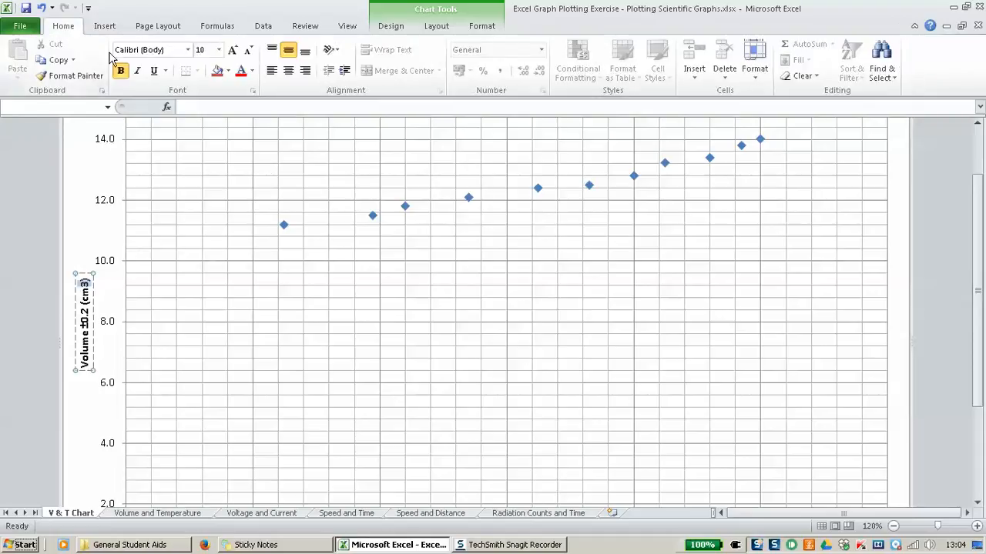
pyautogui.click(254, 92)
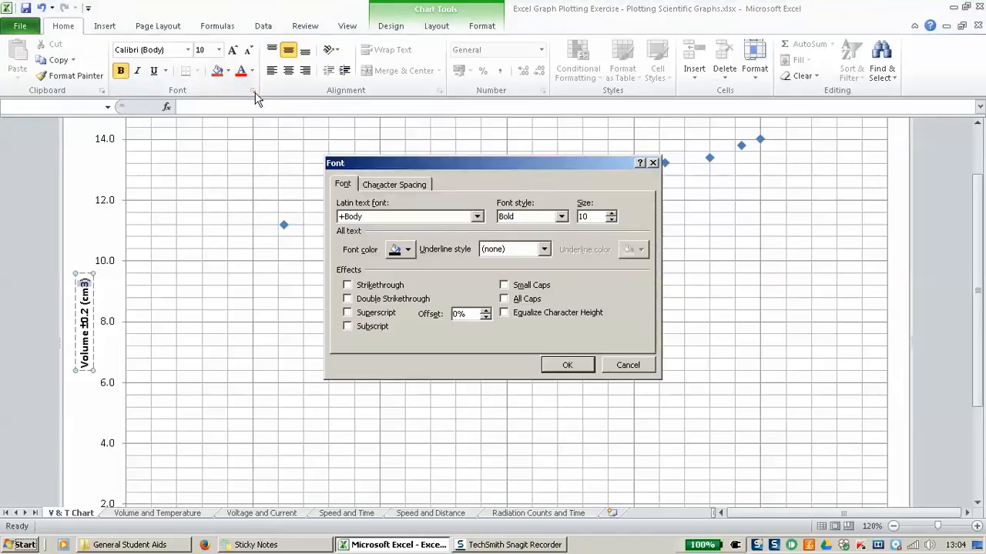
pyautogui.moveTo(374, 164); pyautogui.dragTo(350, 142)
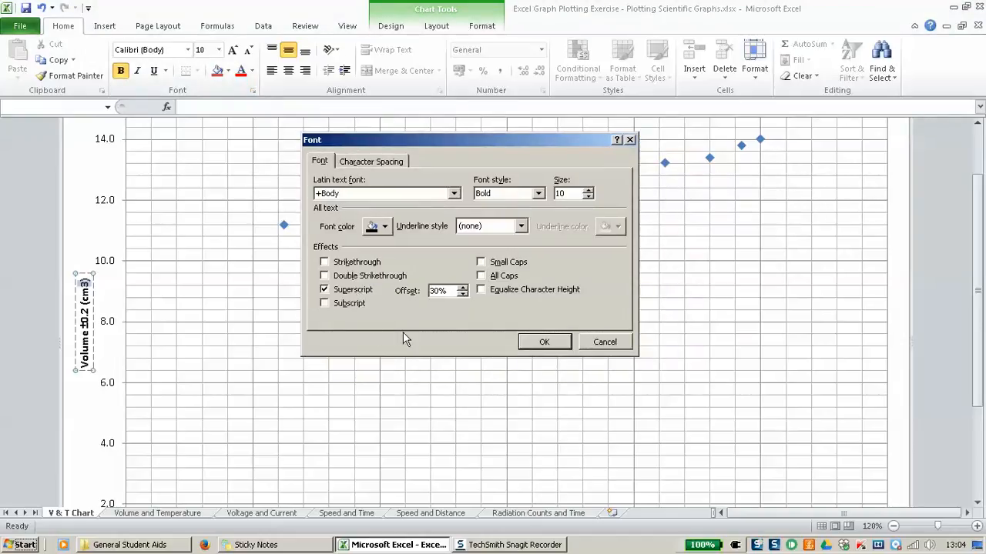
pyautogui.click(543, 342)
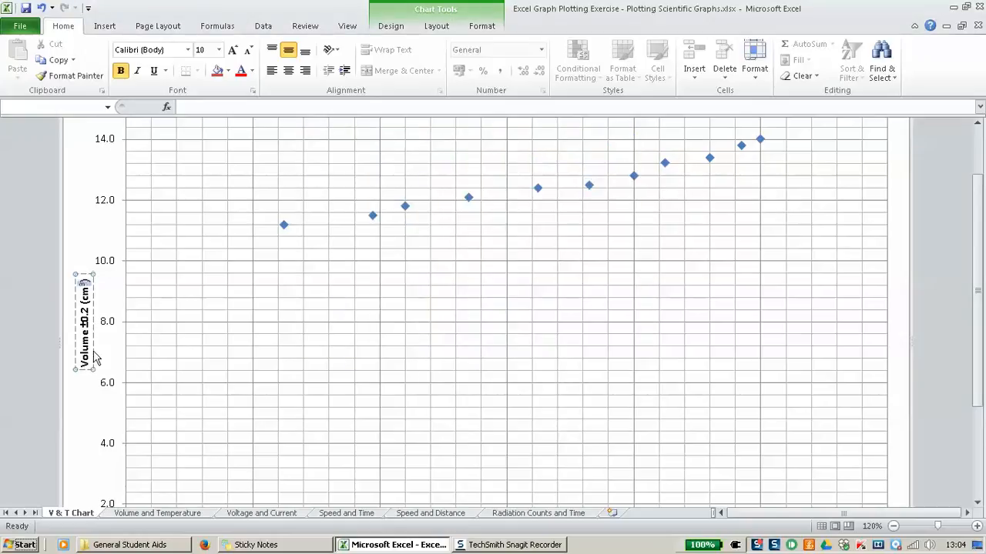
pyautogui.scroll(-3, 368, 356)
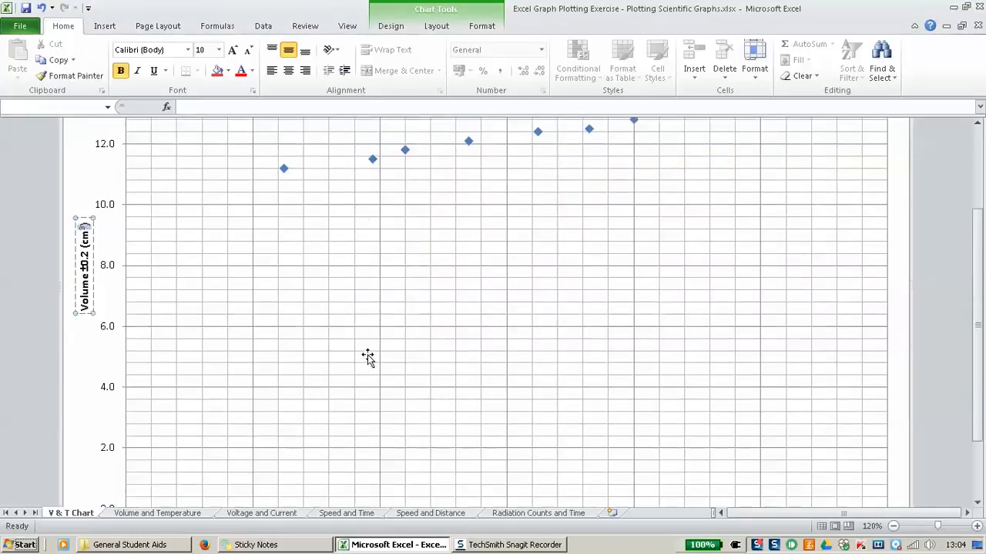
# Step: Retitle the horizontal axis 'Temperature ±1 (°C)', inserting ± and the degree ring from Symbol
pyautogui.click(497, 455)
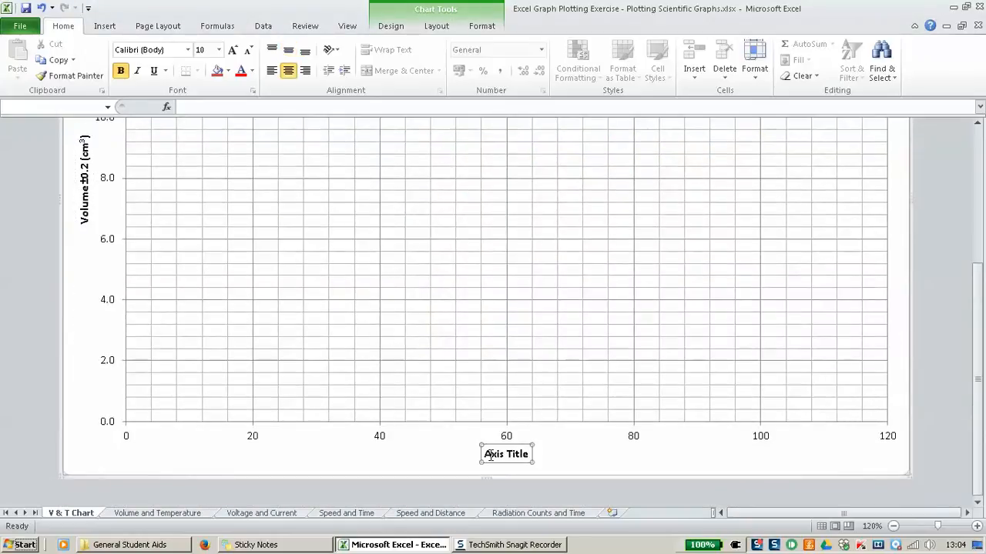
pyautogui.moveTo(488, 454); pyautogui.dragTo(518, 454)
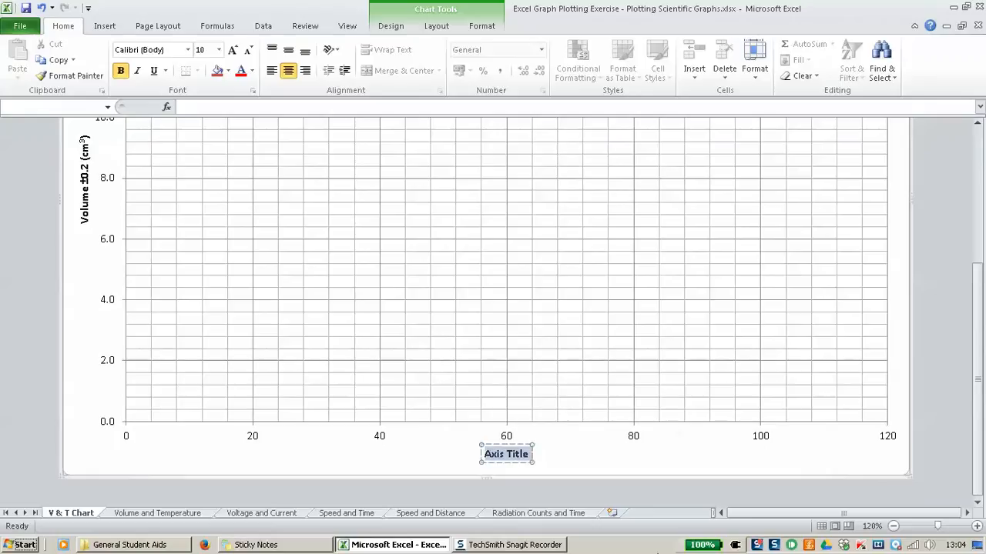
pyautogui.write('Tem')
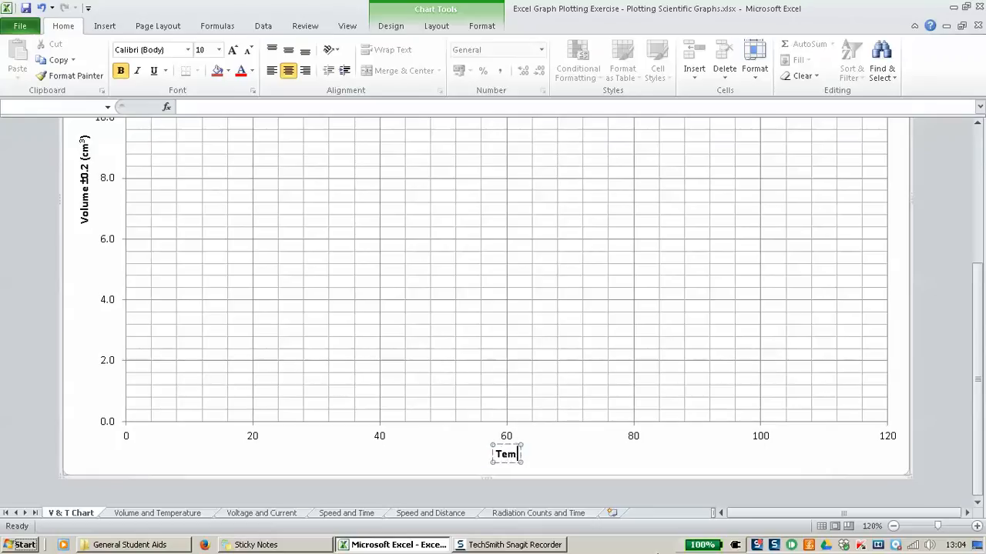
pyautogui.write('perature')
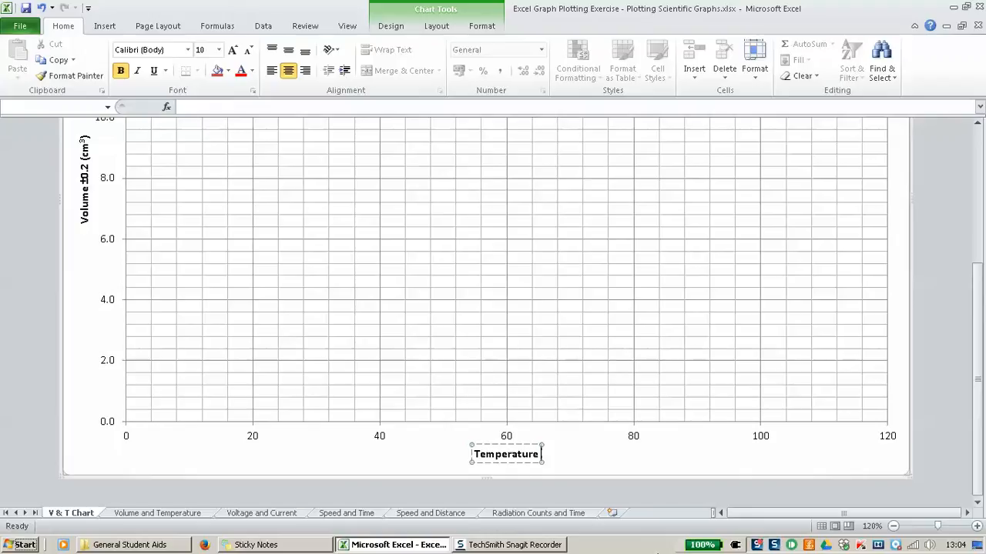
pyautogui.click(106, 27)
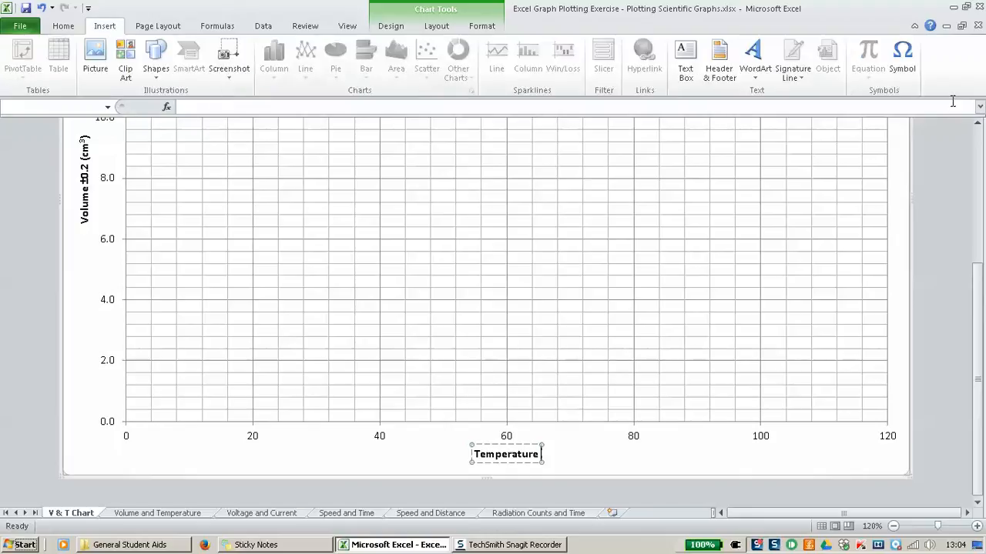
pyautogui.click(910, 66)
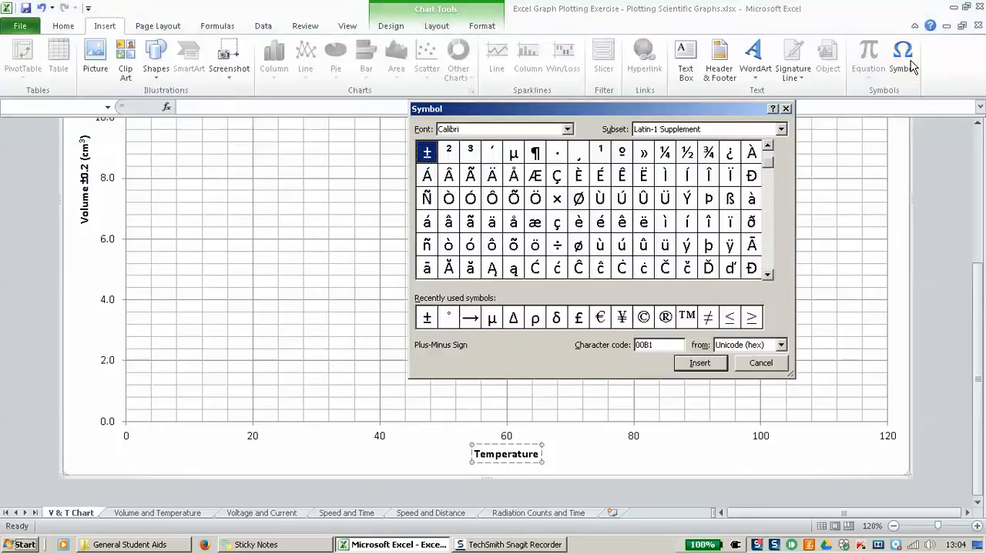
pyautogui.click(426, 322)
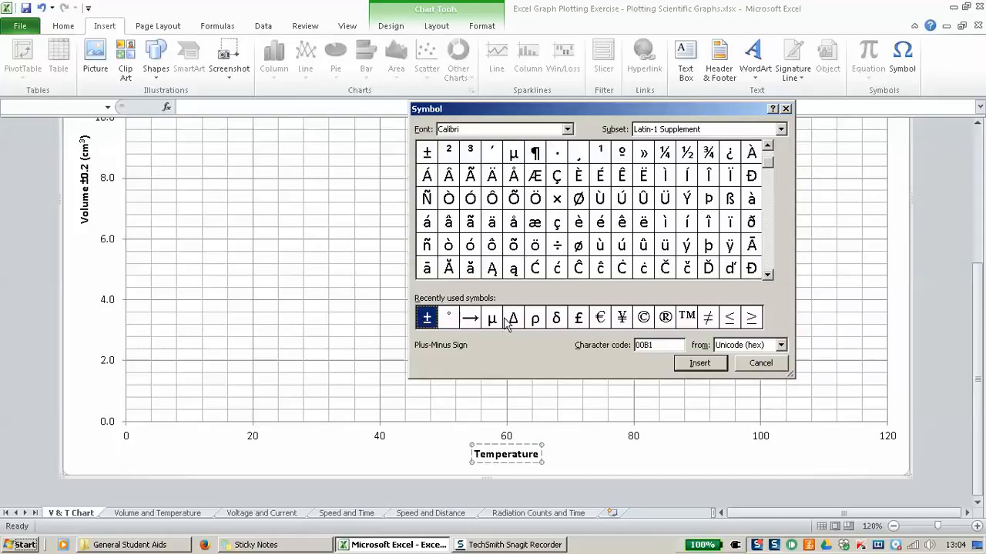
pyautogui.click(705, 365)
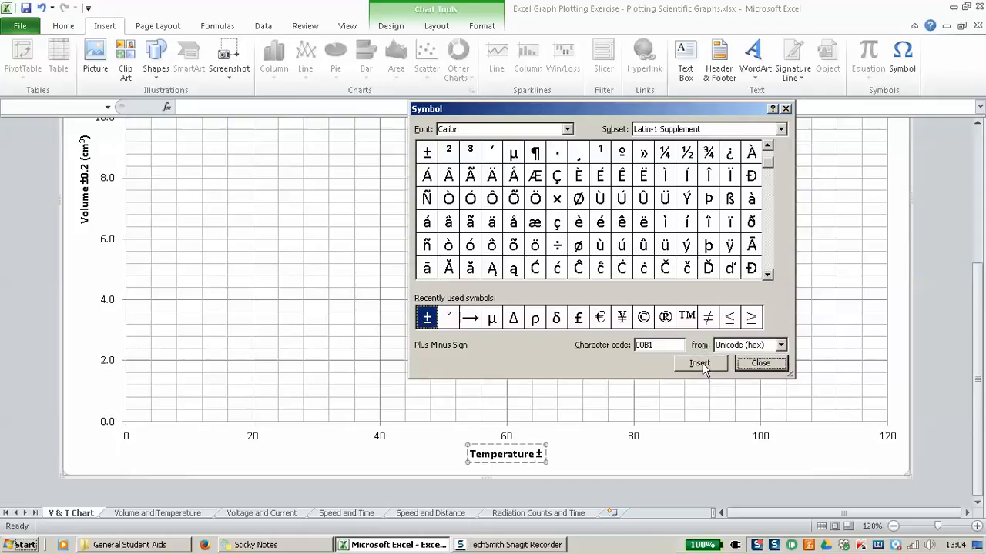
pyautogui.click(448, 322)
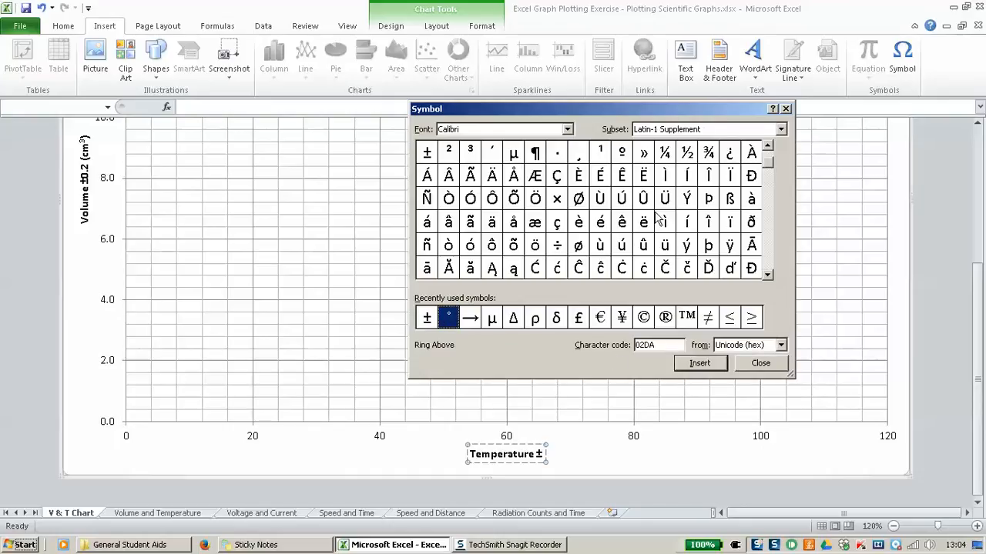
pyautogui.click(711, 366)
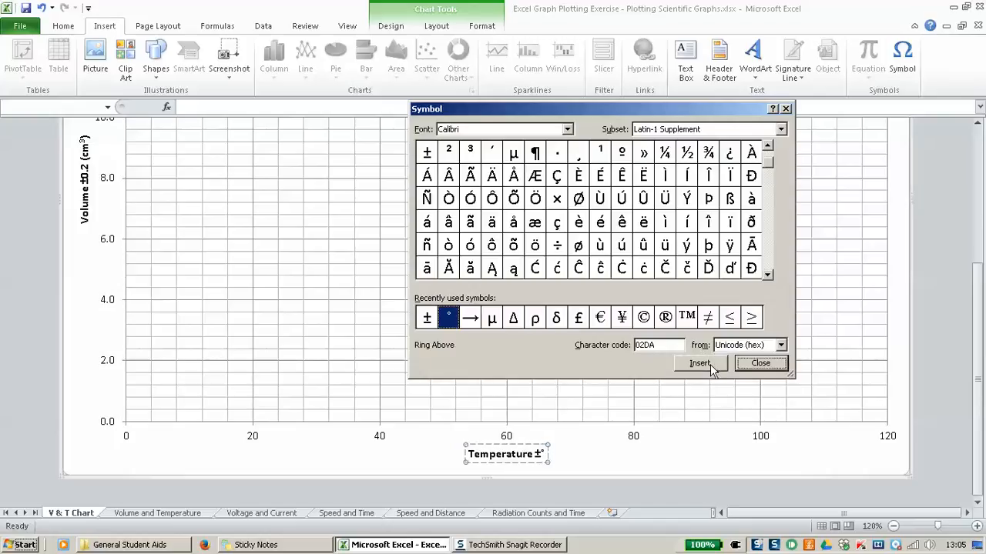
pyautogui.click(769, 365)
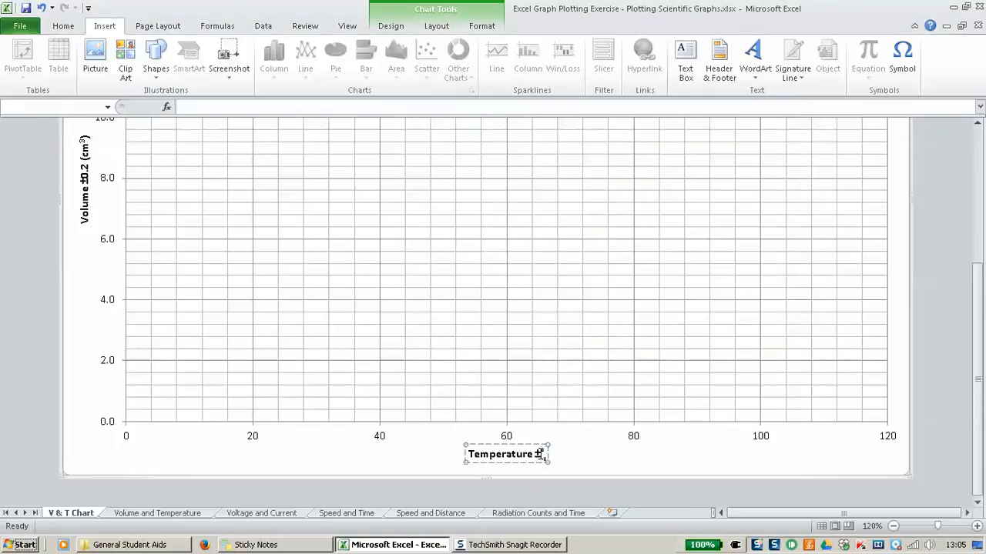
pyautogui.write('1 ')
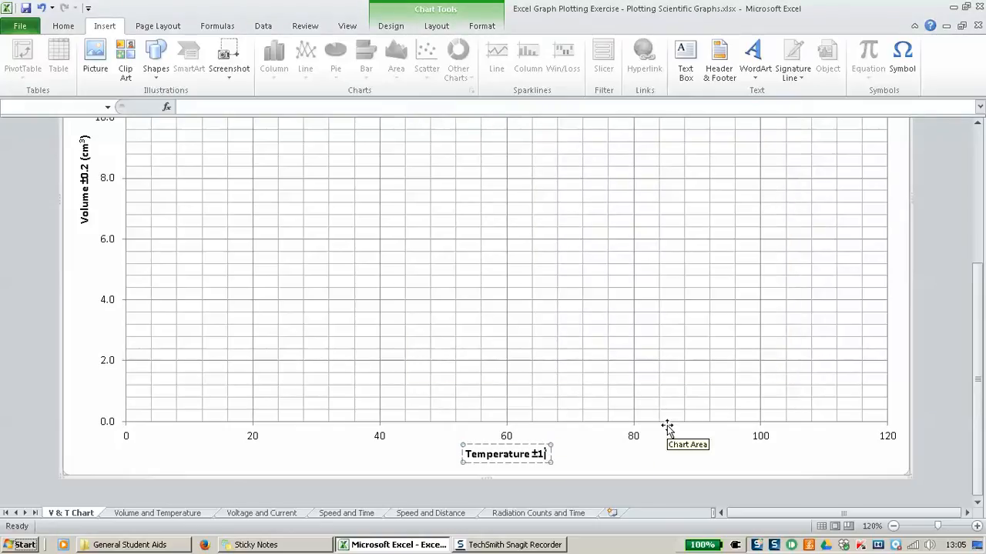
pyautogui.write('(')
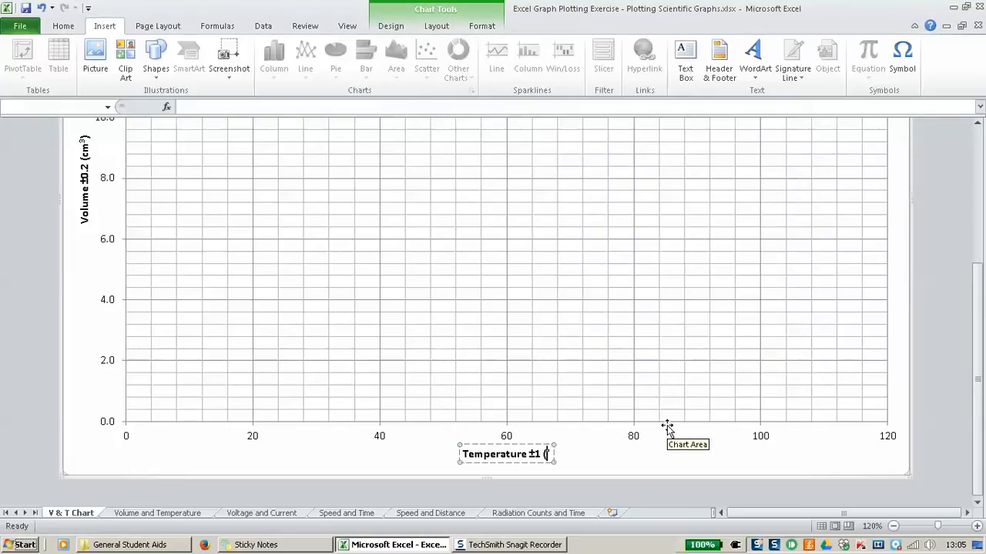
pyautogui.write('°C)')
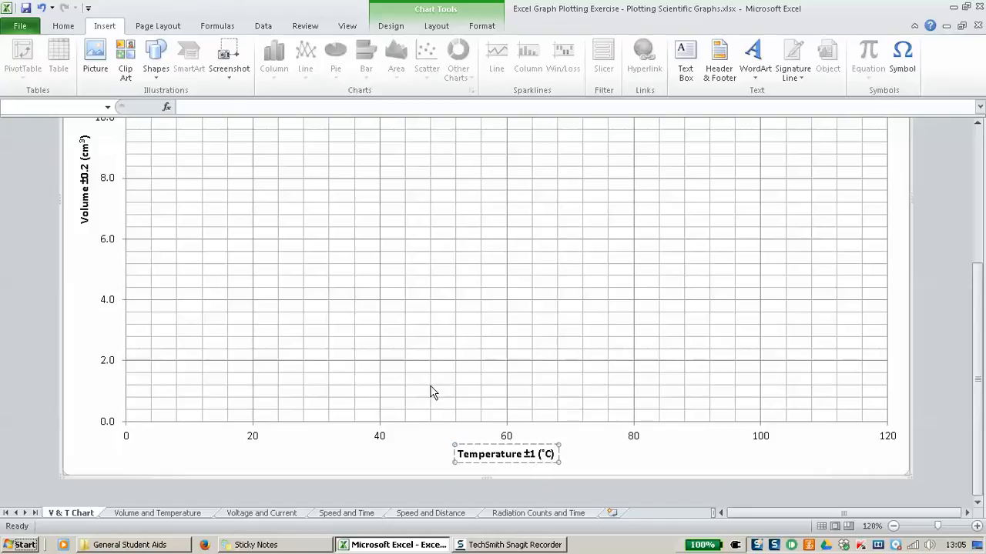
# Step: Finish the temperature title and zoom out four steps to see the whole chart
pyautogui.click(455, 380)
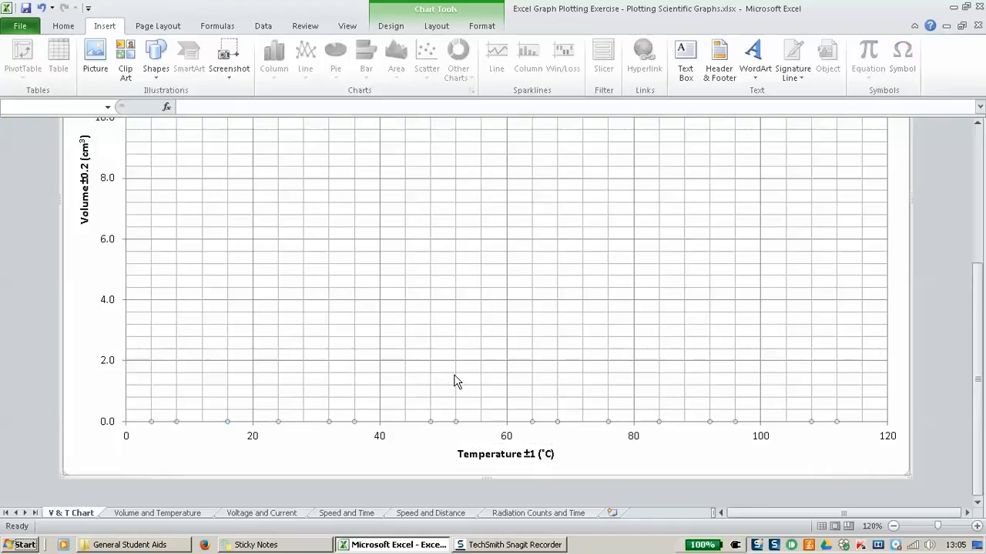
pyautogui.scroll(3, 476, 365)
pyautogui.scroll(-1, 476, 365)
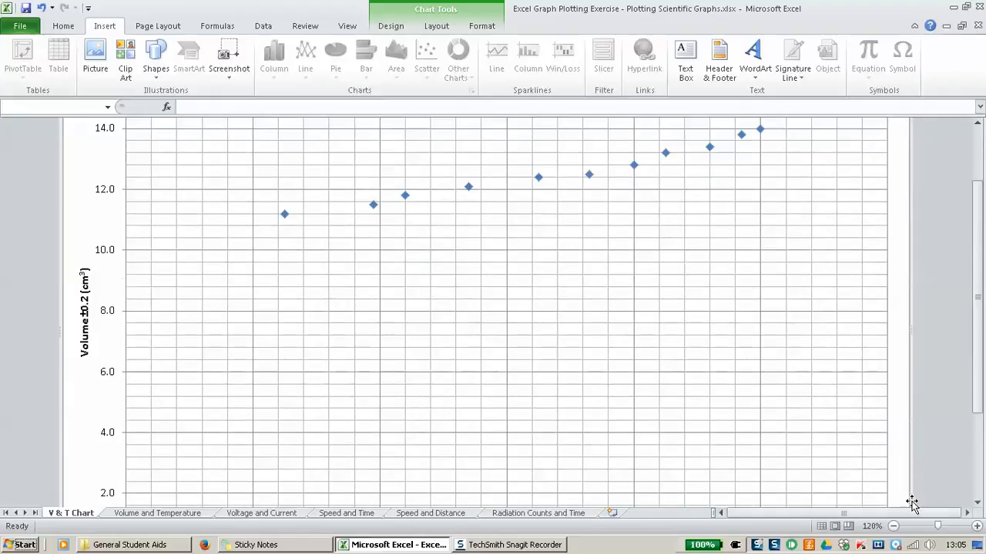
pyautogui.click(893, 526)
pyautogui.click(893, 526)
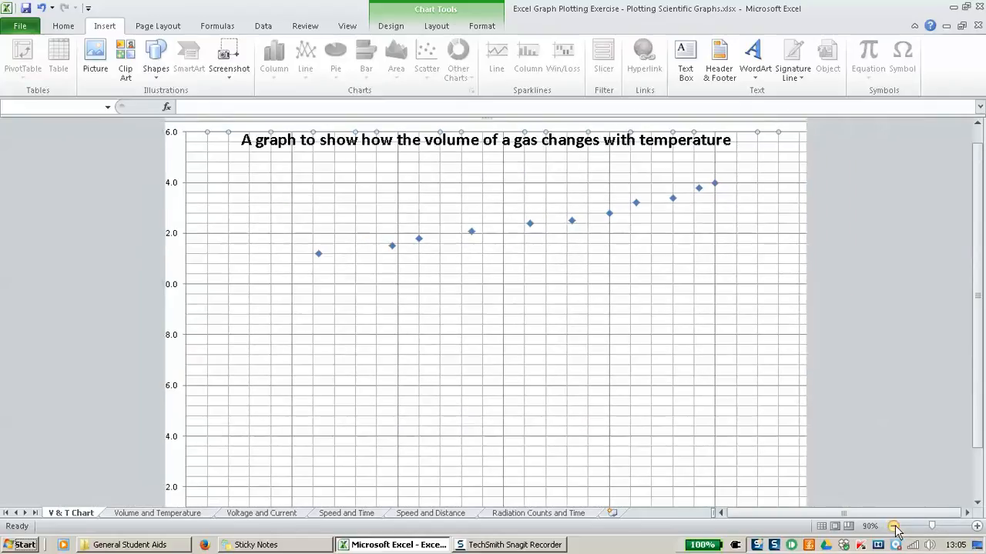
pyautogui.click(893, 527)
pyautogui.click(893, 527)
pyautogui.scroll(1, 605, 378)
pyautogui.scroll(-1, 606, 378)
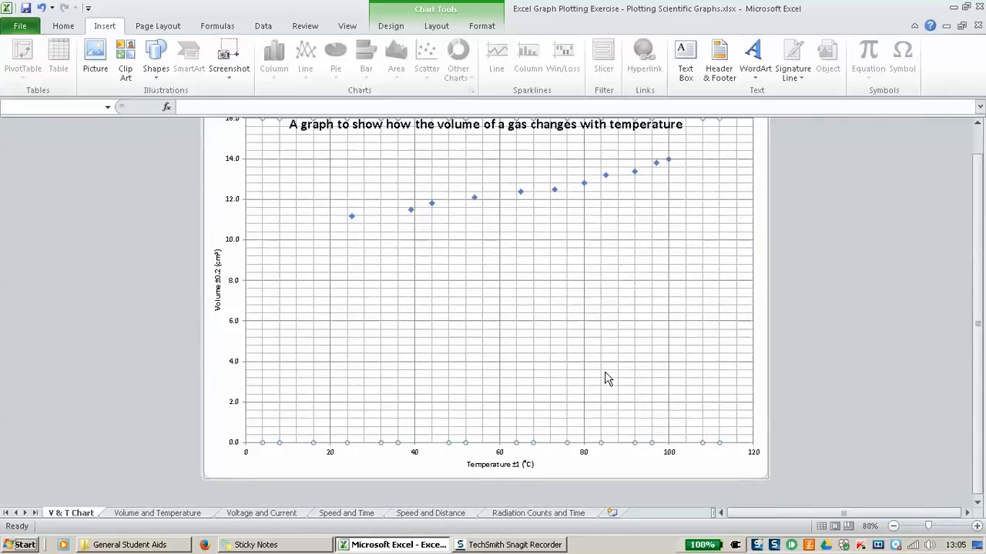
# Step: Deselect the series and zoom the sheet in to 120% on the plotted points
pyautogui.click(219, 386)
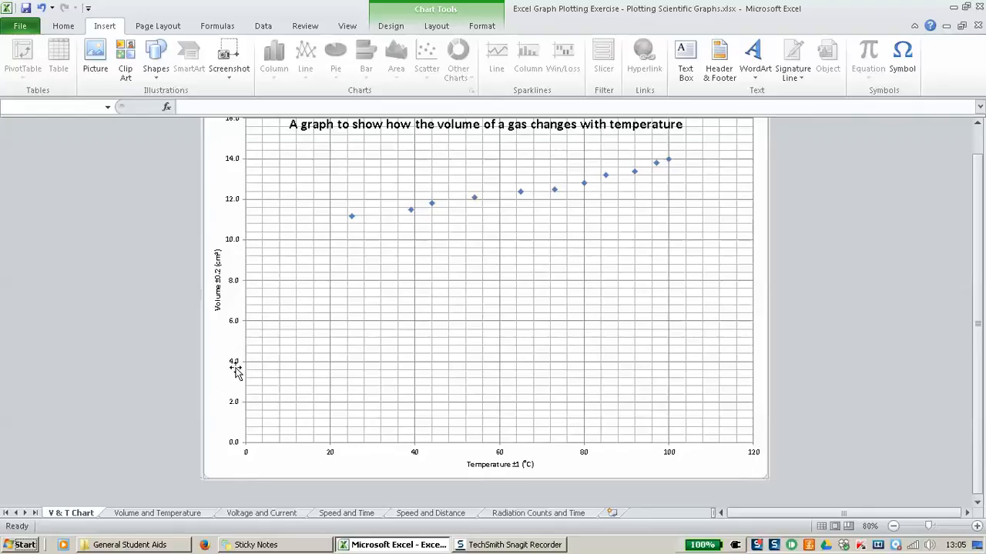
pyautogui.click(976, 526)
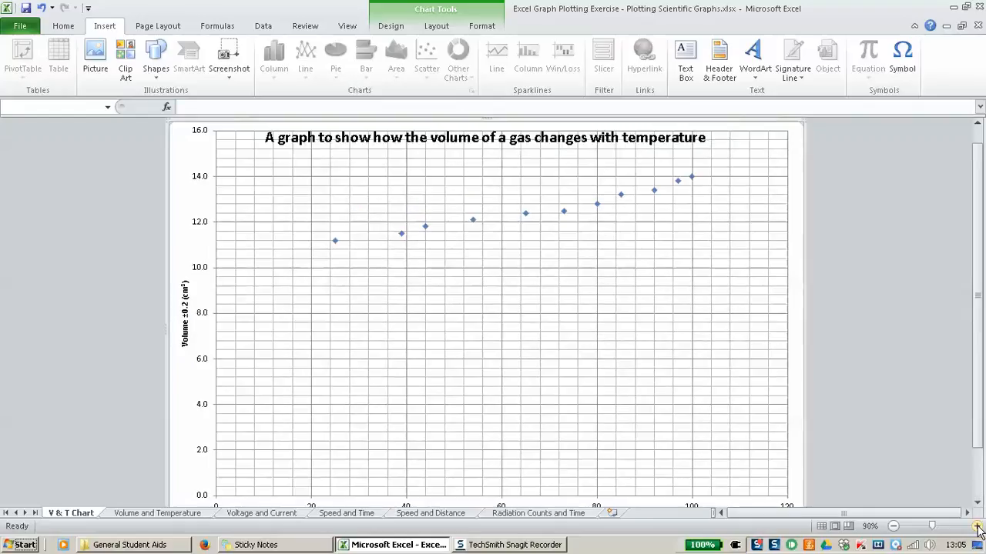
pyautogui.click(976, 526)
pyautogui.click(976, 526)
pyautogui.click(977, 526)
pyautogui.scroll(-5, 334, 378)
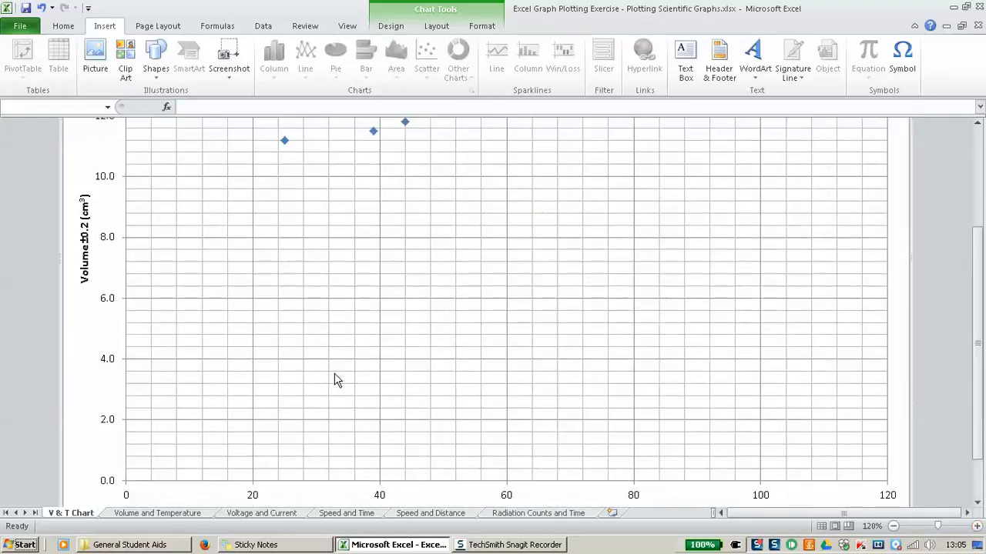
pyautogui.scroll(3, 192, 425)
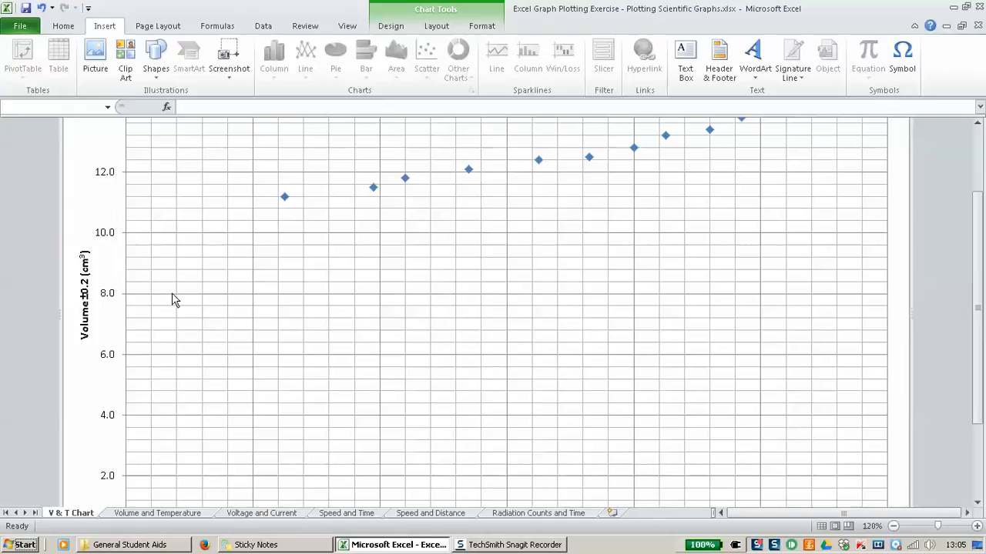
# Step: Give the vertical volume axis outside minor tick marks in Format Axis
pyautogui.click(106, 238)
pyautogui.doubleClick(111, 199)
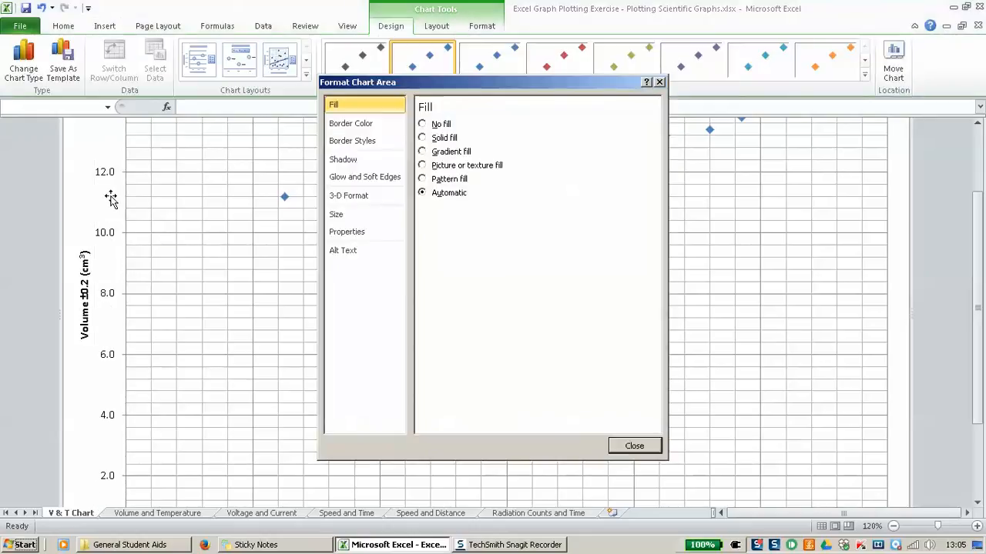
pyautogui.click(633, 448)
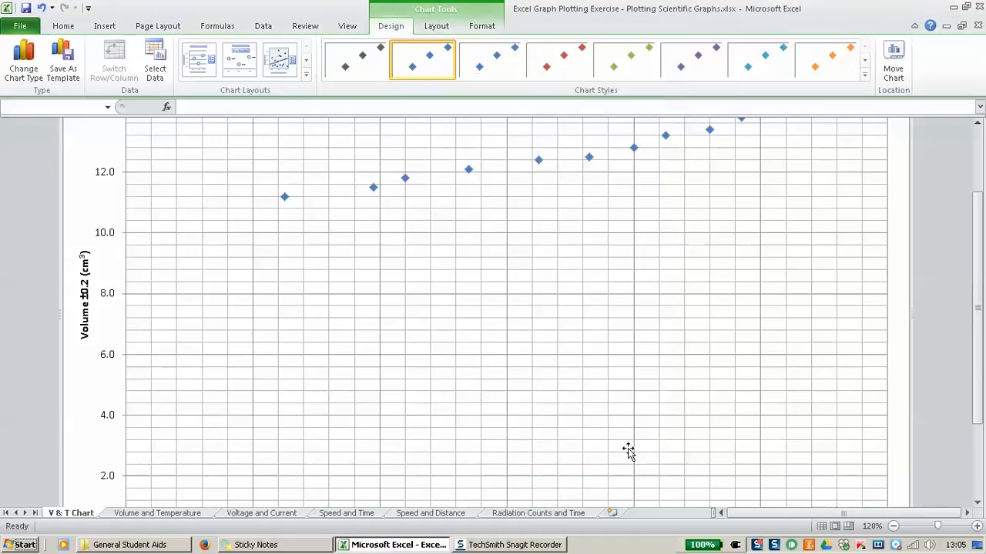
pyautogui.click(104, 237)
pyautogui.rightClick(104, 237)
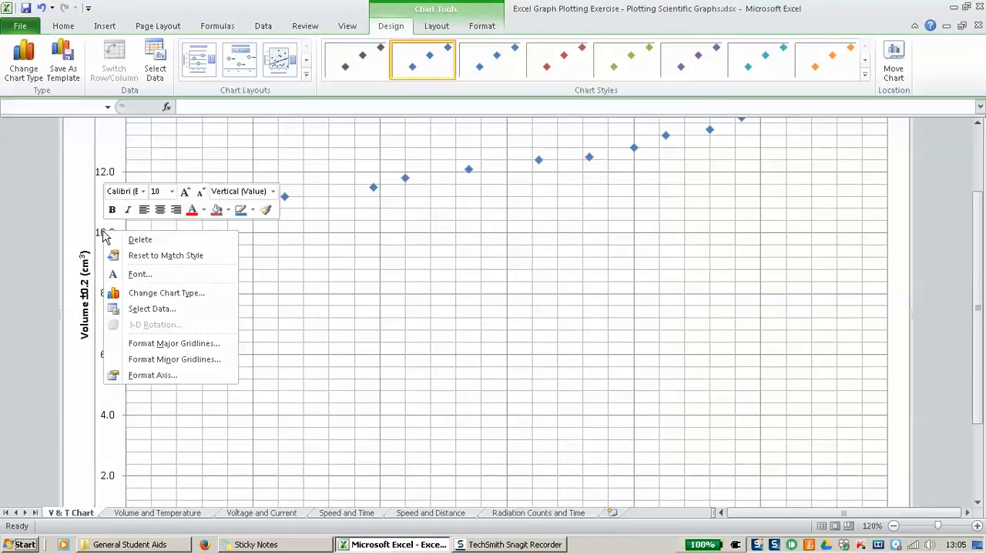
pyautogui.click(148, 376)
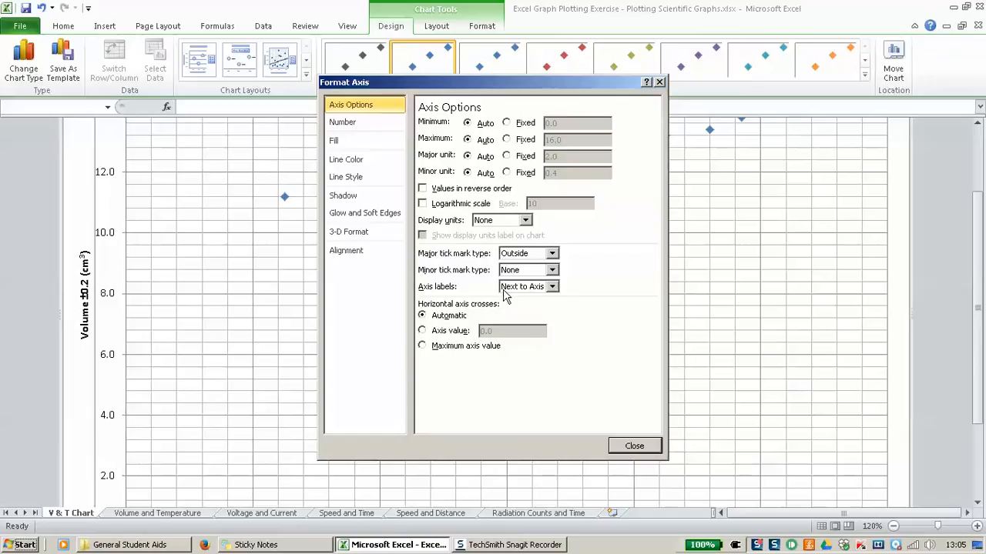
pyautogui.click(520, 271)
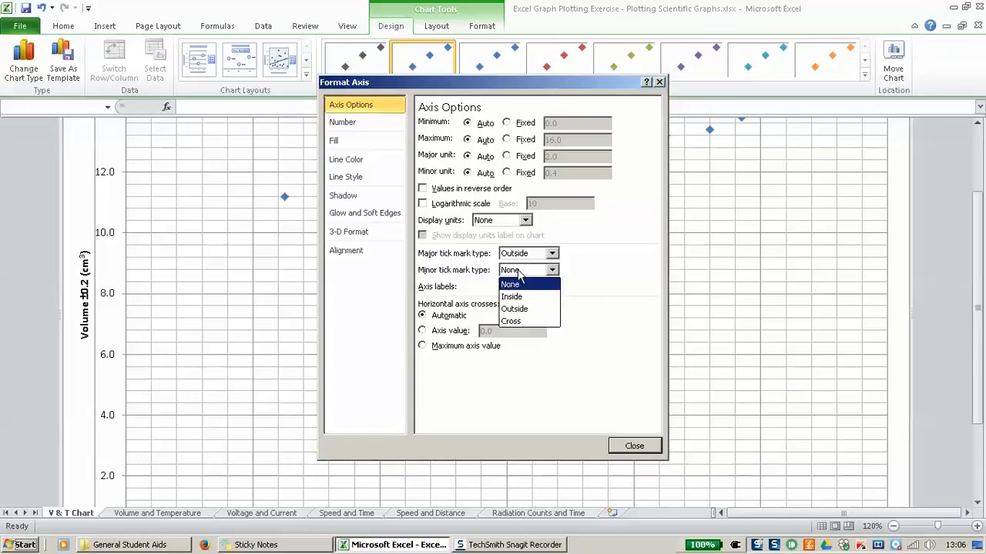
pyautogui.click(529, 310)
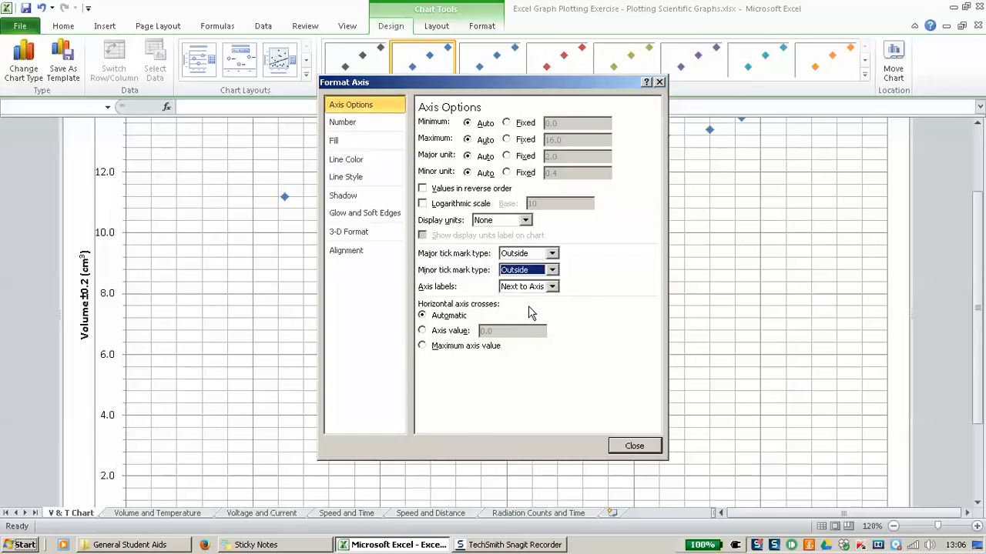
# Step: Thicken the vertical axis line to 2 pt and close the dialog
pyautogui.click(348, 178)
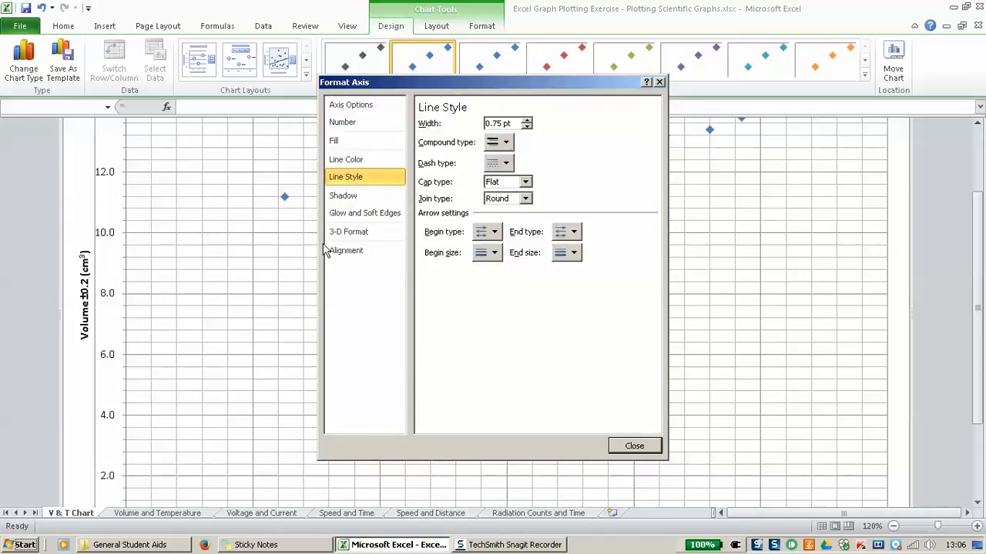
pyautogui.click(526, 121)
pyautogui.click(527, 121)
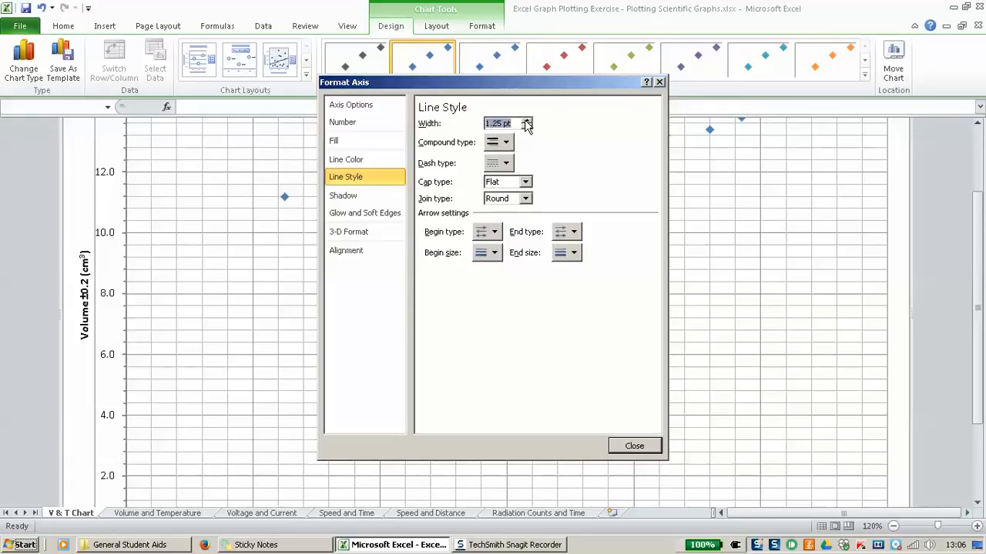
pyautogui.click(527, 121)
pyautogui.click(527, 121)
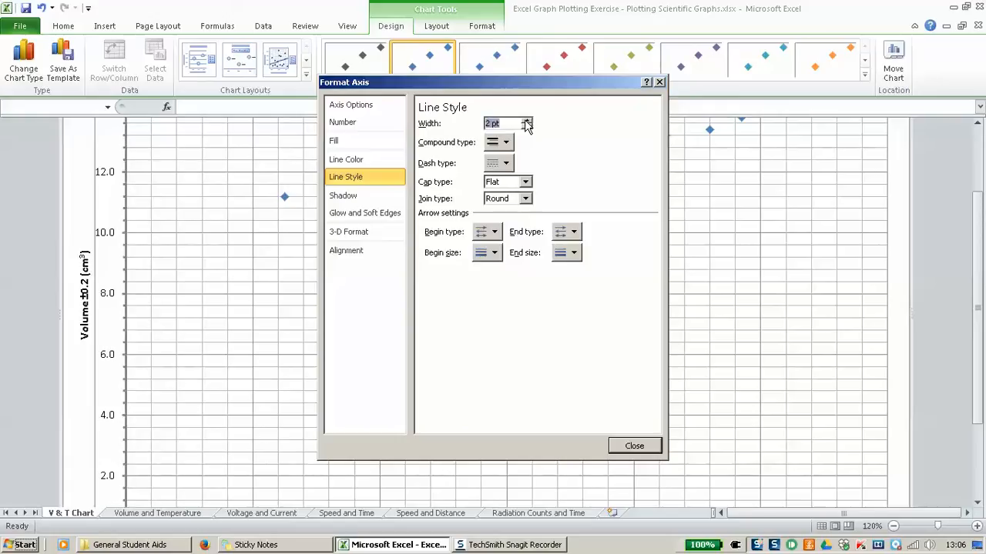
pyautogui.click(634, 446)
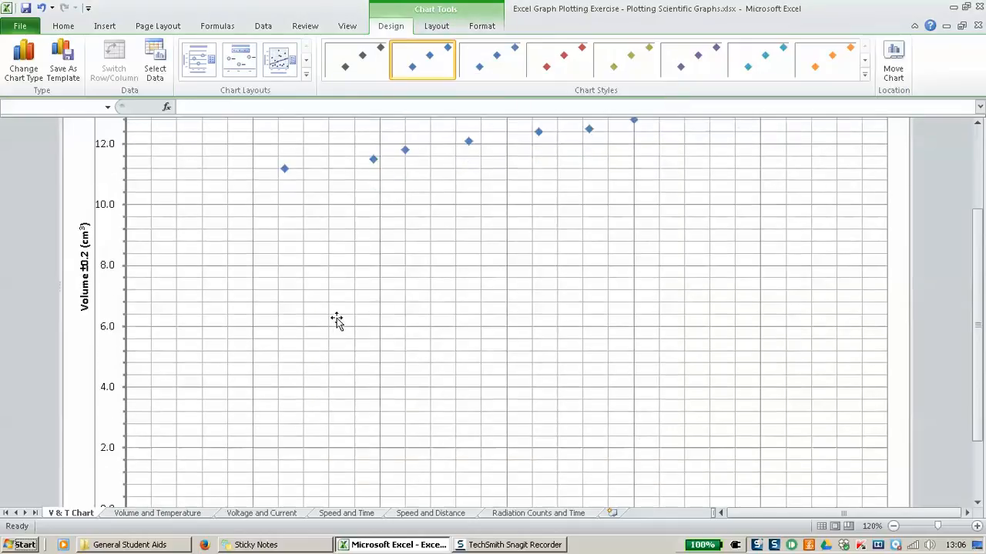
# Step: Set the horizontal temperature axis minor tick marks to Outside
pyautogui.scroll(-3, 335, 321)
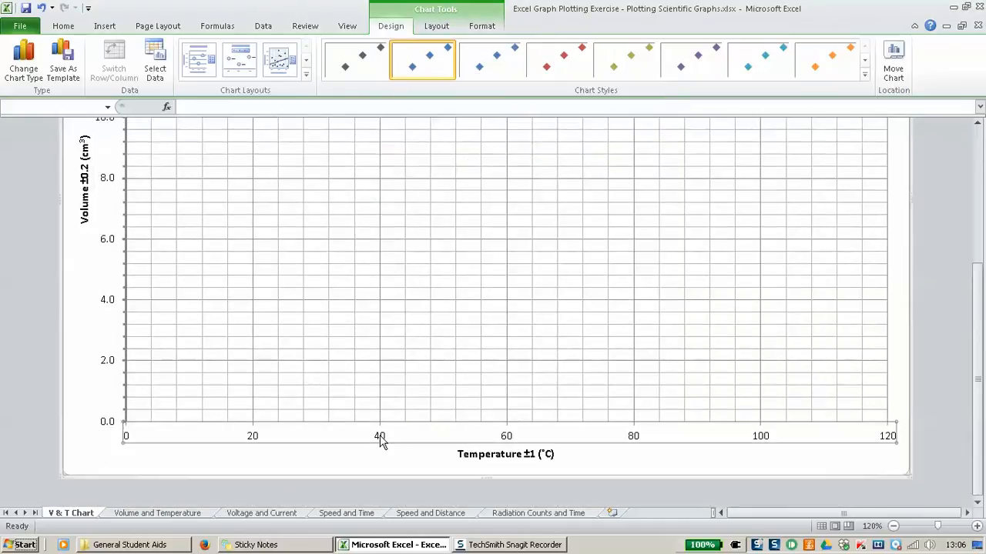
pyautogui.rightClick(380, 439)
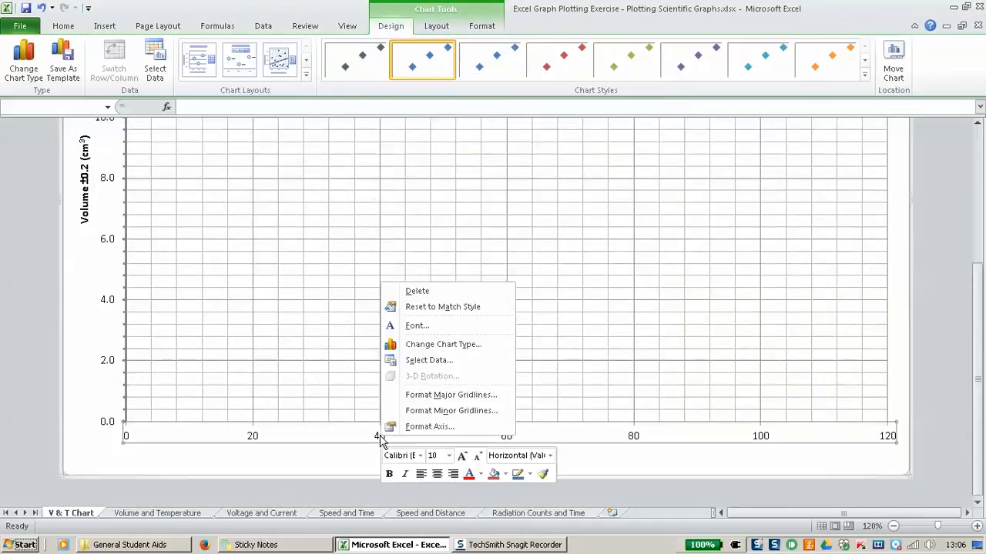
pyautogui.click(420, 427)
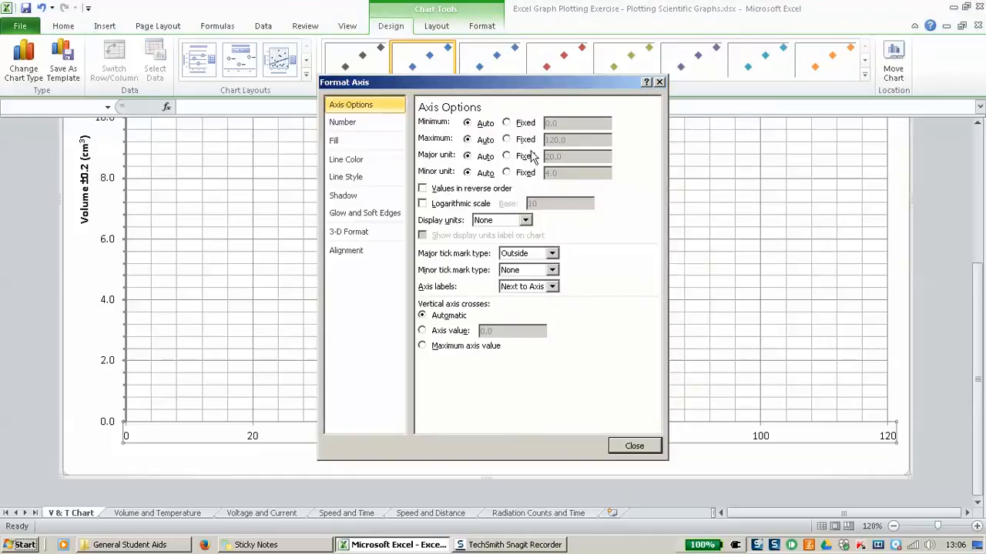
pyautogui.click(540, 270)
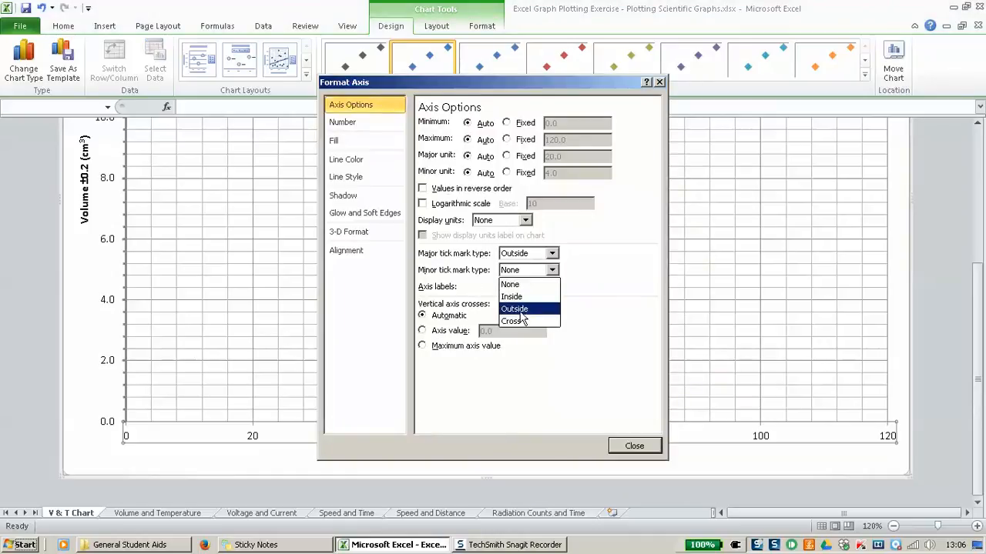
pyautogui.click(520, 311)
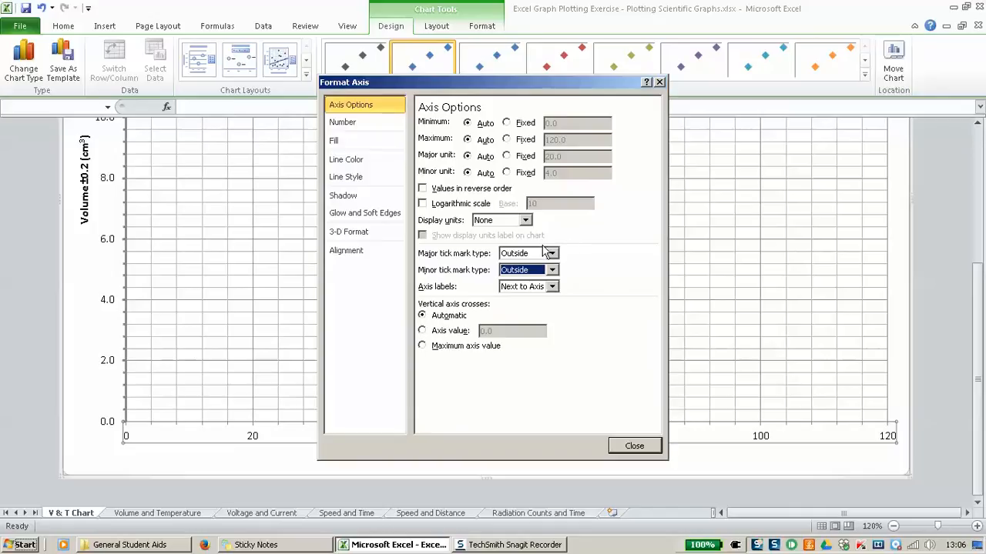
# Step: Widen the horizontal axis line to 2 pt and close Format Axis
pyautogui.click(354, 179)
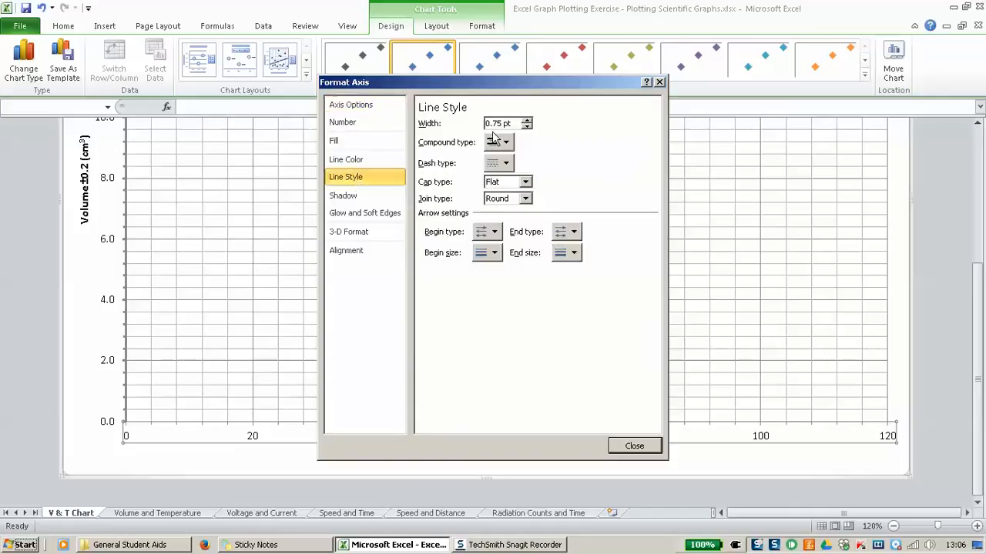
pyautogui.click(527, 120)
pyautogui.click(527, 120)
pyautogui.click(526, 120)
pyautogui.click(527, 120)
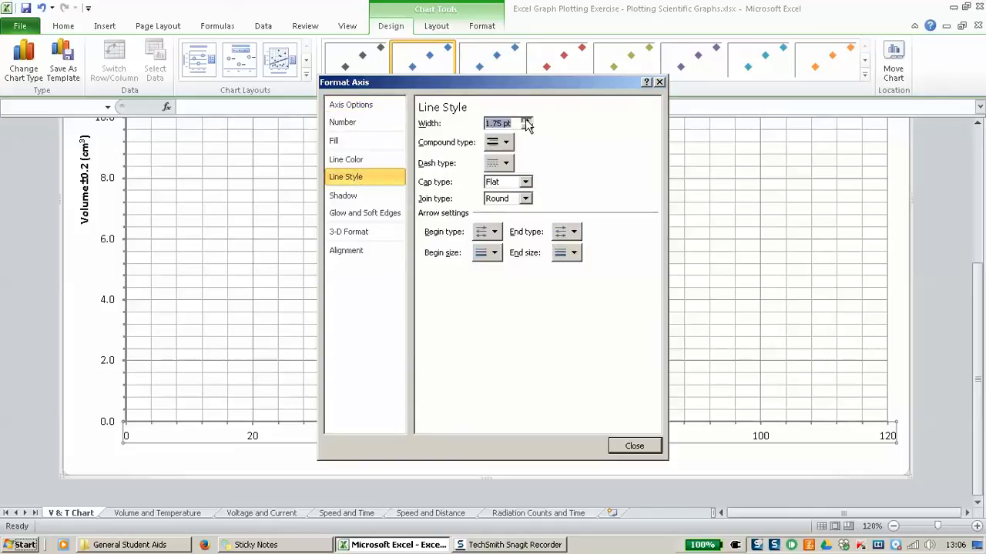
pyautogui.click(527, 120)
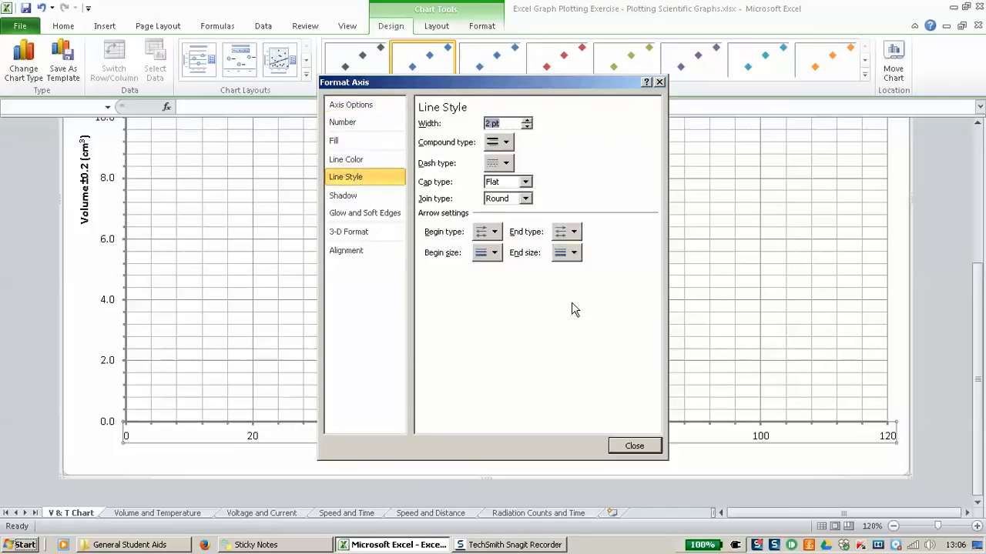
pyautogui.click(634, 446)
pyautogui.scroll(3, 506, 319)
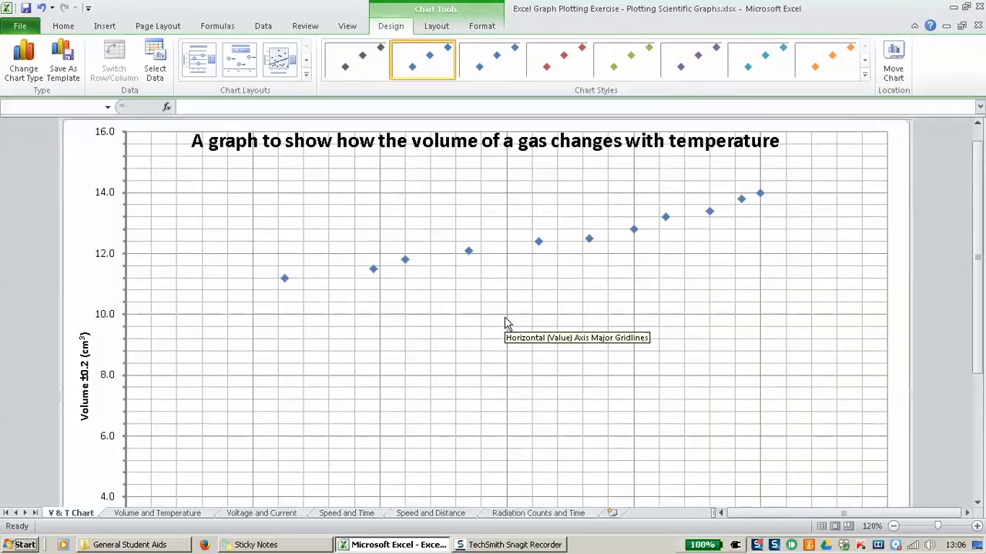
# Step: Zoom the sheet out four steps to 80% so the titled chart fits on screen
pyautogui.scroll(-2, 507, 324)
pyautogui.scroll(-2, 506, 324)
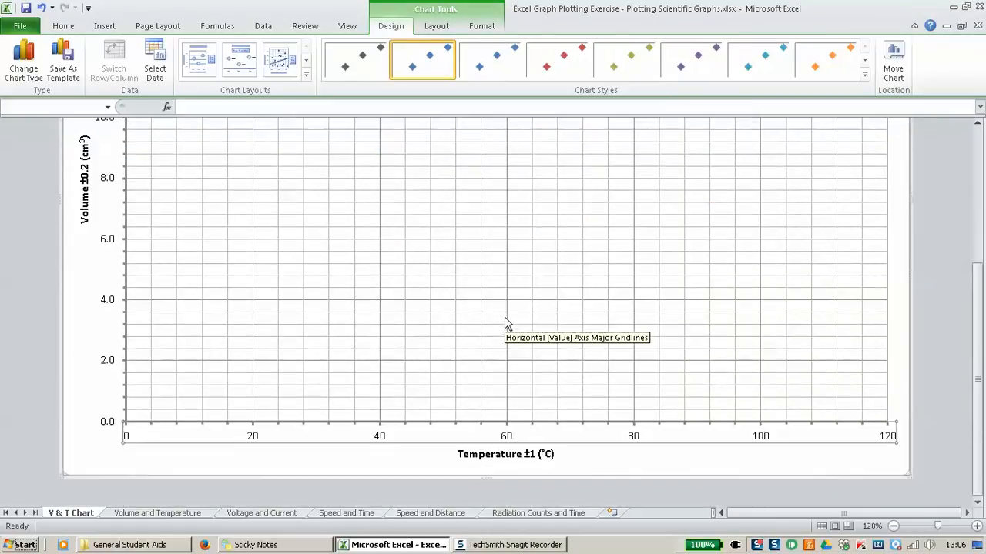
pyautogui.scroll(5, 505, 324)
pyautogui.scroll(-2, 503, 325)
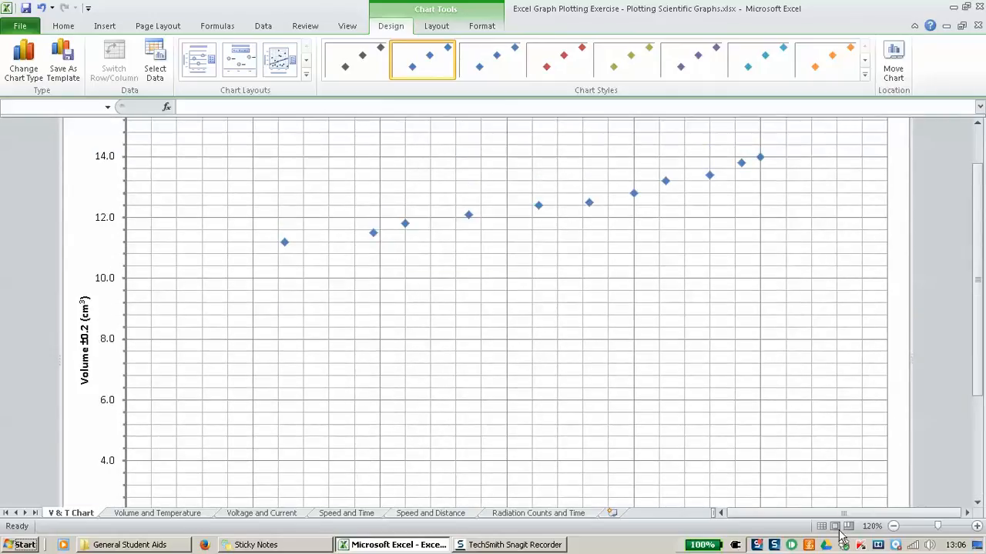
pyautogui.click(894, 527)
pyautogui.click(894, 527)
pyautogui.click(894, 527)
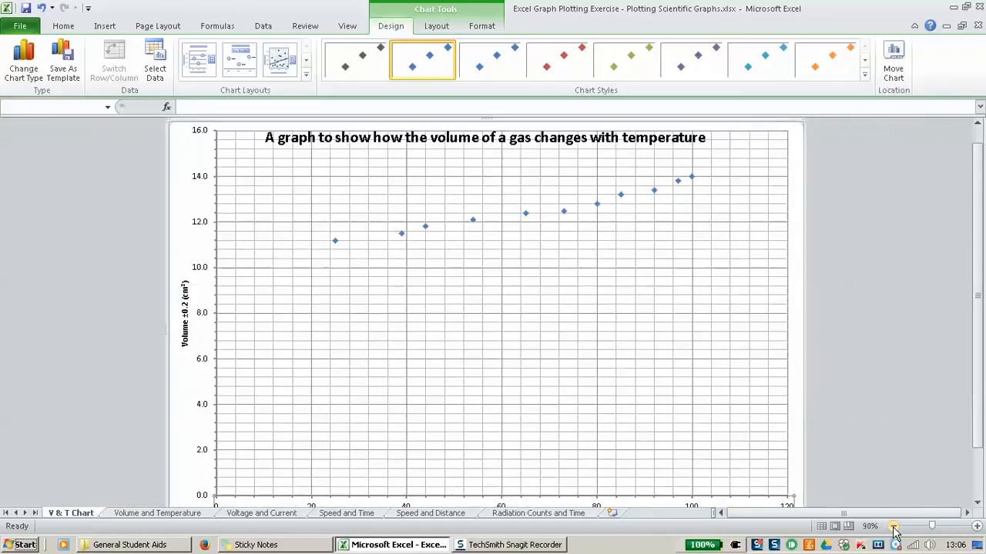
pyautogui.click(894, 527)
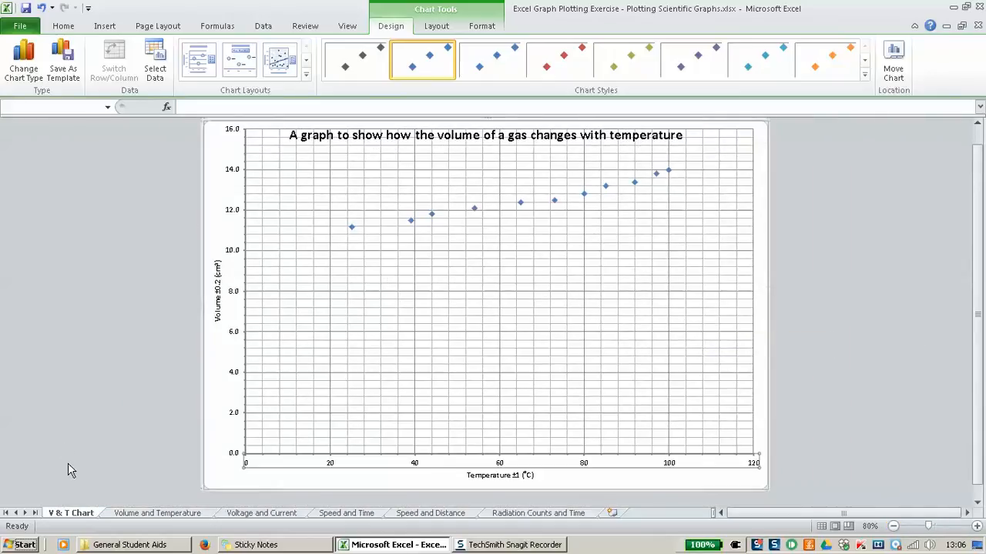
pyautogui.click(156, 515)
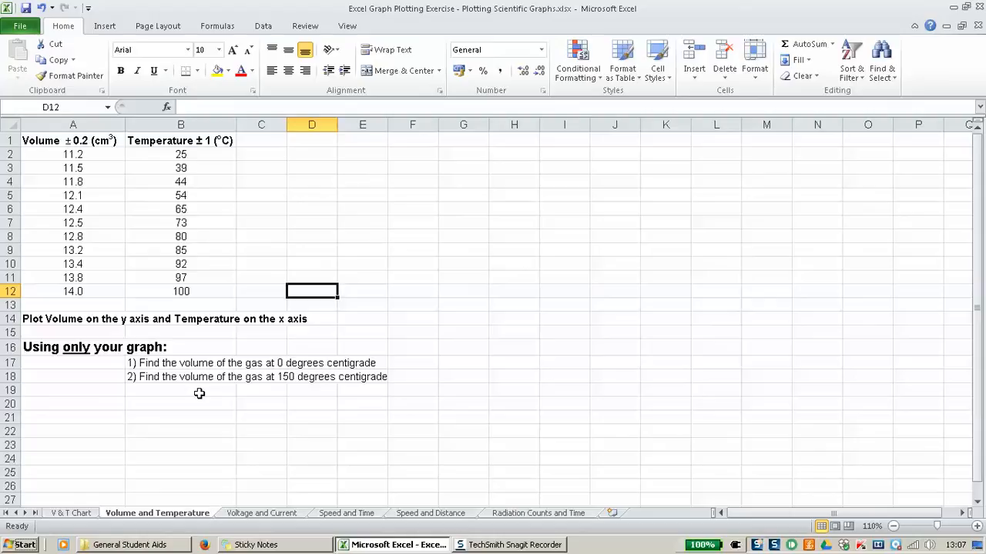
pyautogui.click(74, 519)
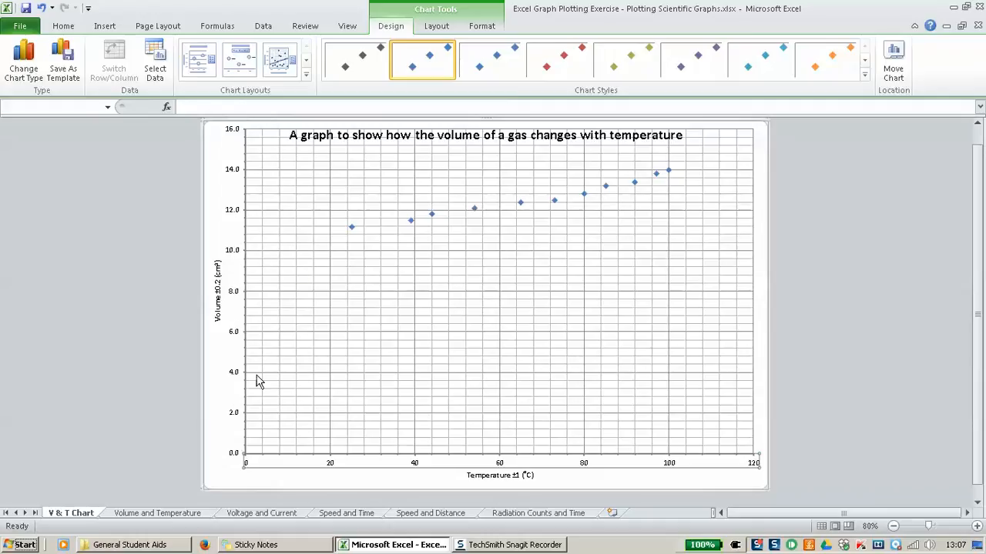
# Step: Fix the volume axis bounds at minimum 10 and maximum 17
pyautogui.click(235, 254)
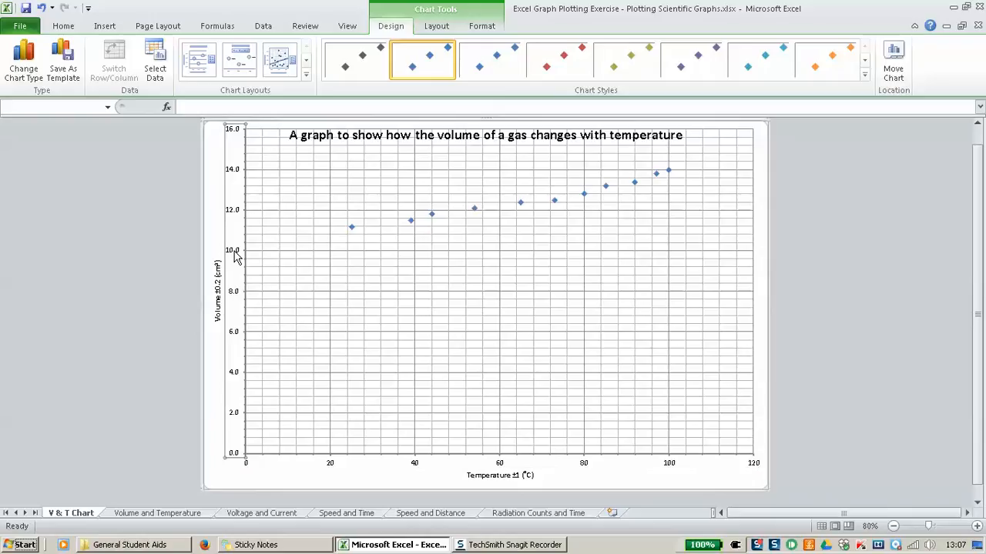
pyautogui.rightClick(236, 258)
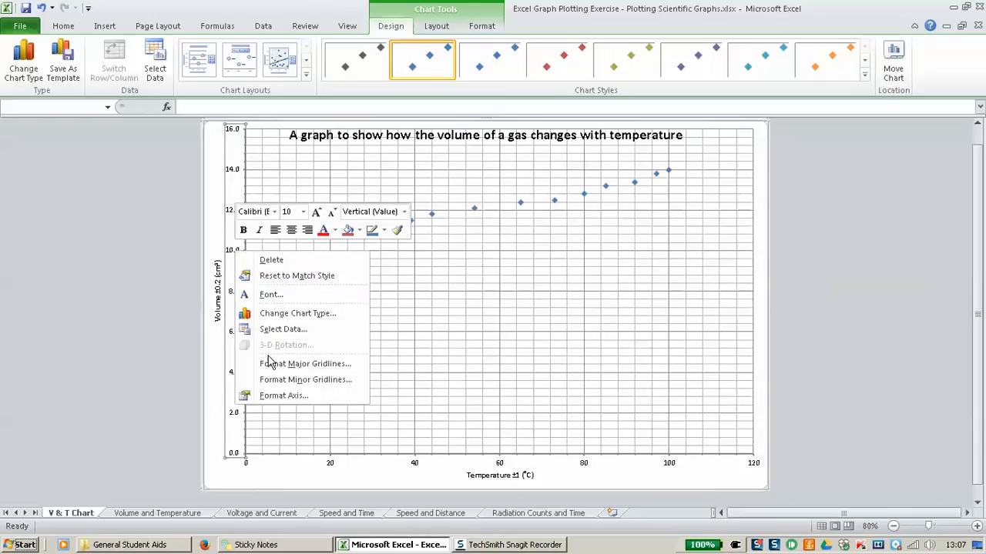
pyautogui.click(271, 396)
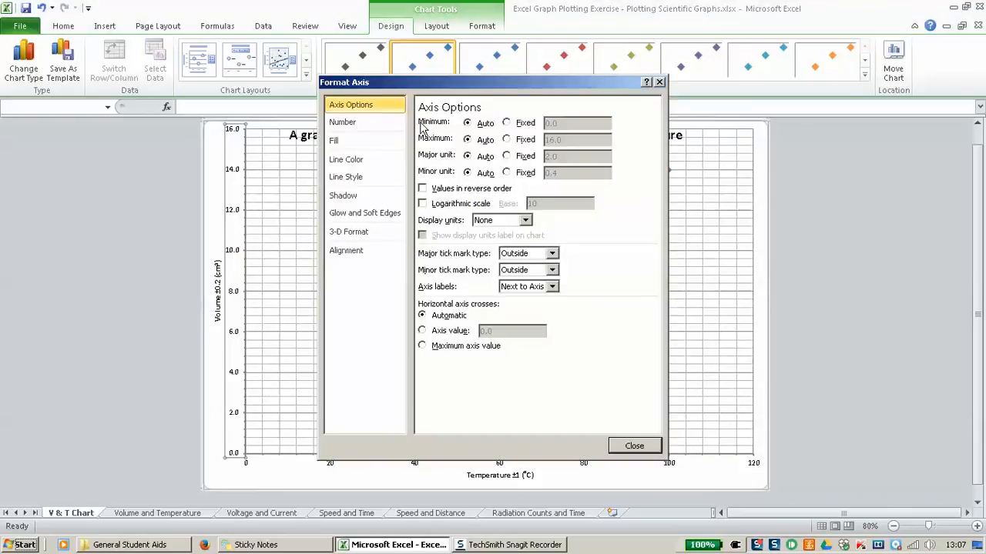
pyautogui.click(508, 124)
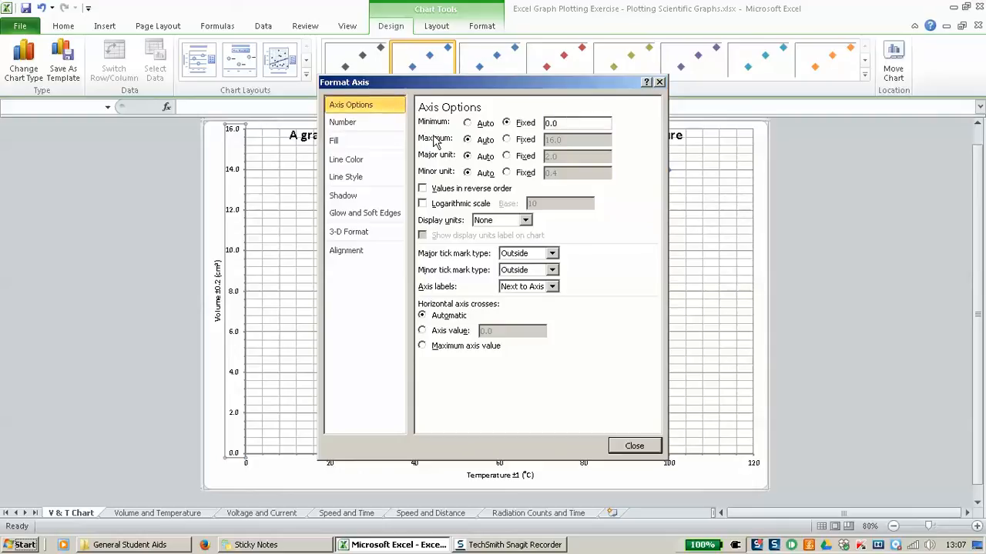
pyautogui.click(507, 140)
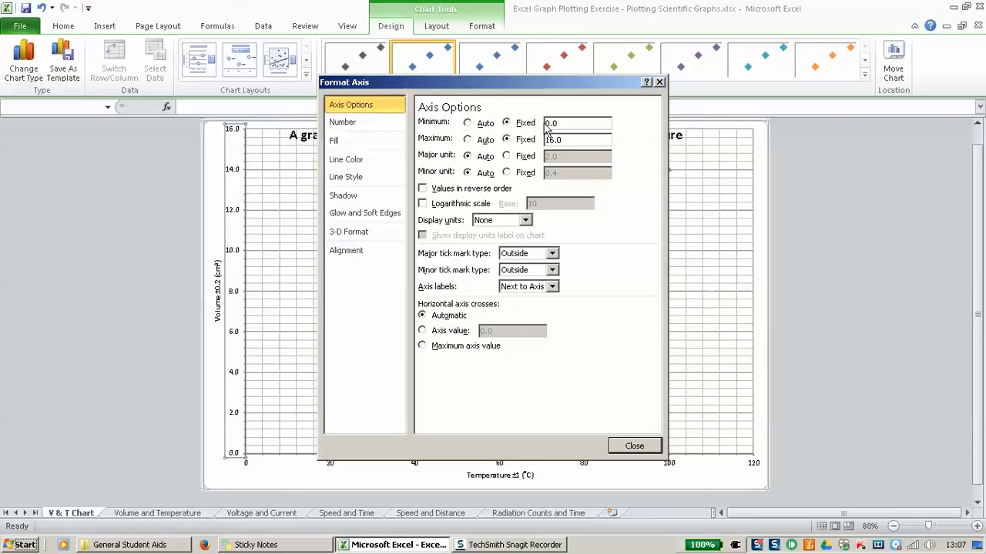
pyautogui.doubleClick(546, 123)
pyautogui.write('10')
pyautogui.click(562, 141)
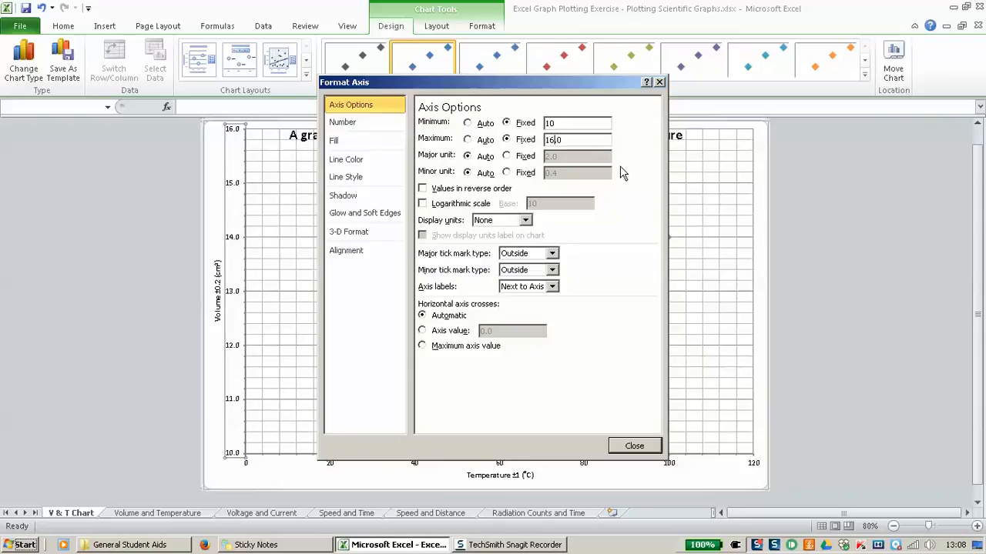
pyautogui.press('BackSpace')
pyautogui.press('BackSpace')
# Step: Set the volume axis major unit to 1 and minor unit to 0.2, then close
pyautogui.click(527, 157)
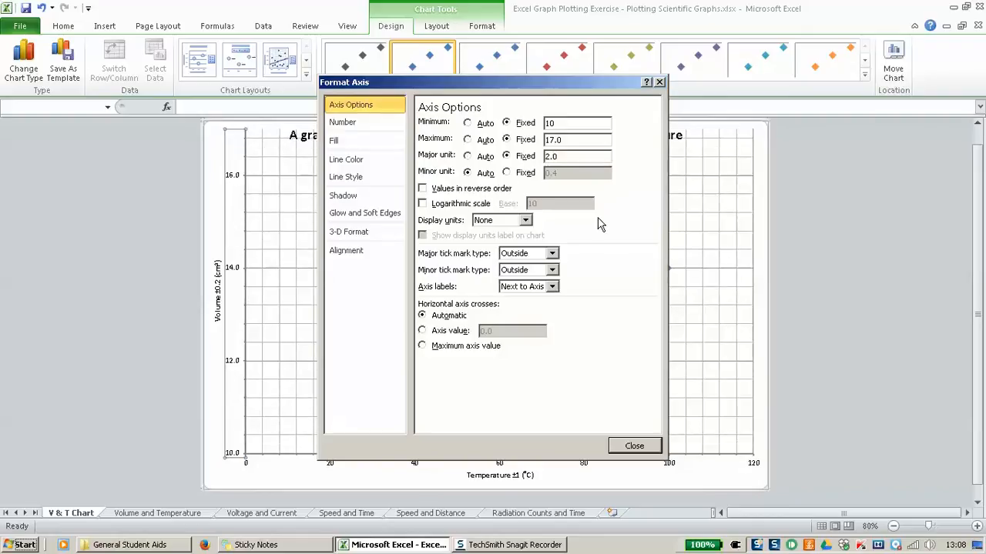
pyautogui.write('1')
pyautogui.click(525, 172)
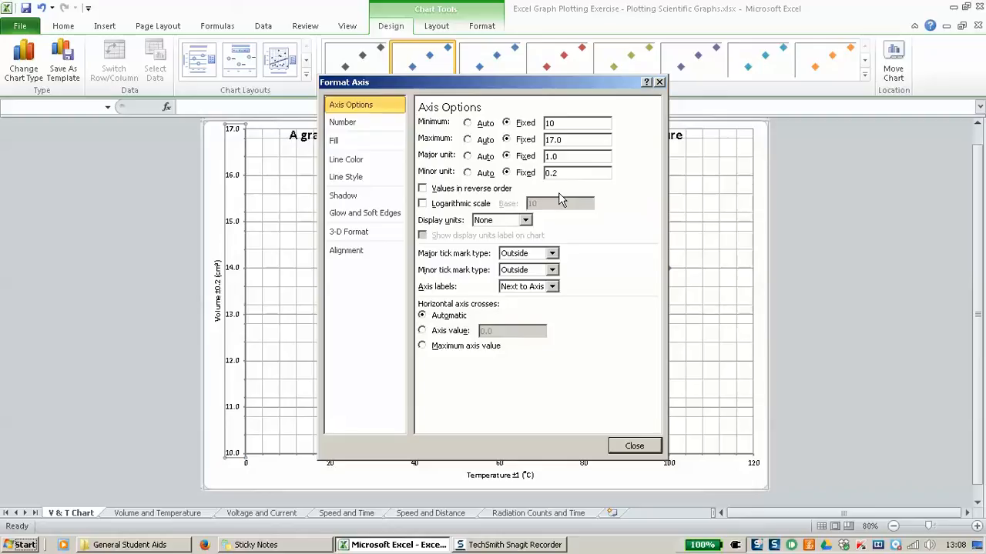
pyautogui.click(625, 448)
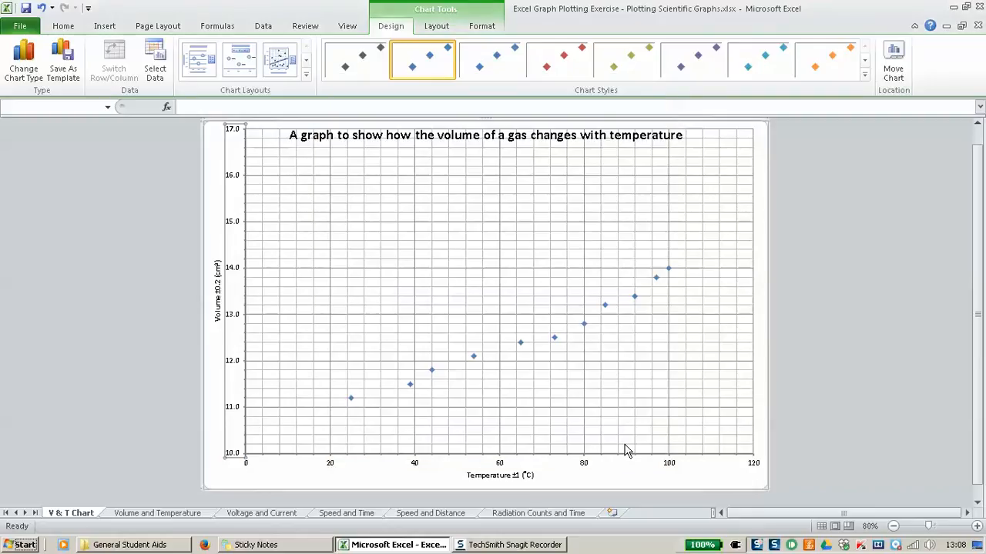
# Step: Fix the temperature axis bounds at minimum 0 and maximum 160
pyautogui.rightClick(501, 465)
pyautogui.click(548, 456)
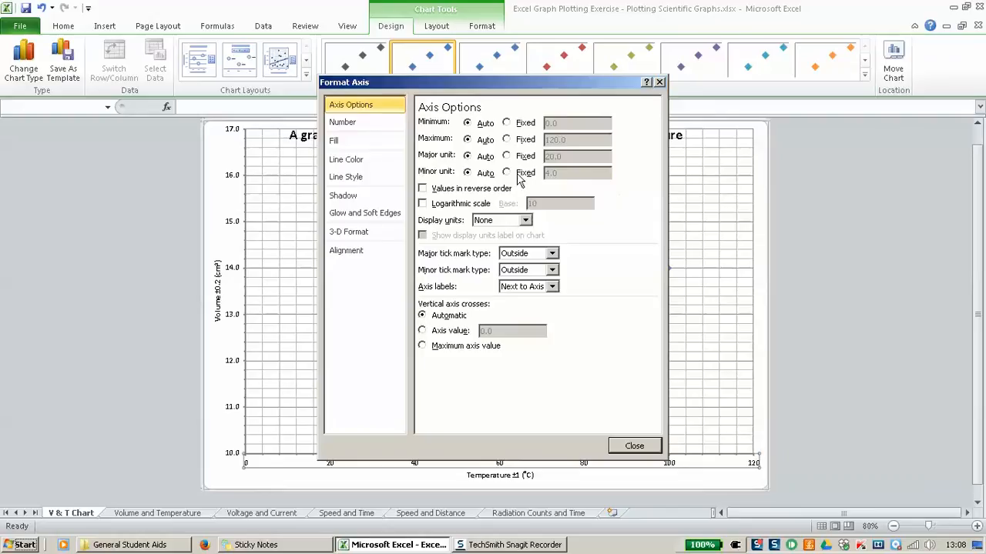
pyautogui.click(521, 125)
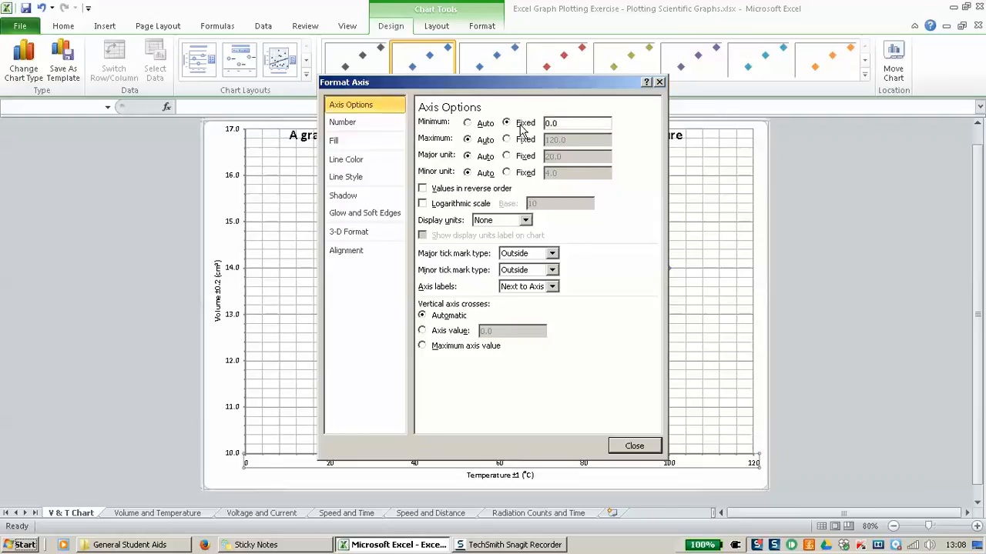
pyautogui.click(527, 139)
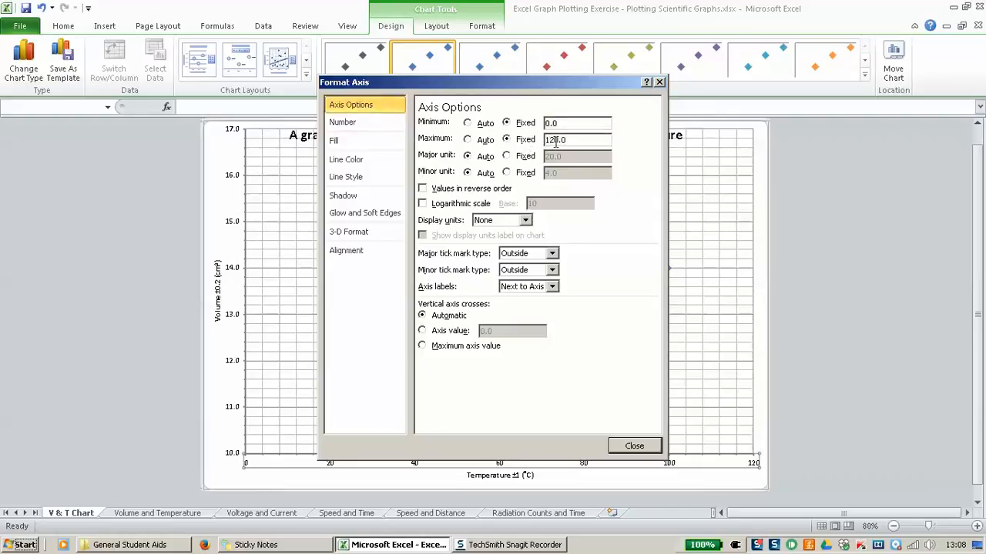
pyautogui.click(555, 141)
pyautogui.press('BackSpace')
pyautogui.write('6')
# Step: Set the temperature axis major unit to 10 and minor unit to 2, then close
pyautogui.click(525, 156)
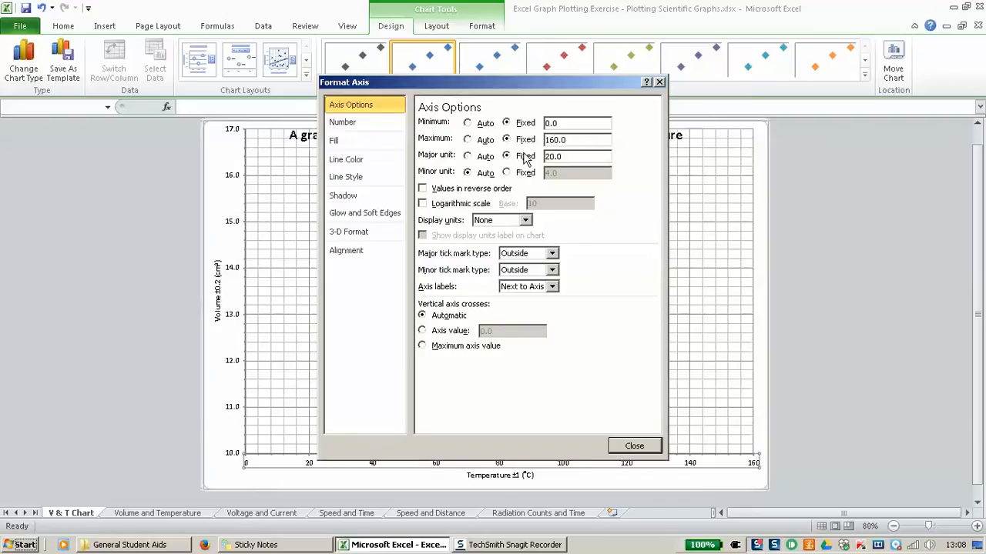
pyautogui.click(548, 156)
pyautogui.press('BackSpace')
pyautogui.write('1')
pyautogui.click(529, 173)
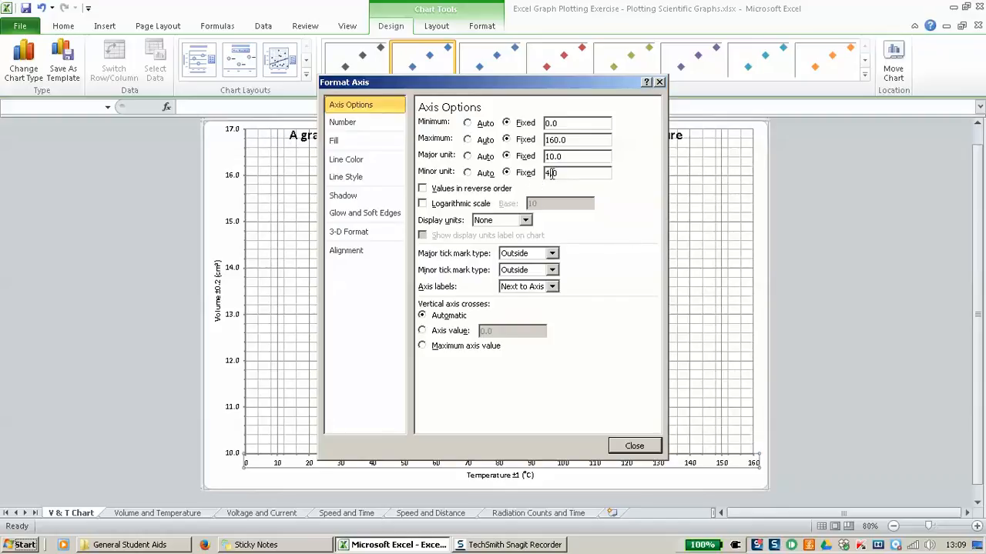
pyautogui.click(551, 174)
pyautogui.press('BackSpace')
pyautogui.write('2')
pyautogui.click(631, 448)
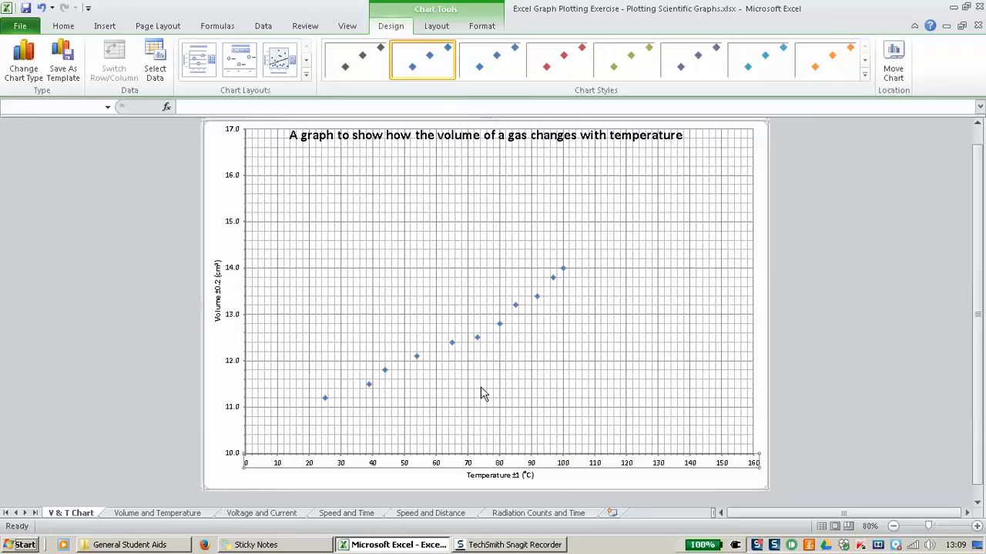
pyautogui.rightClick(235, 412)
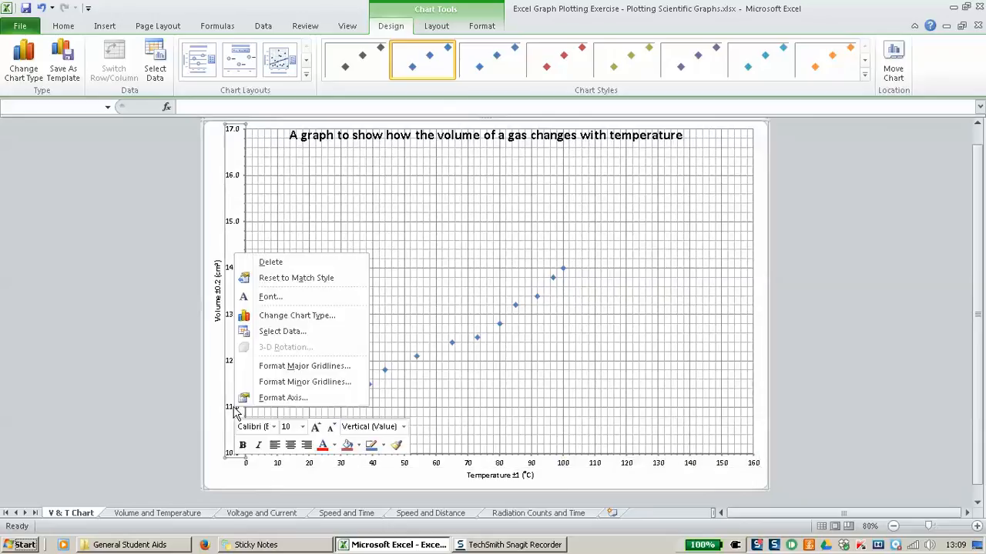
pyautogui.click(281, 398)
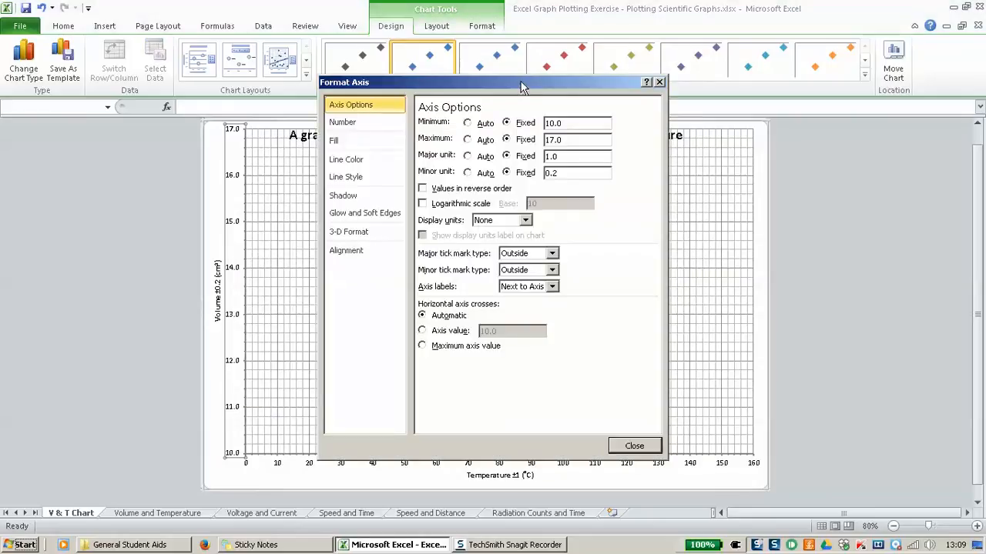
pyautogui.moveTo(524, 84); pyautogui.dragTo(693, 88)
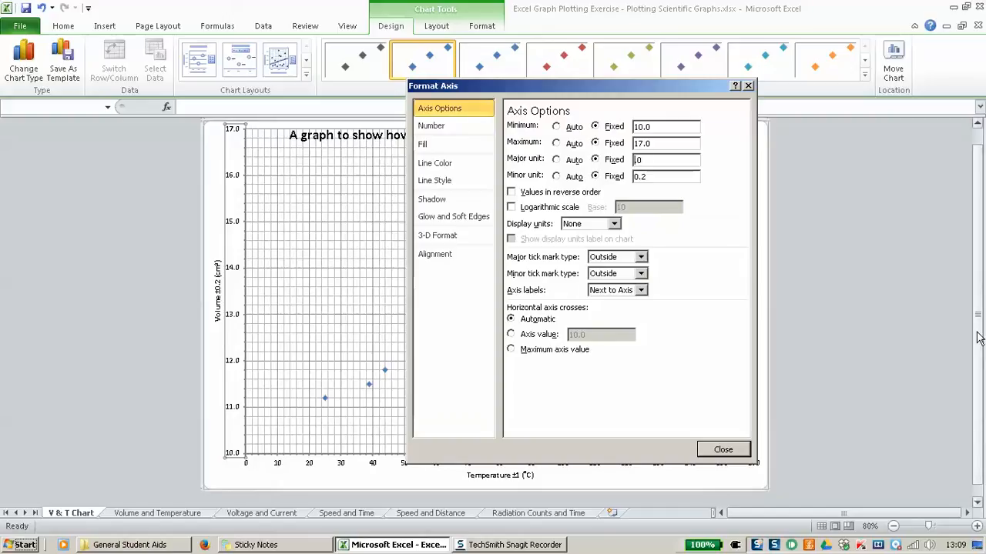
pyautogui.write('05')
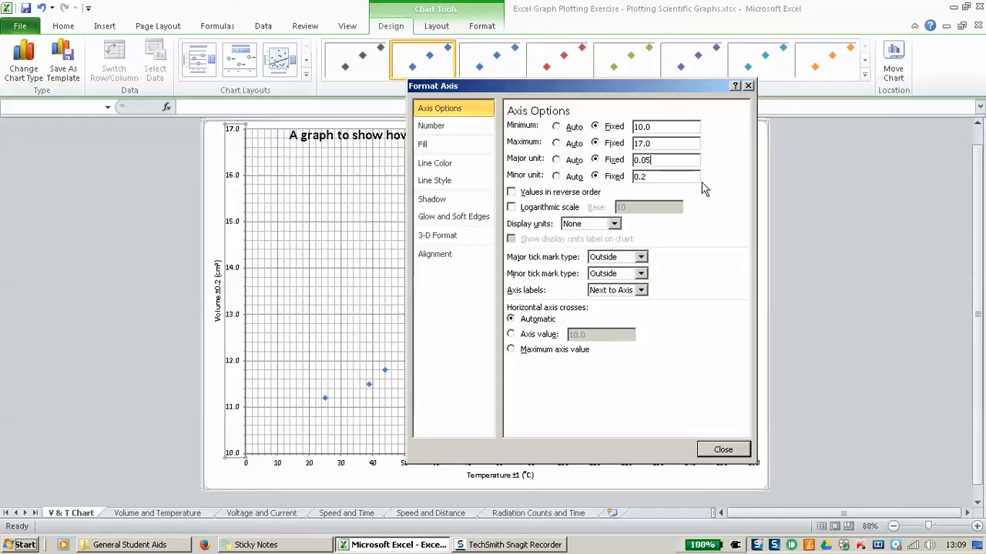
pyautogui.click(658, 176)
pyautogui.press('BackSpace')
pyautogui.click(723, 451)
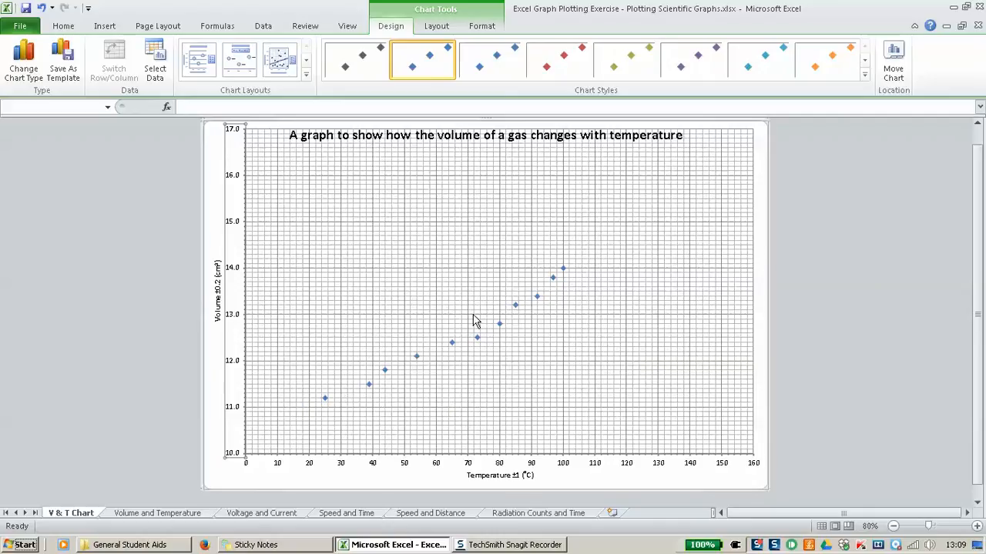
# Step: Zoom the chart to 130% and open the context menu of the plotted data series
pyautogui.scroll(1, 474, 322)
pyautogui.scroll(-1, 474, 323)
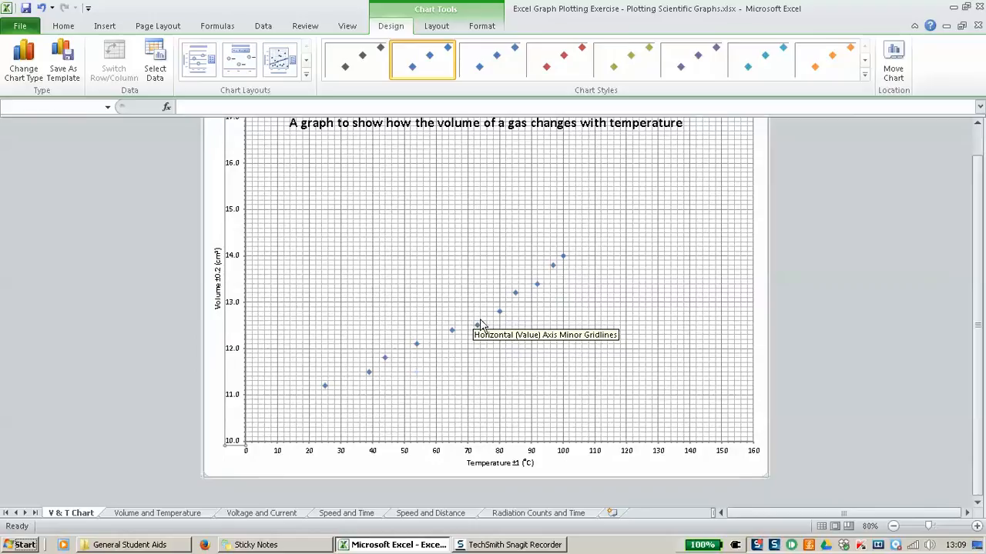
pyautogui.scroll(1, 481, 330)
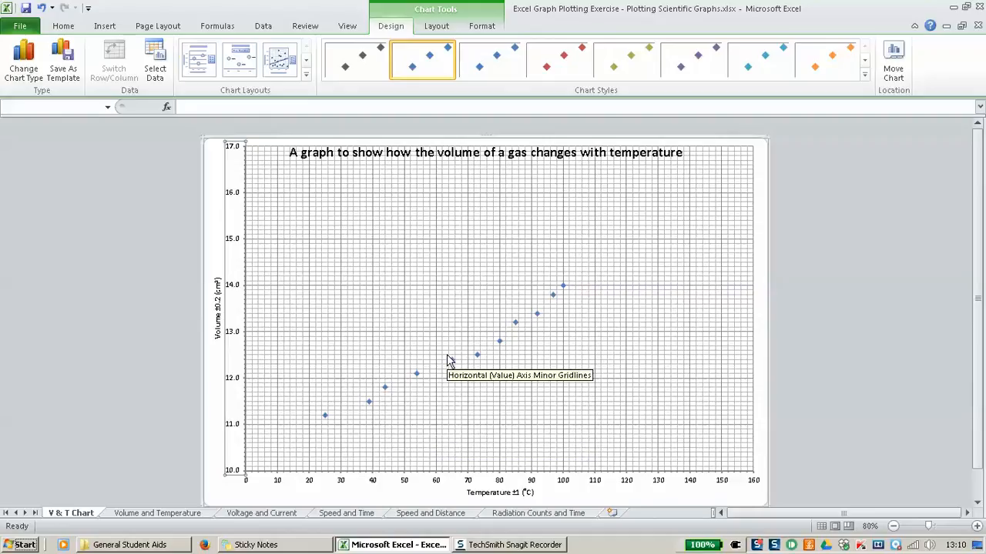
pyautogui.click(976, 526)
pyautogui.click(976, 526)
pyautogui.click(976, 526)
pyautogui.click(976, 526)
pyautogui.click(977, 526)
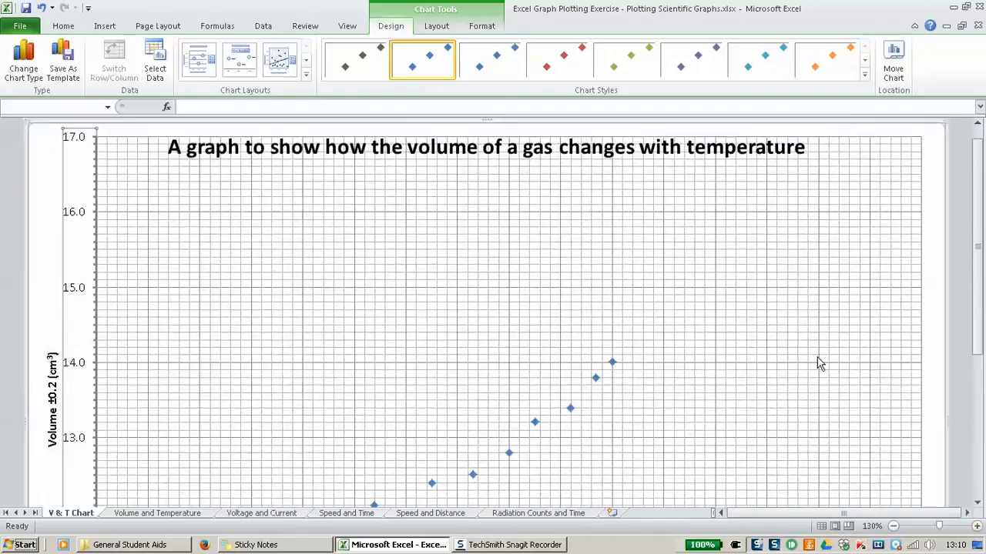
pyautogui.scroll(-2, 814, 350)
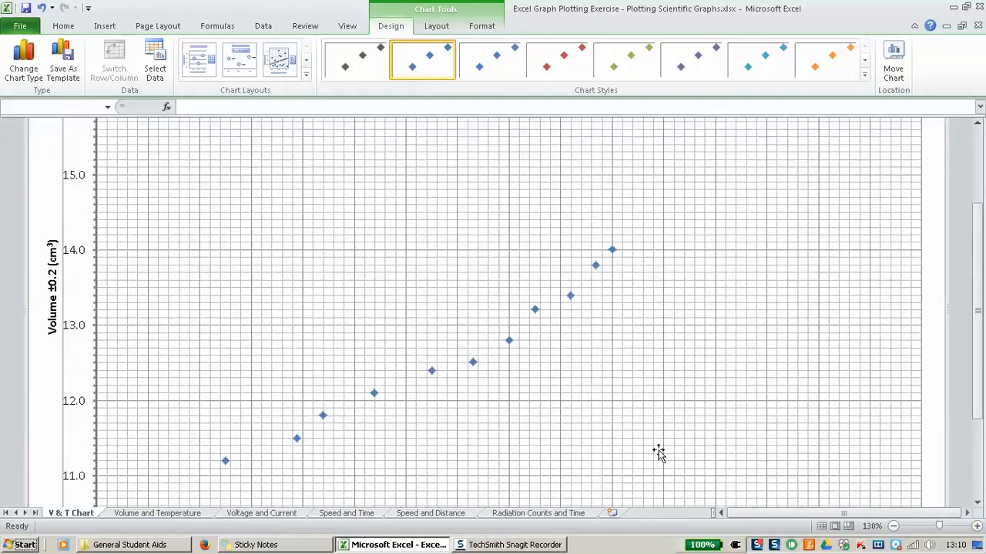
pyautogui.click(612, 252)
pyautogui.rightClick(612, 252)
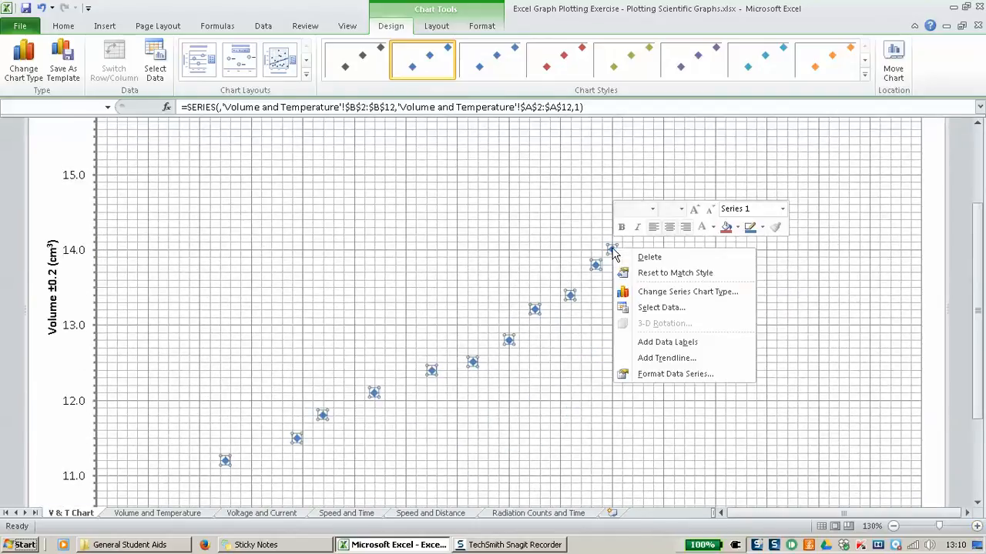
# Step: Change the data markers to the built-in X shape at size 10
pyautogui.click(672, 375)
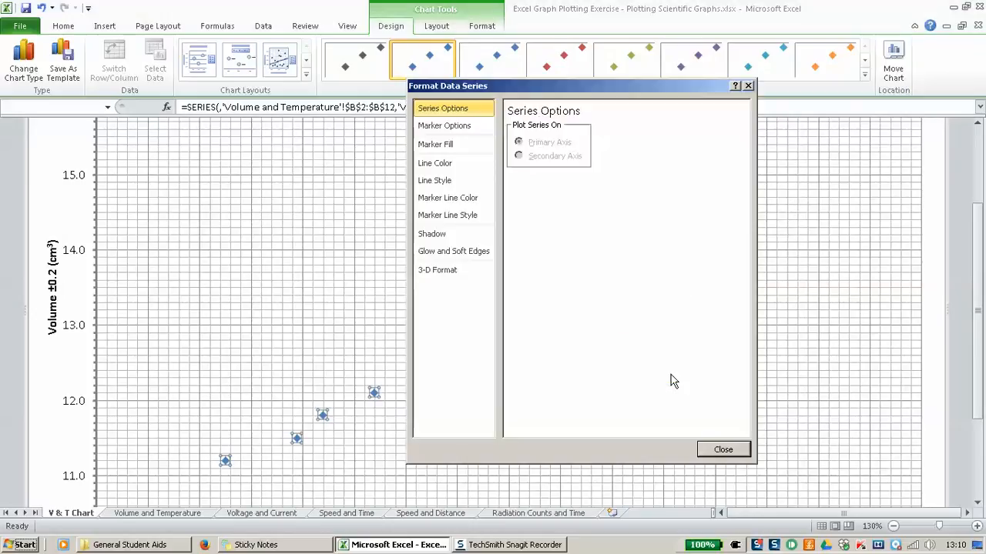
pyautogui.click(462, 130)
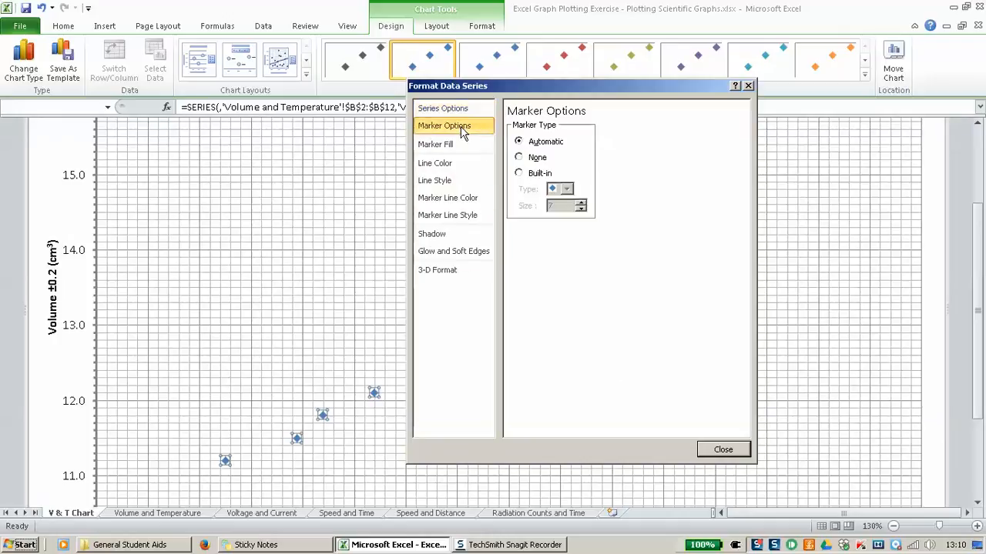
pyautogui.click(549, 174)
pyautogui.click(566, 189)
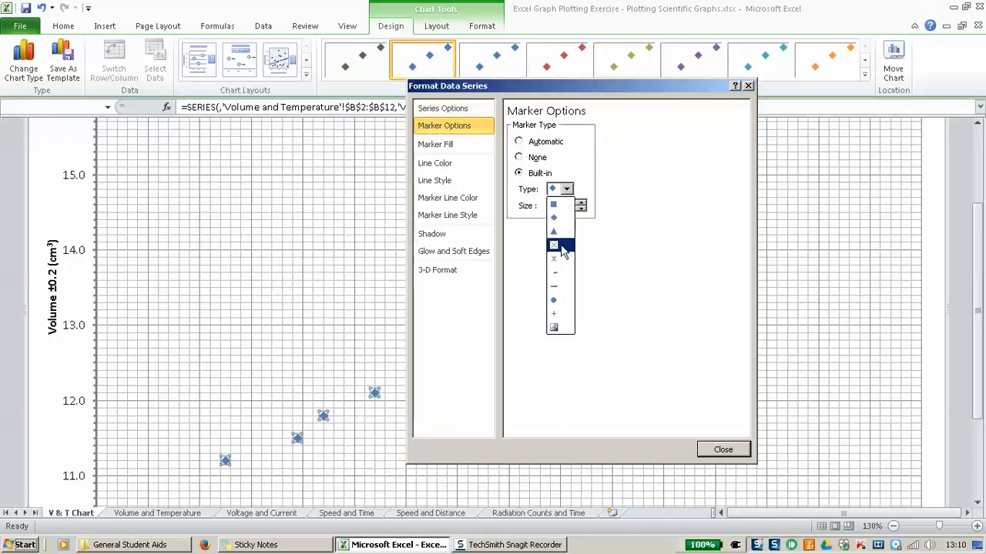
pyautogui.click(561, 246)
pyautogui.click(580, 203)
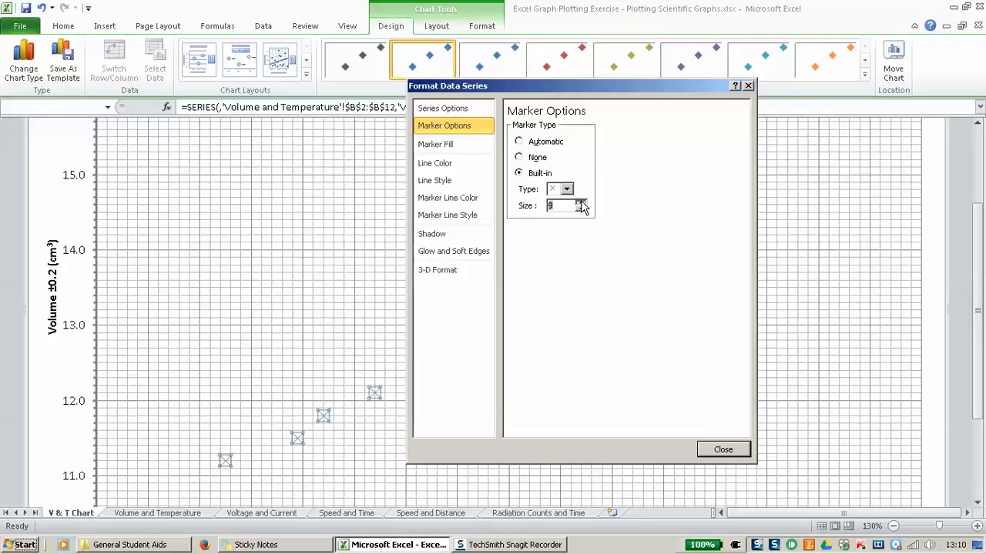
pyautogui.click(580, 203)
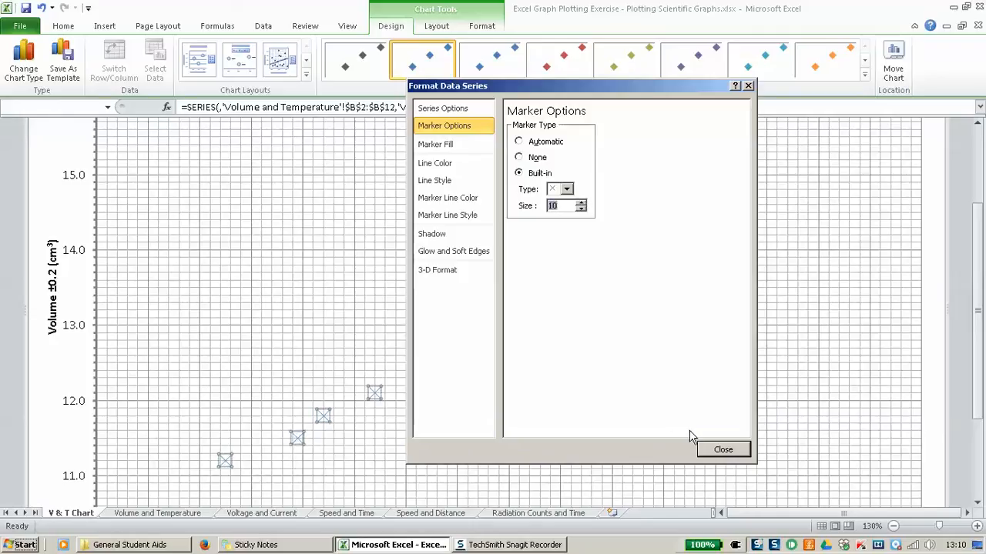
# Step: Set the marker outline width to 1.25 pt and close Format Data Series
pyautogui.click(452, 218)
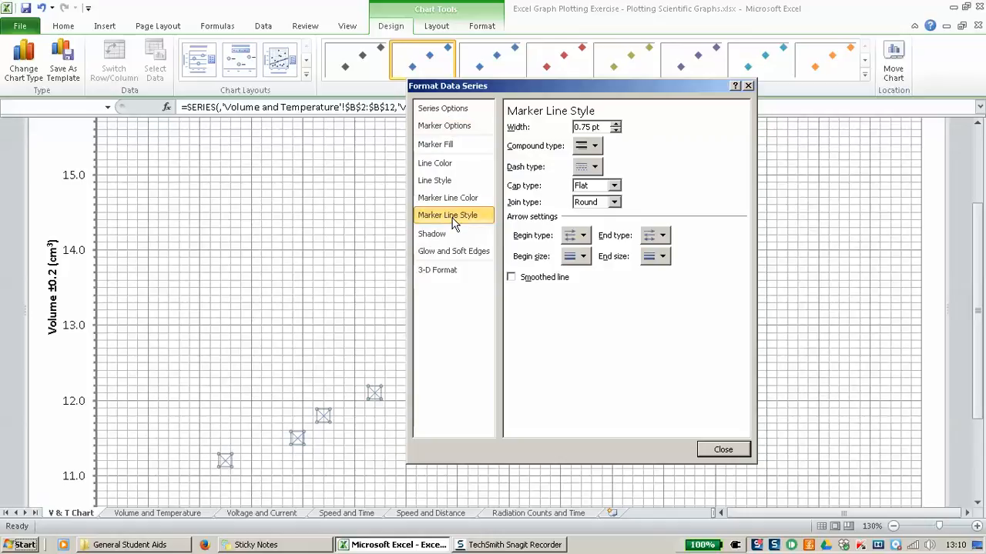
pyautogui.click(616, 124)
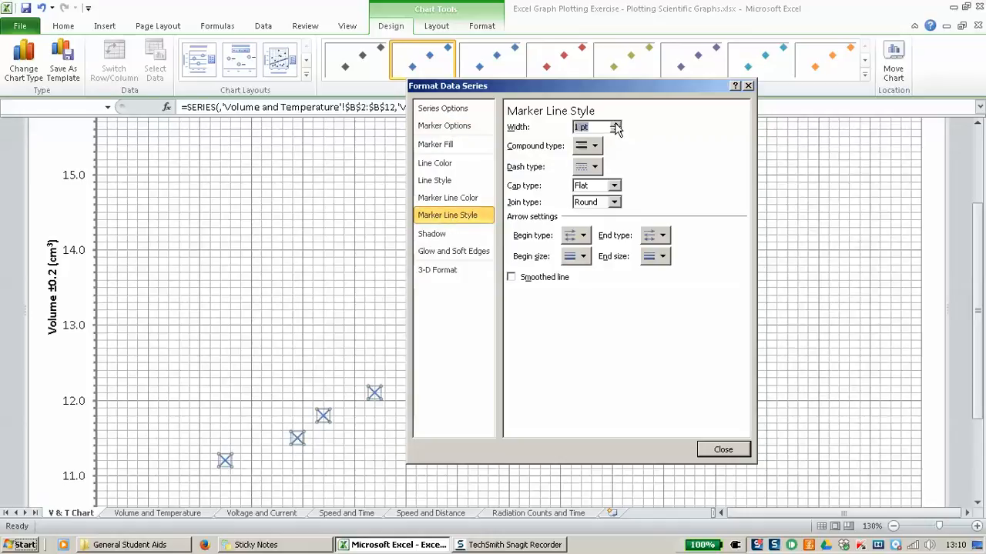
pyautogui.click(616, 124)
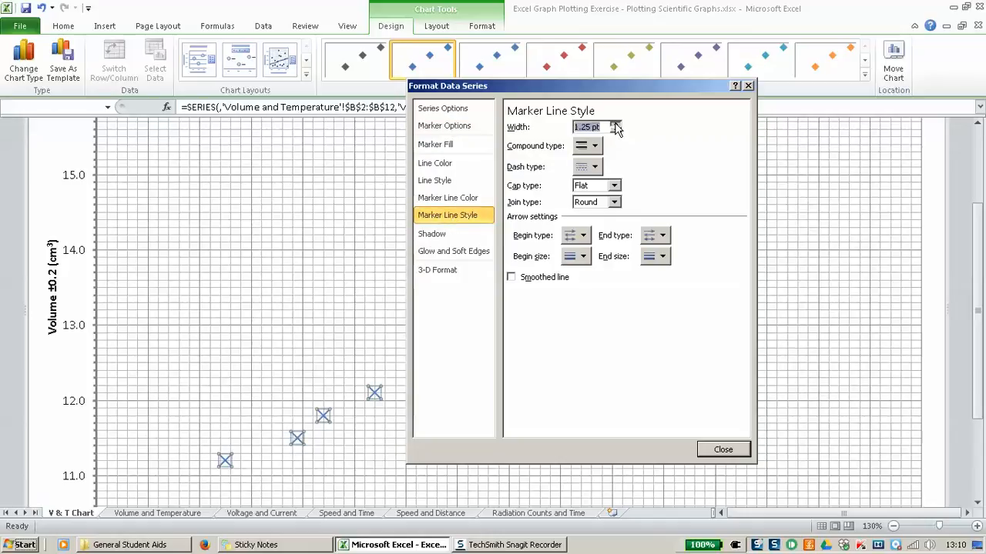
pyautogui.click(722, 451)
pyautogui.scroll(-3, 570, 376)
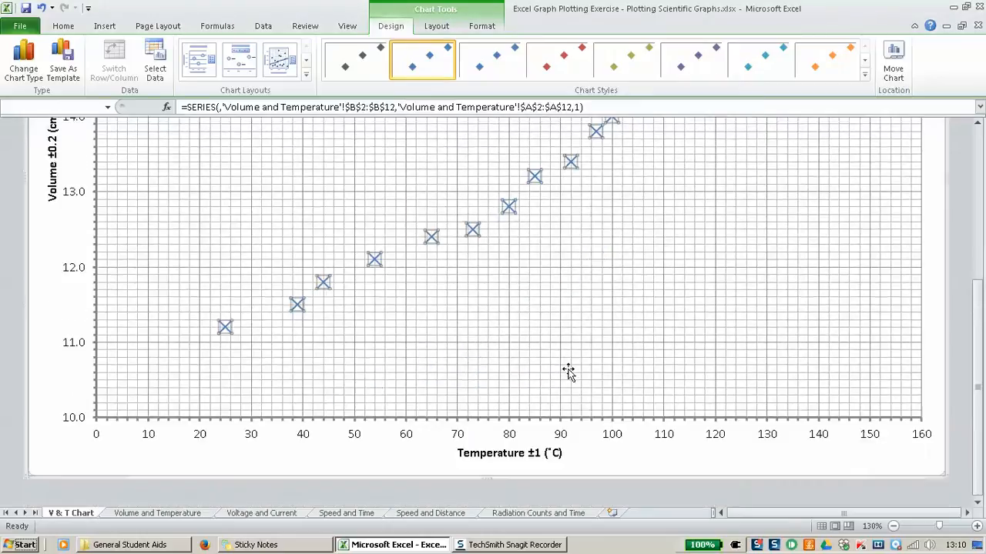
pyautogui.scroll(2, 570, 376)
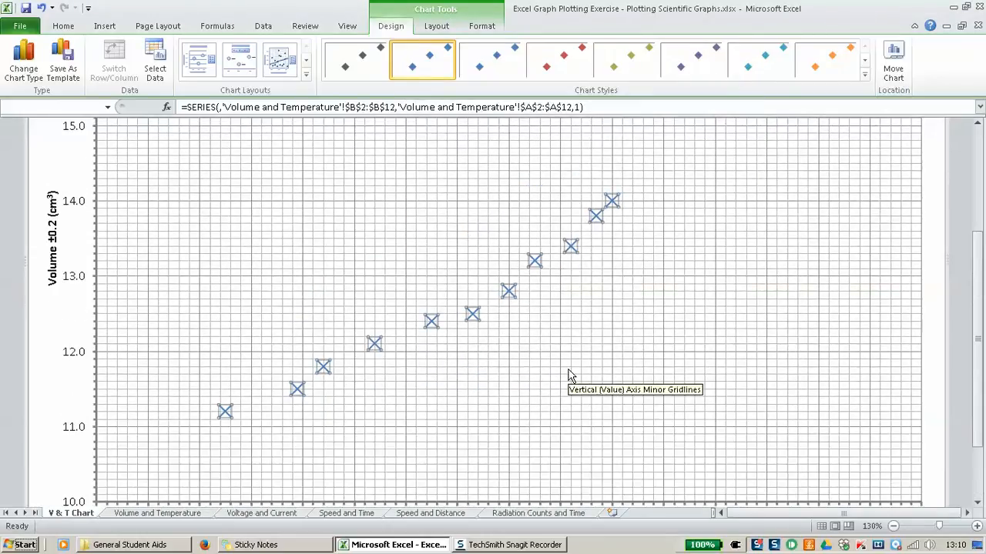
pyautogui.scroll(2, 570, 376)
pyautogui.scroll(-1, 567, 374)
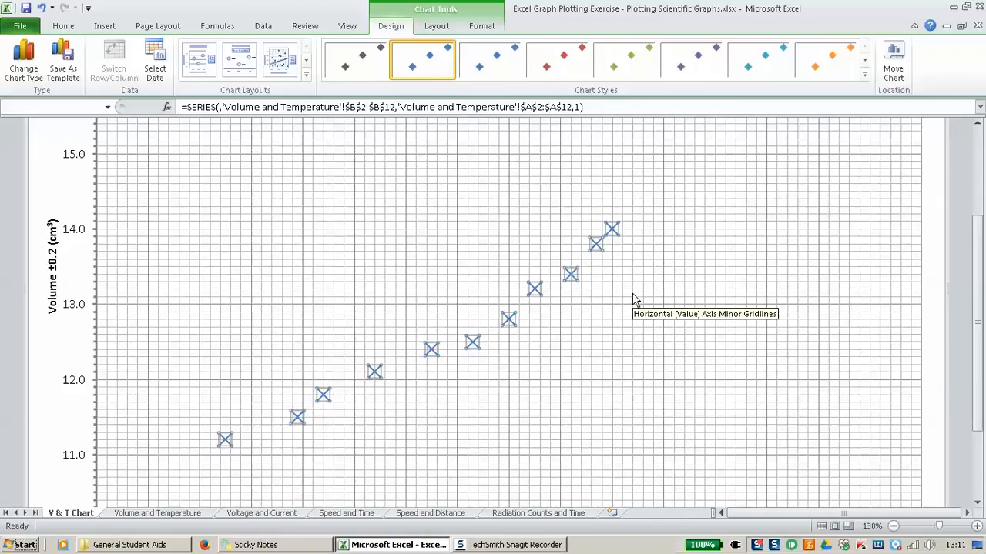
# Step: Add Standard Error bars to Series 1 from Layout > Error Bars
pyautogui.click(423, 28)
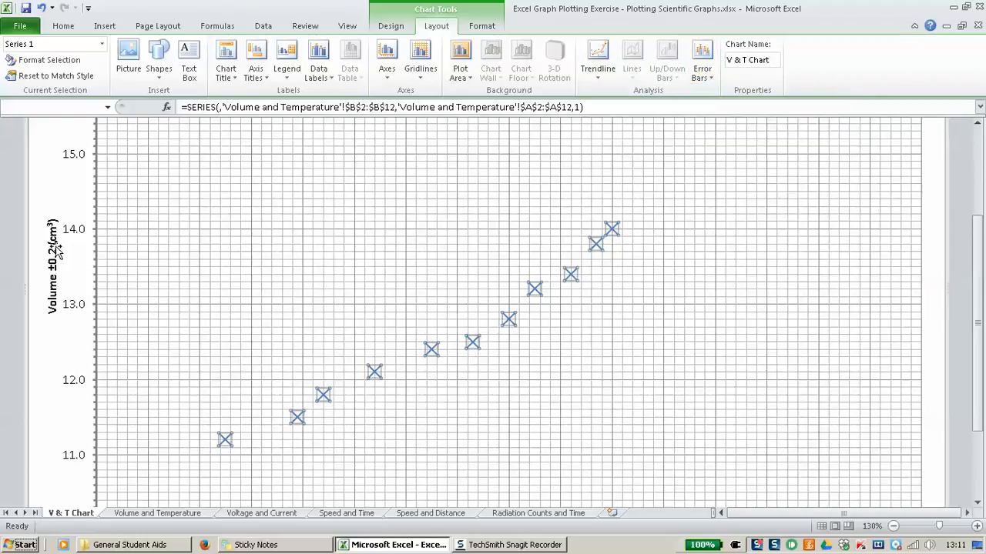
pyautogui.scroll(-3, 335, 303)
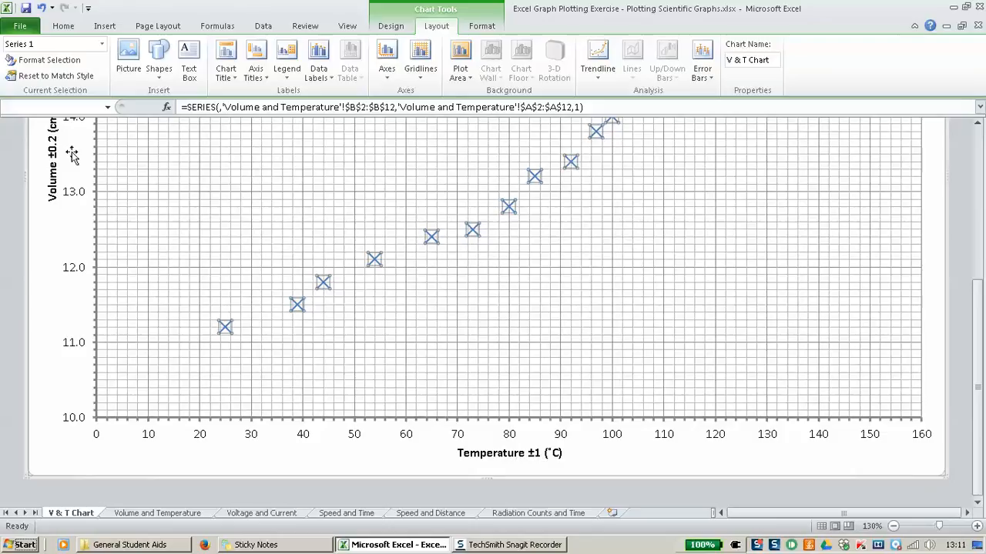
pyautogui.scroll(3, 569, 300)
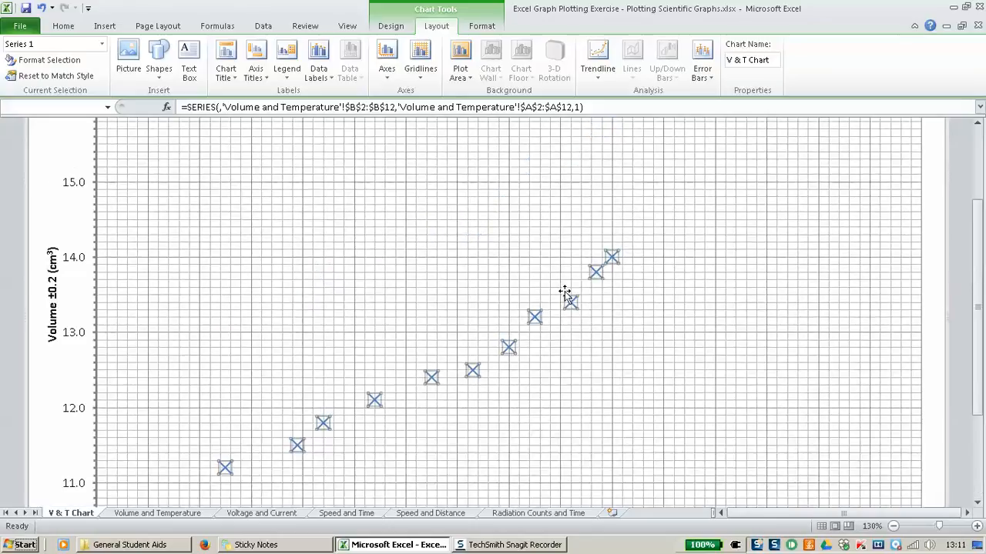
pyautogui.scroll(1, 569, 302)
pyautogui.scroll(-2, 566, 302)
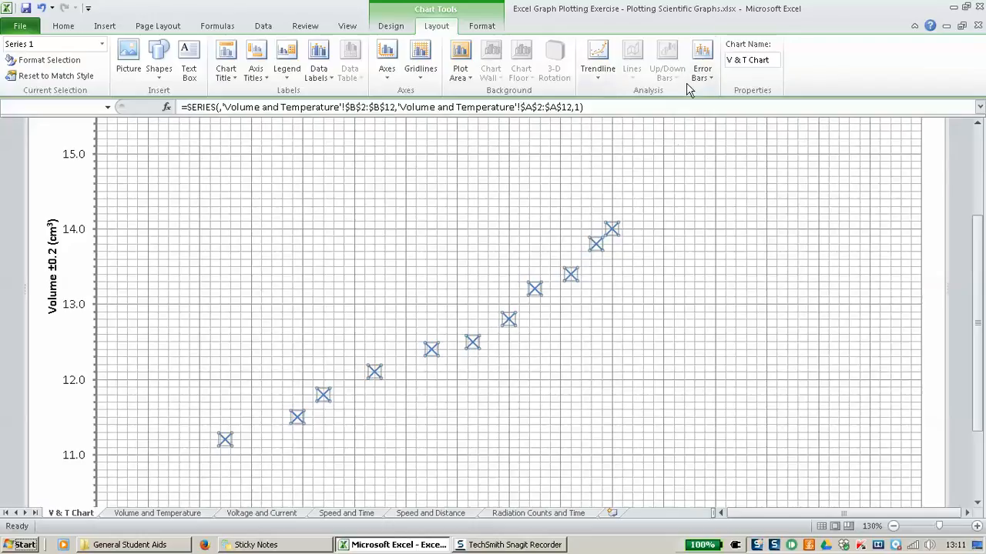
pyautogui.click(705, 65)
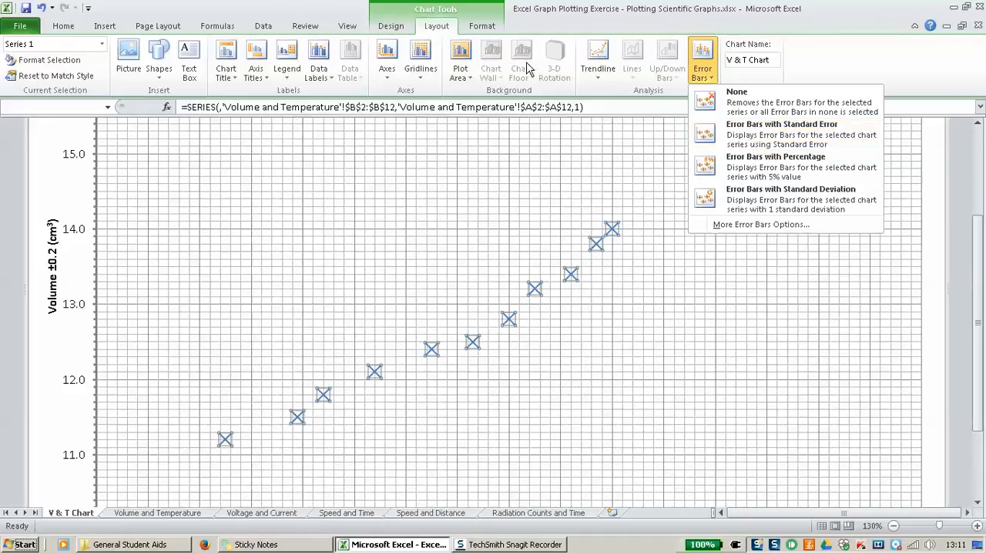
pyautogui.click(793, 143)
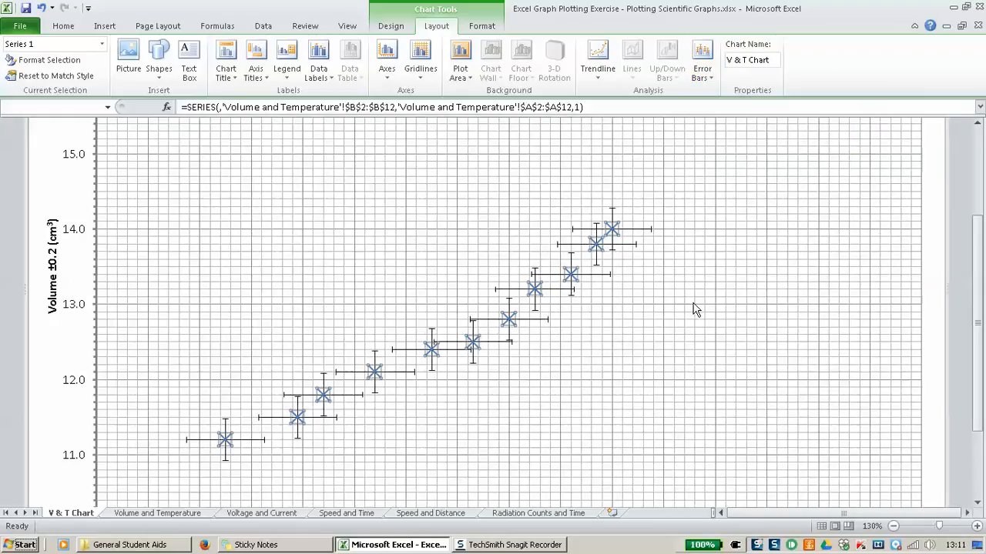
pyautogui.scroll(-2, 695, 308)
pyautogui.scroll(1, 642, 277)
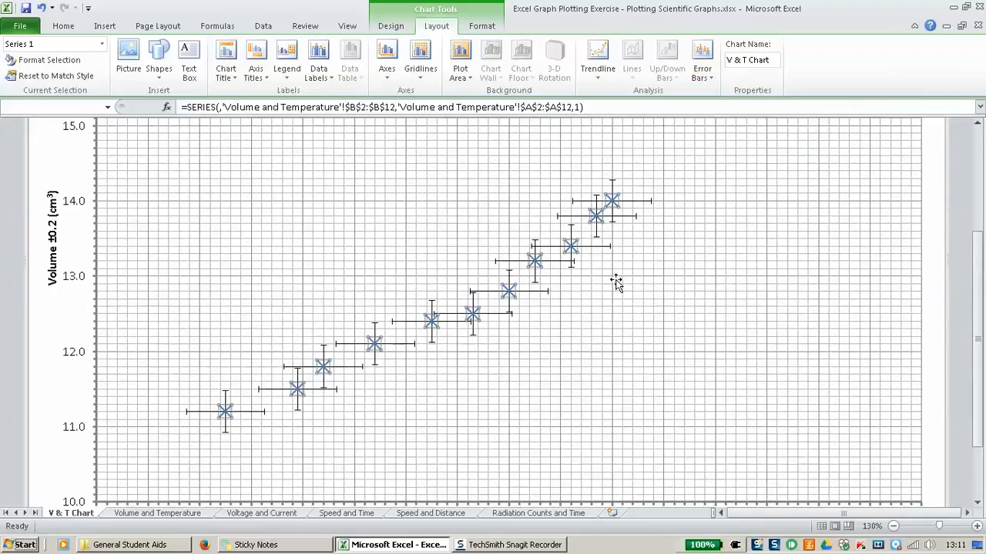
pyautogui.click(251, 412)
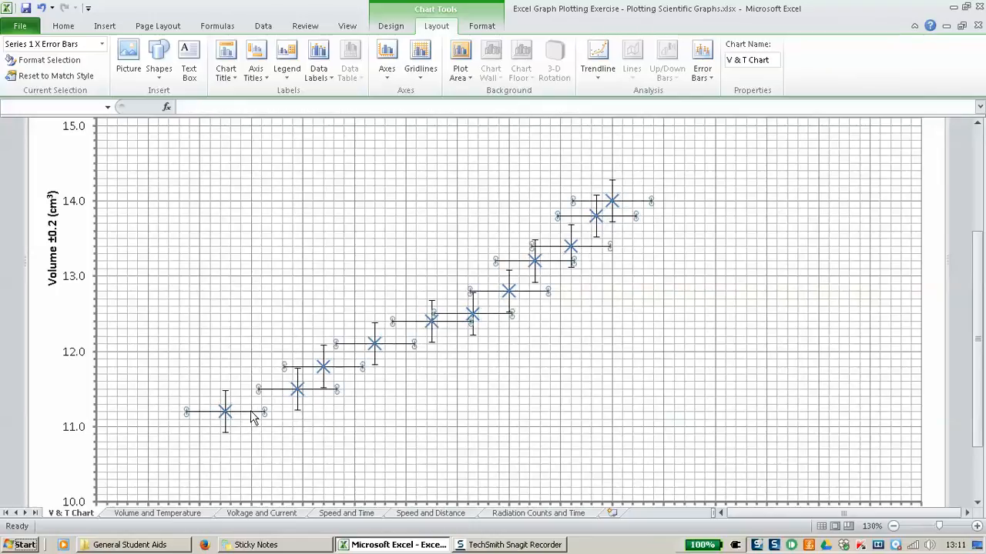
# Step: Set the horizontal temperature error bars to a fixed value of 1
pyautogui.rightClick(252, 414)
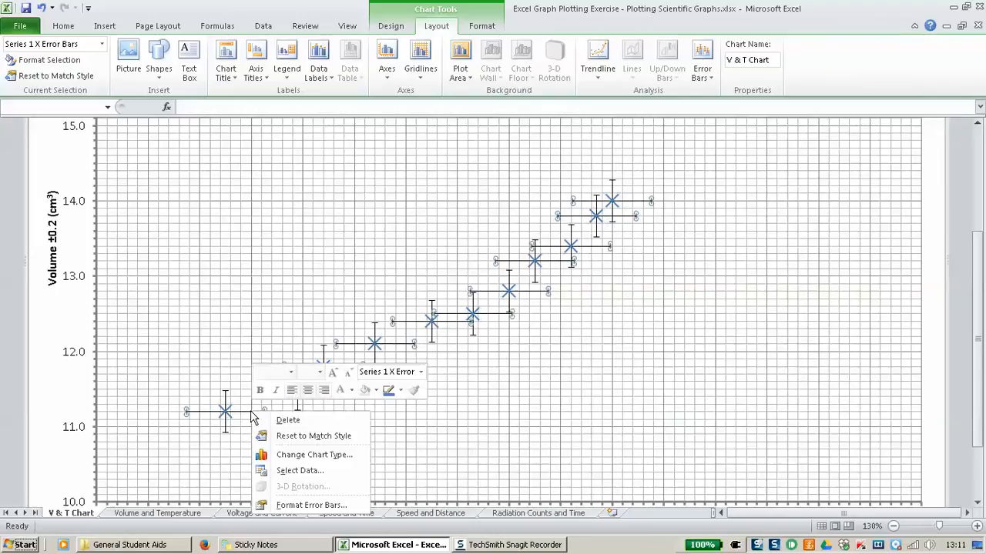
pyautogui.click(310, 505)
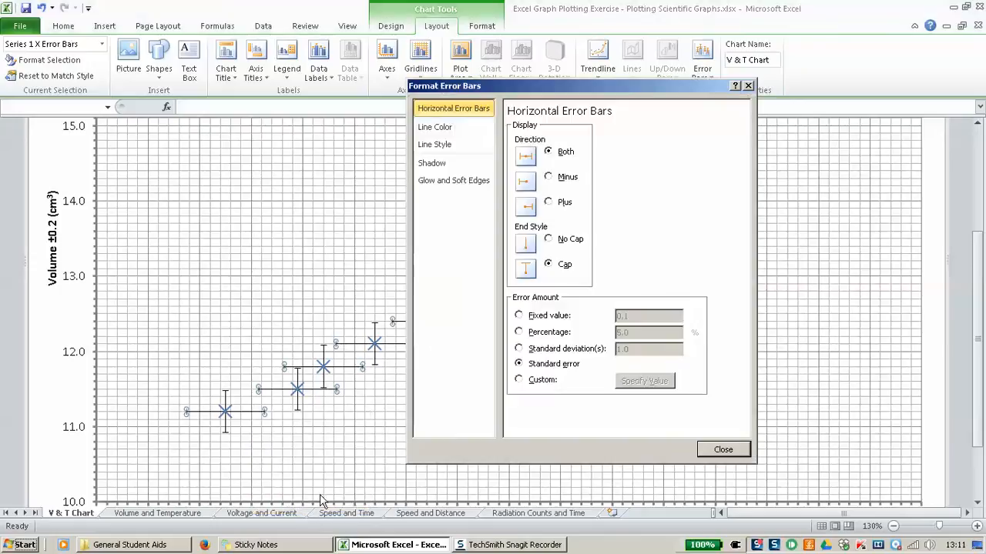
pyautogui.click(546, 321)
pyautogui.moveTo(630, 316); pyautogui.dragTo(594, 322)
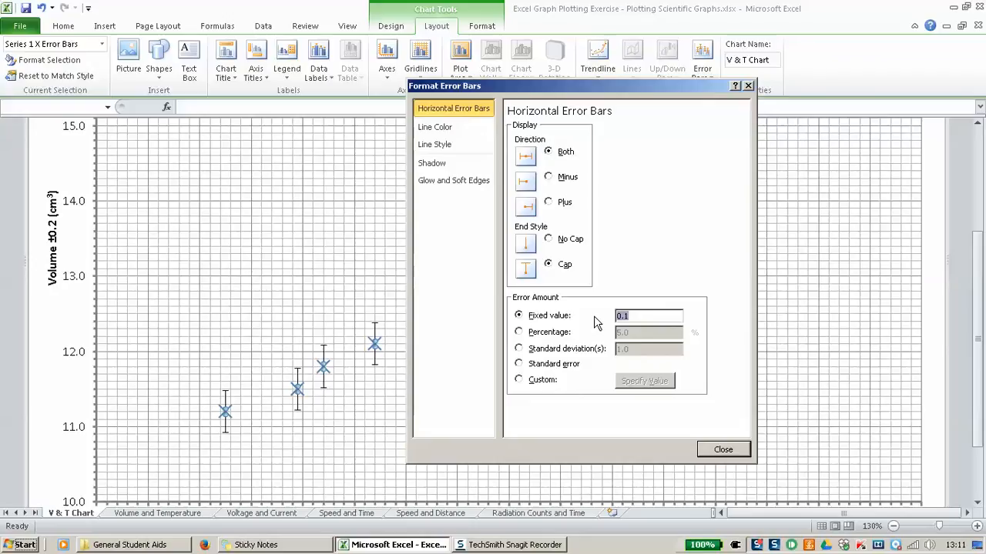
pyautogui.write('1')
pyautogui.click(722, 450)
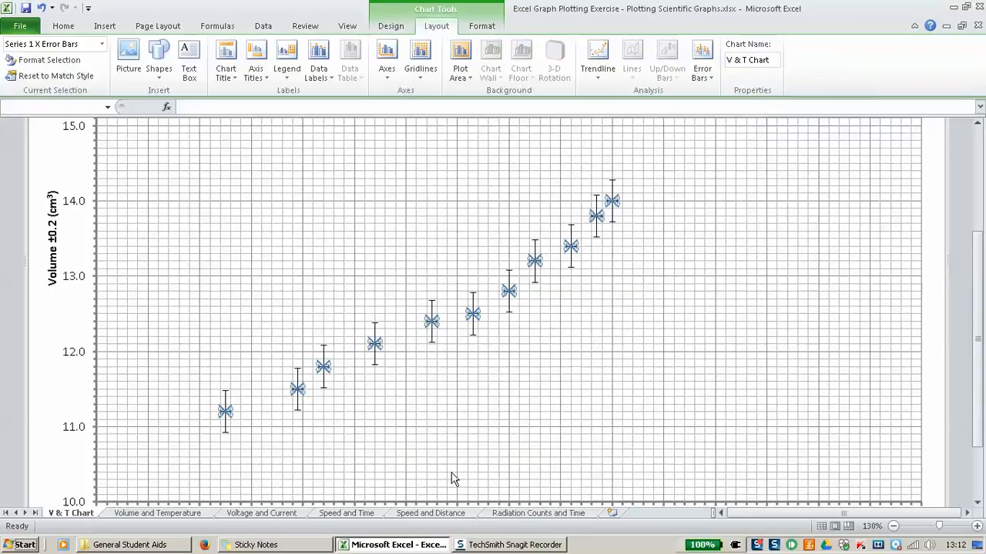
# Step: Set the vertical volume error bars to a fixed value of 0.2
pyautogui.click(375, 356)
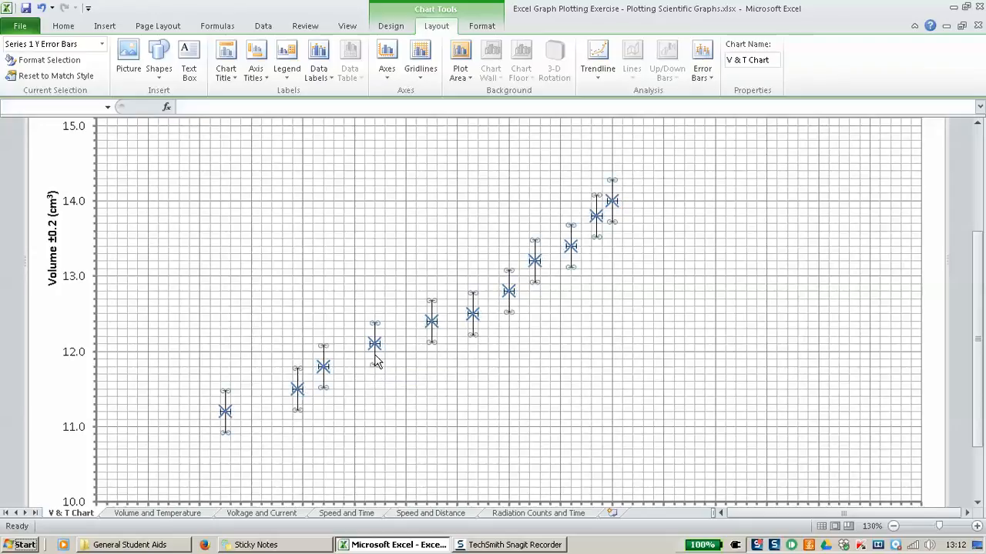
pyautogui.rightClick(376, 361)
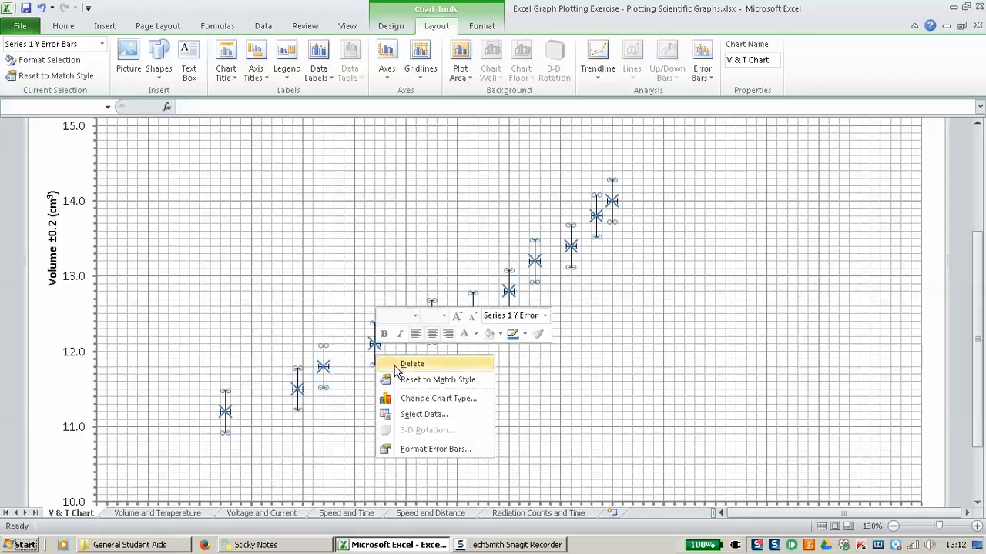
pyautogui.click(429, 452)
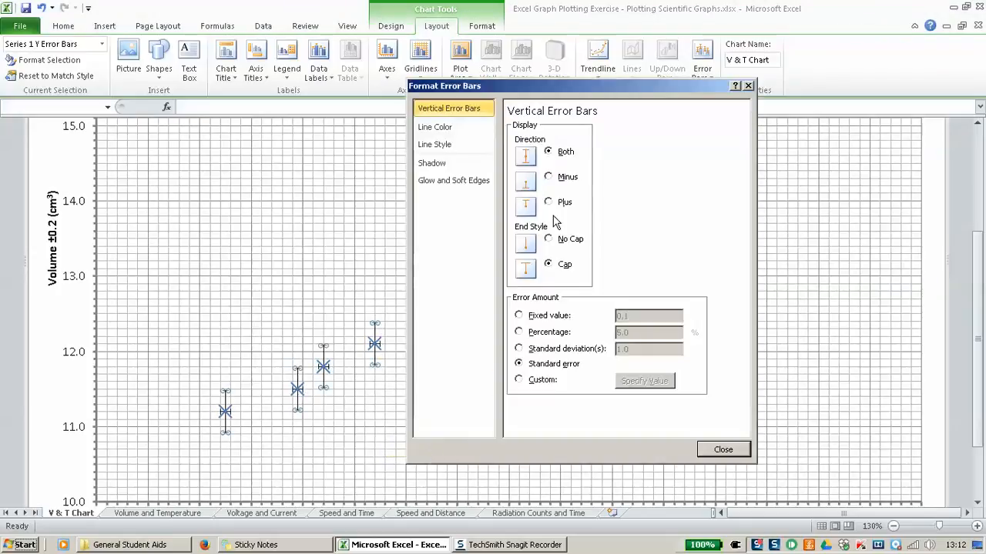
pyautogui.click(552, 318)
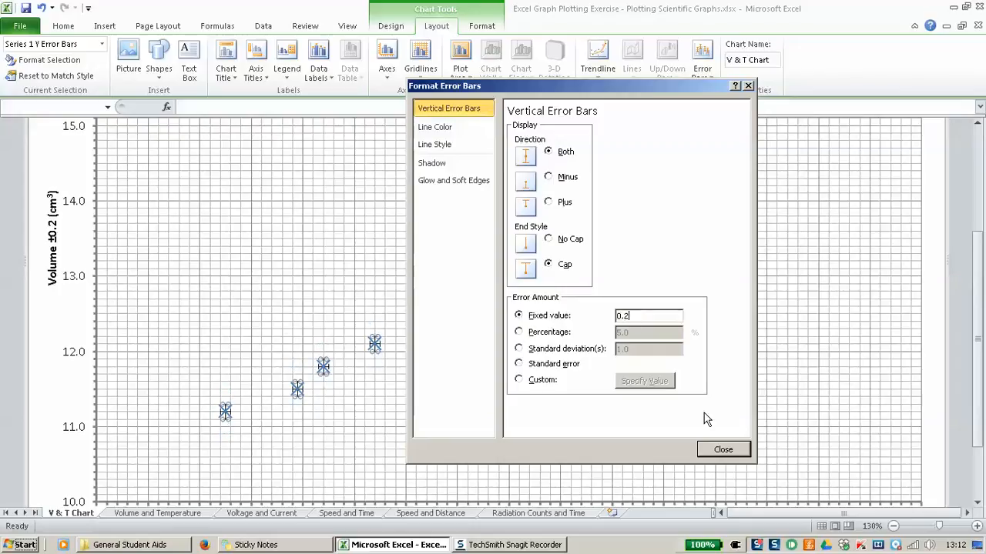
pyautogui.click(716, 450)
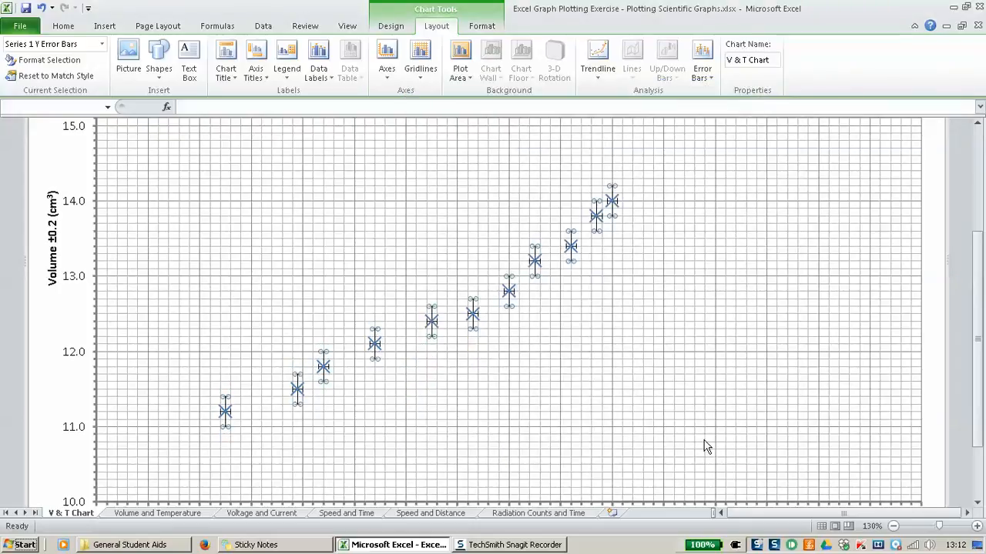
pyautogui.click(478, 372)
pyautogui.scroll(3, 539, 374)
pyautogui.scroll(-2, 531, 377)
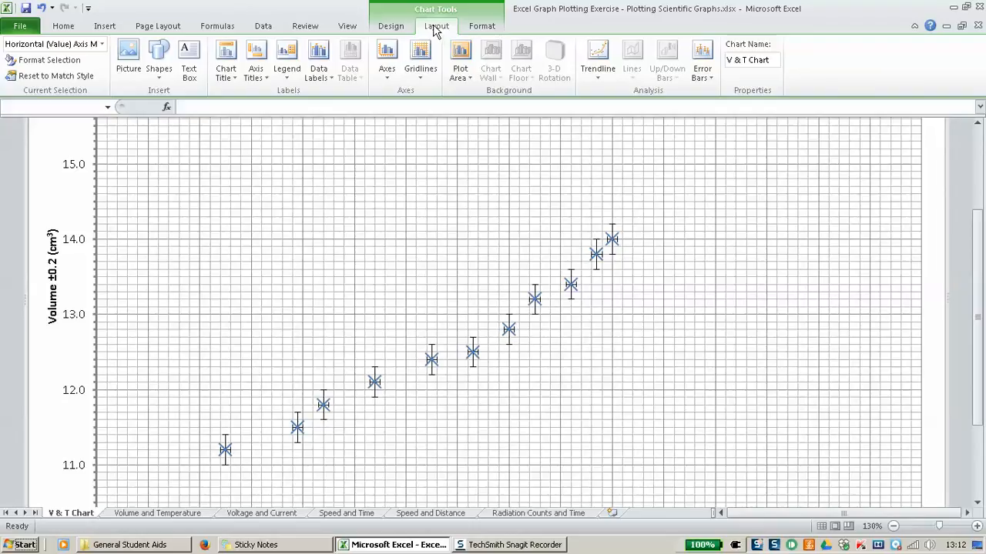
# Step: Draw a straight line diagonally through the plotted data points
pyautogui.click(160, 67)
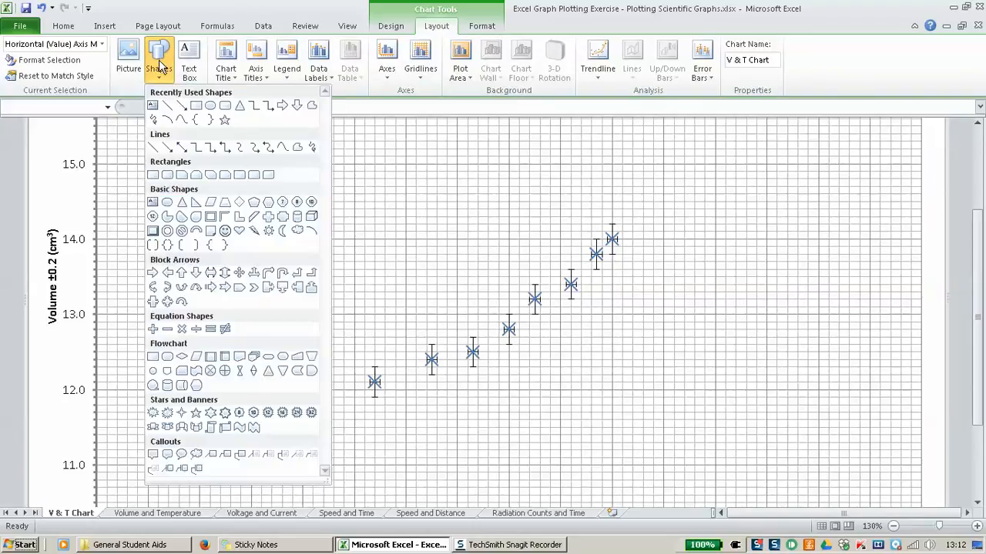
pyautogui.click(167, 105)
pyautogui.scroll(-2, 197, 202)
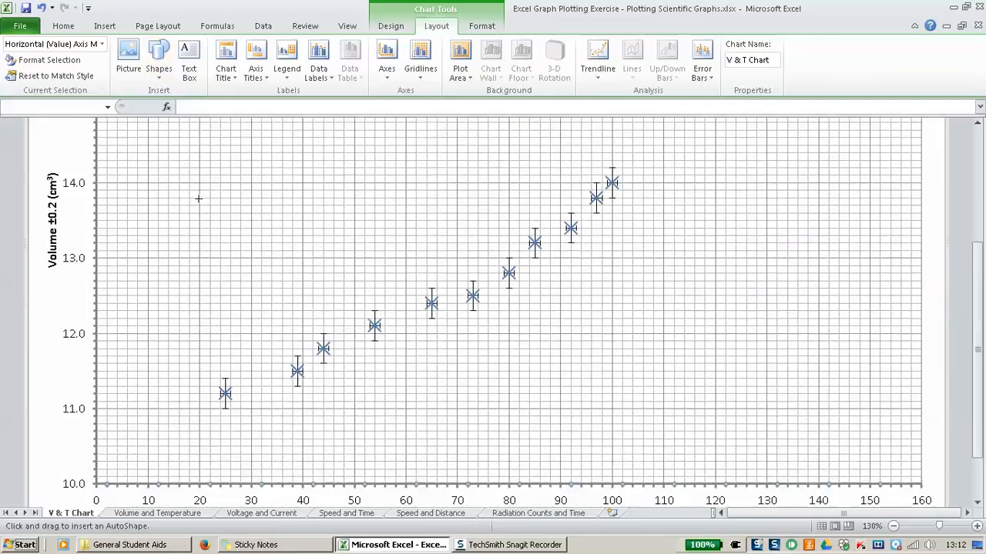
pyautogui.moveTo(118, 374); pyautogui.dragTo(669, 129)
pyautogui.scroll(3, 719, 264)
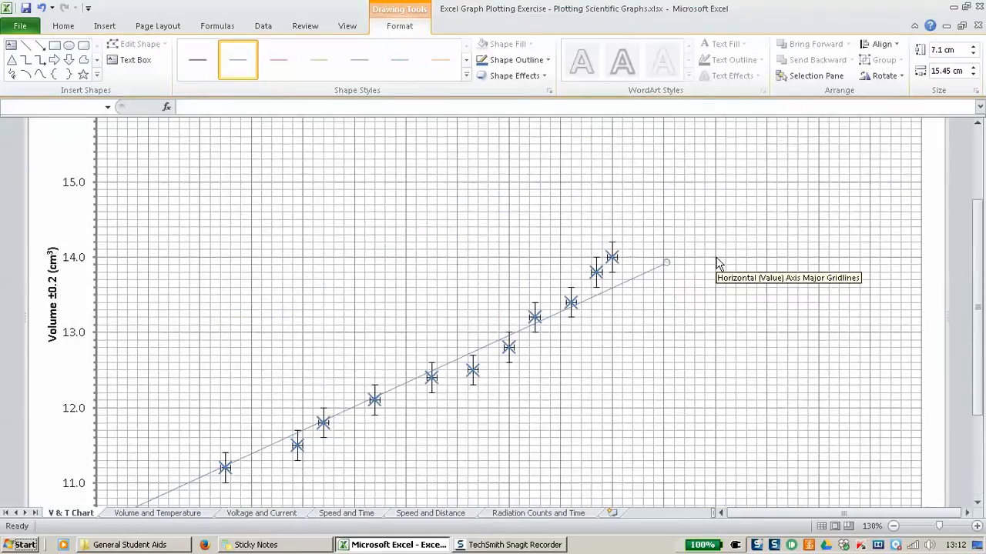
# Step: Zoom out and stretch the line from about 10.1 at 0 °C to near 156 °C
pyautogui.click(893, 526)
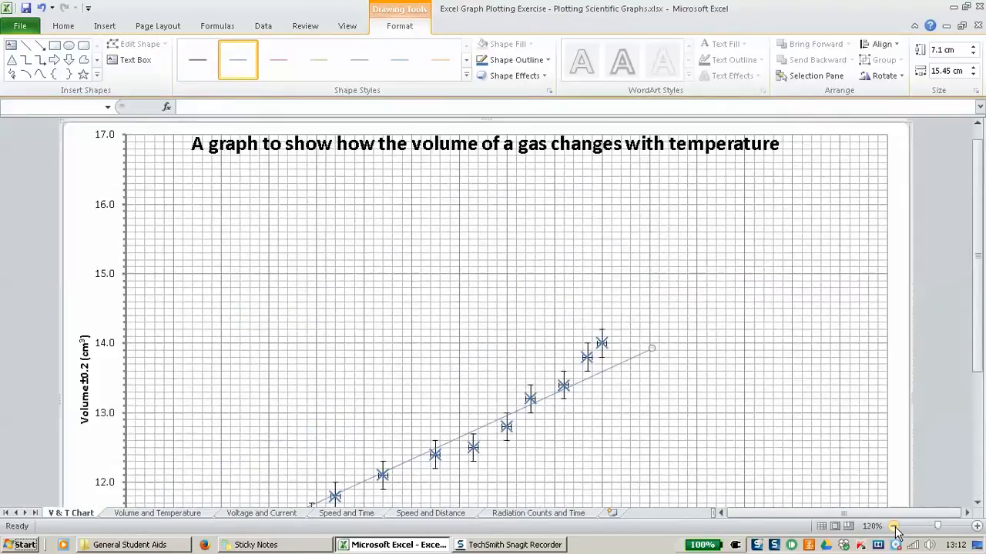
pyautogui.click(893, 526)
pyautogui.click(893, 526)
pyautogui.scroll(-2, 796, 394)
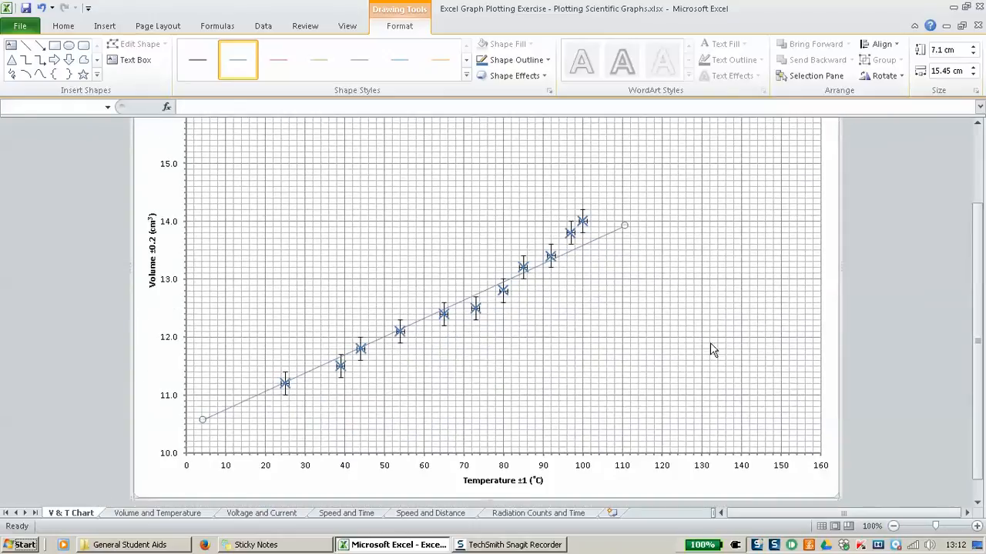
pyautogui.moveTo(623, 224); pyautogui.dragTo(746, 133)
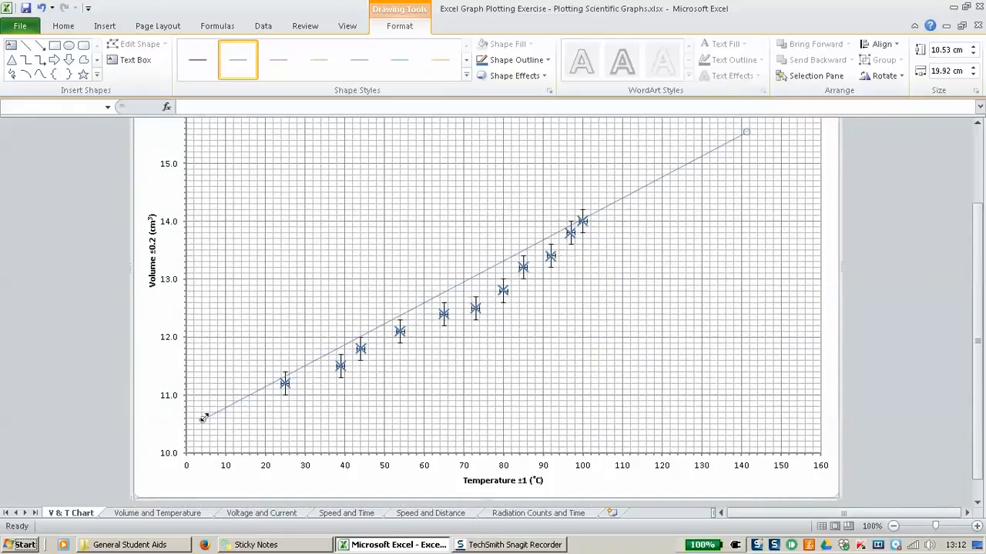
pyautogui.moveTo(203, 418); pyautogui.dragTo(175, 446)
pyautogui.scroll(3, 669, 390)
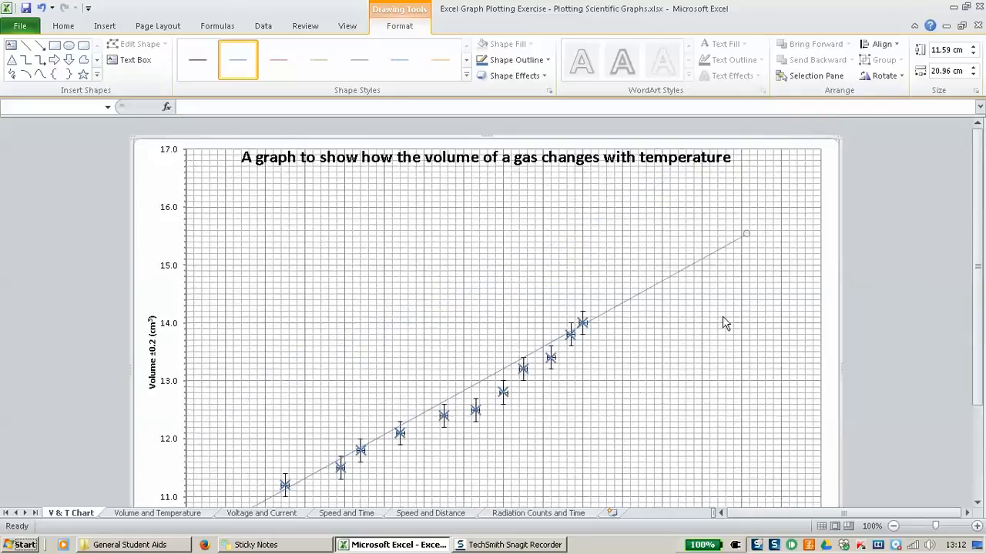
pyautogui.moveTo(748, 234); pyautogui.dragTo(804, 199)
pyautogui.scroll(-3, 734, 333)
pyautogui.scroll(3, 761, 352)
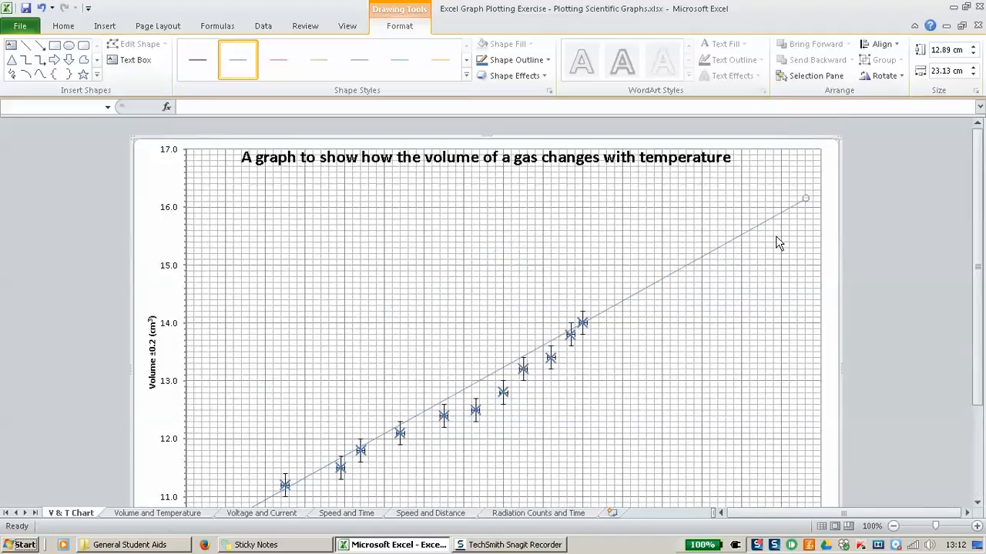
pyautogui.scroll(-2, 719, 311)
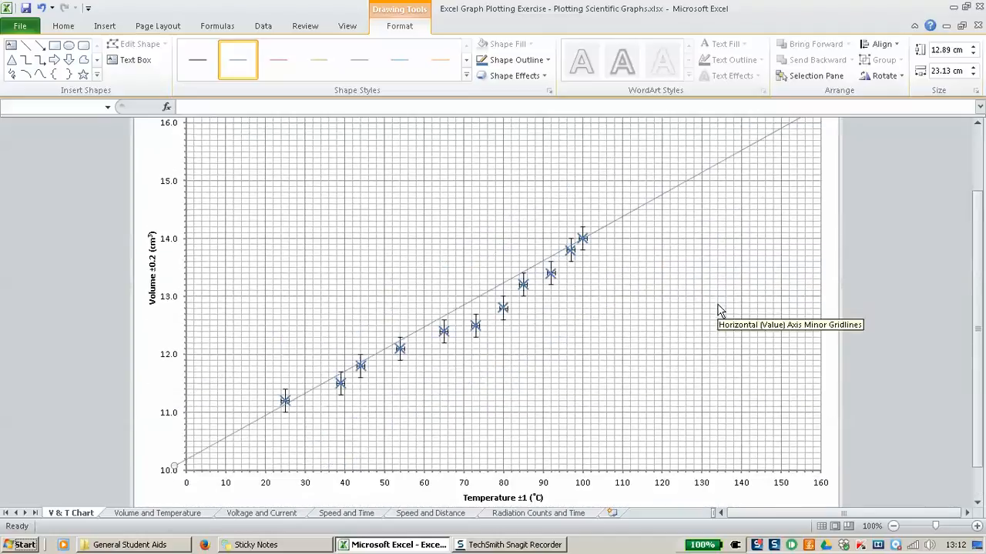
pyautogui.scroll(-1, 612, 320)
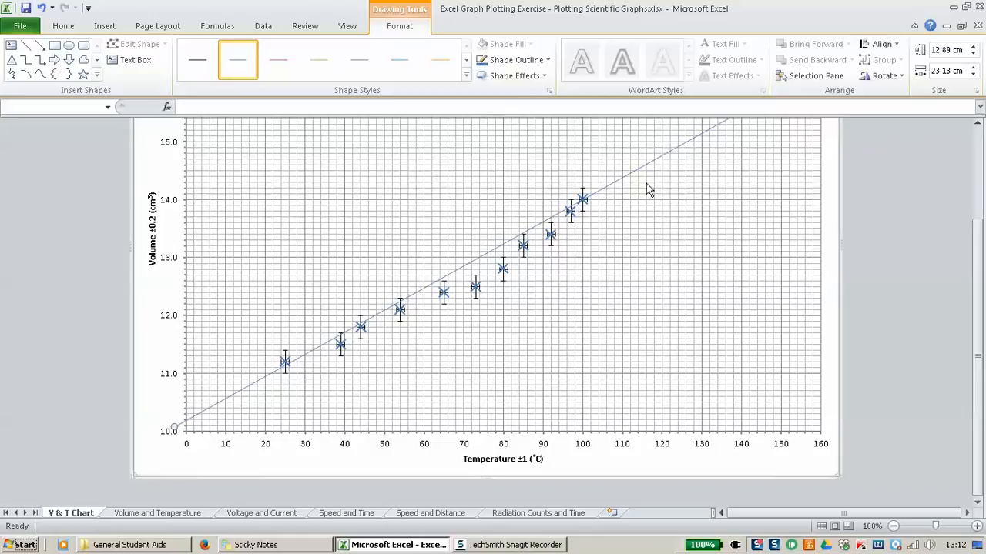
pyautogui.scroll(1, 646, 238)
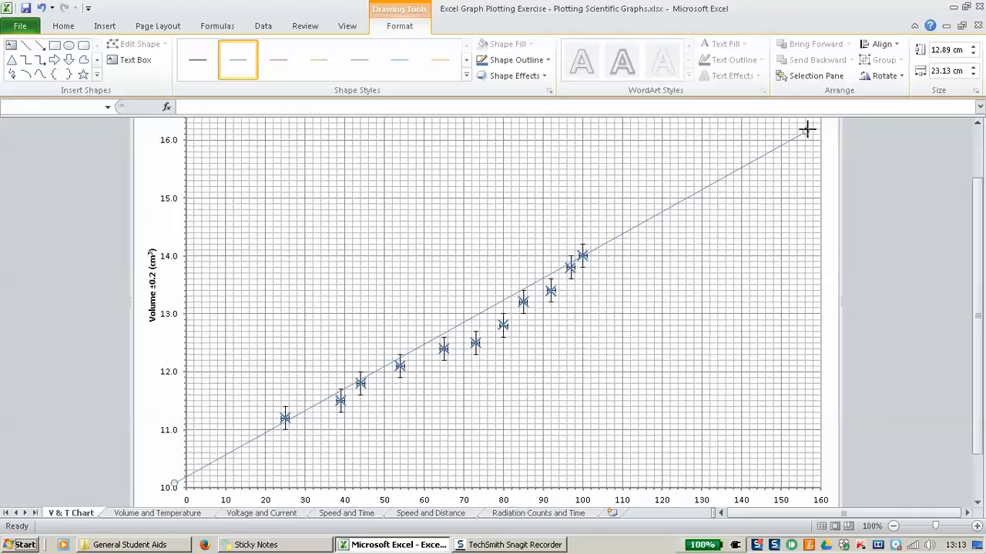
# Step: Fine-tune the line's ends: about 10.1 cm³ at 0 °C, roughly 15.9 cm³ near 158 °C
pyautogui.moveTo(807, 129); pyautogui.dragTo(812, 143)
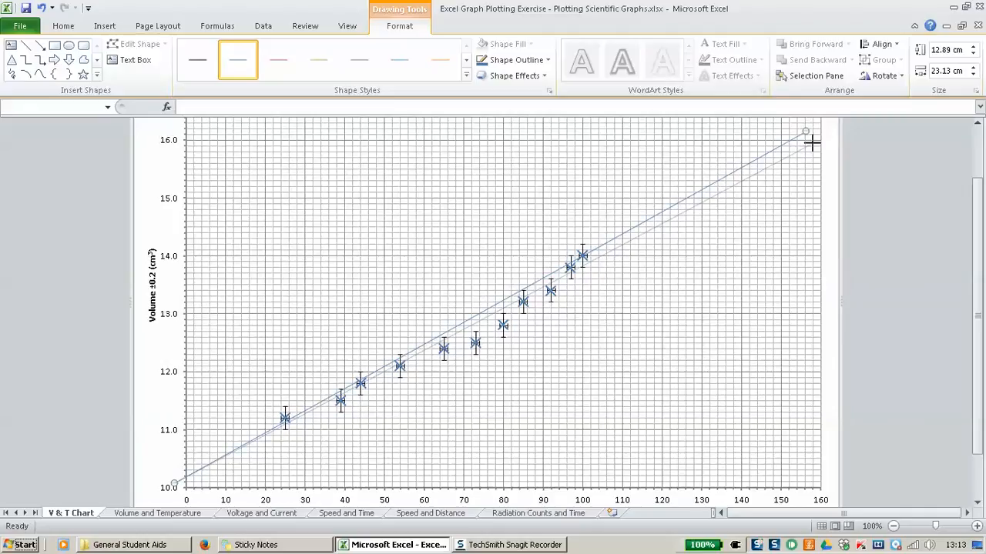
pyautogui.moveTo(812, 143); pyautogui.dragTo(811, 146)
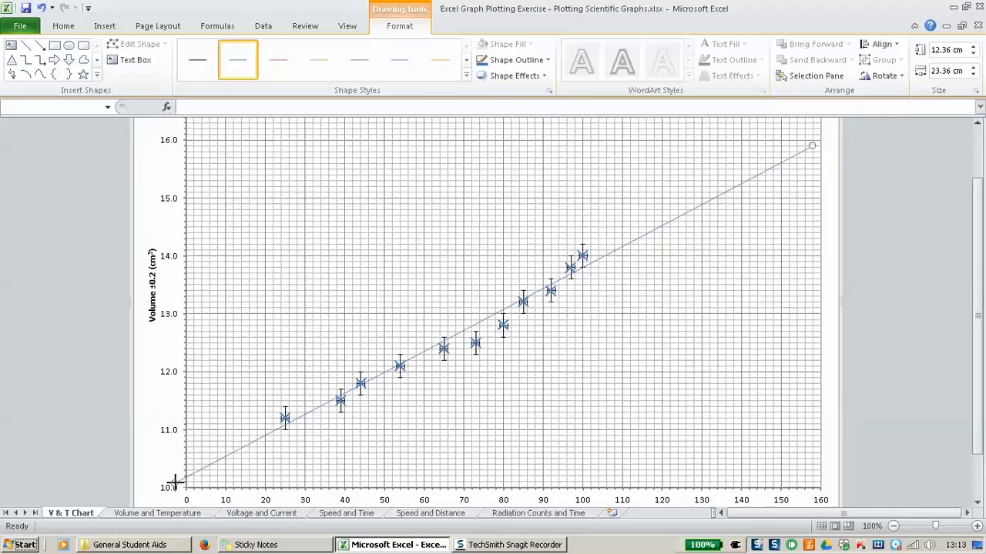
pyautogui.moveTo(175, 484); pyautogui.dragTo(176, 484)
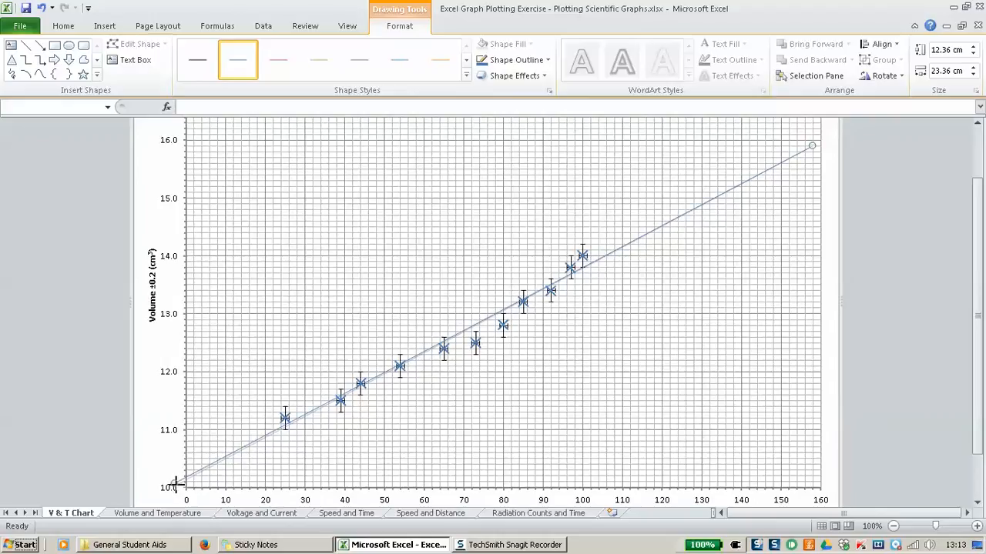
pyautogui.moveTo(175, 483); pyautogui.dragTo(174, 486)
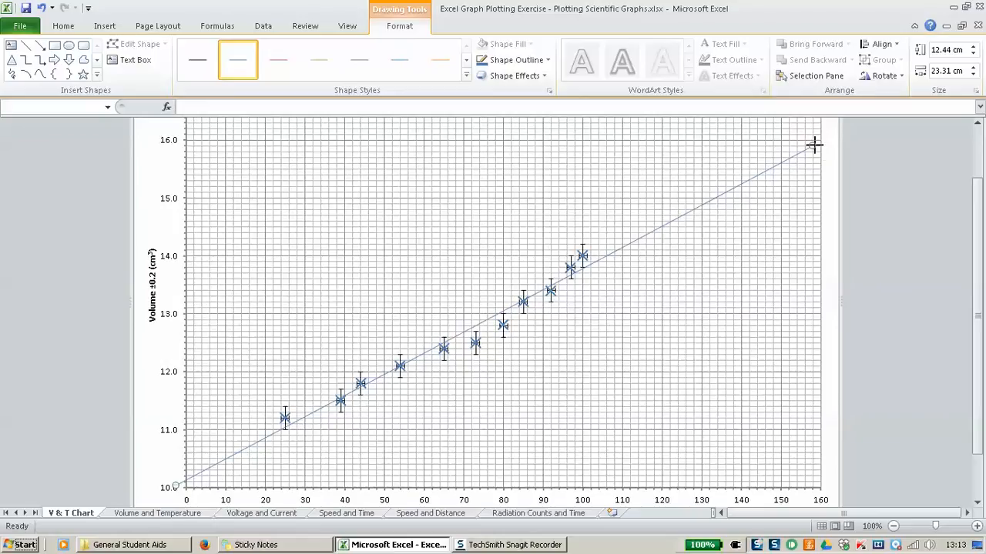
pyautogui.moveTo(814, 143); pyautogui.dragTo(813, 141)
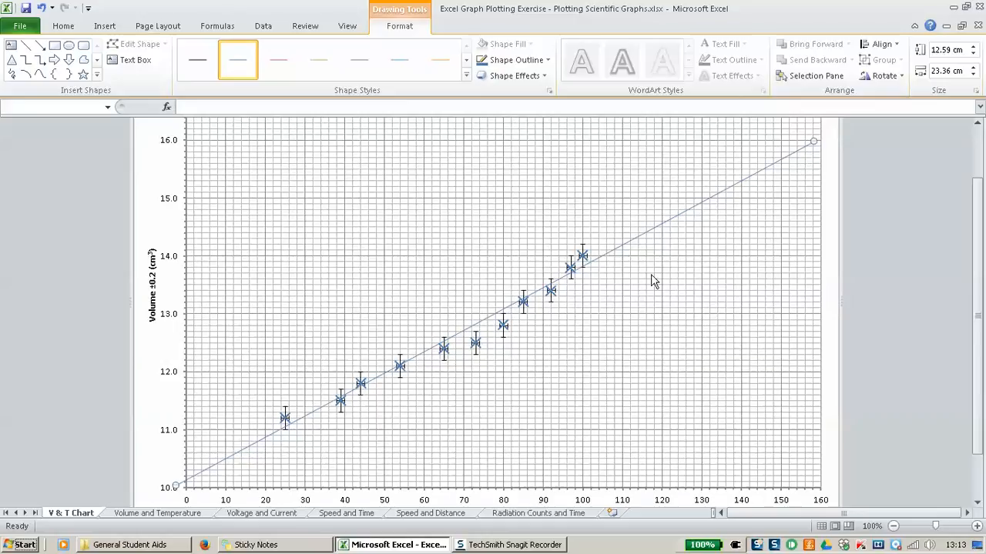
pyautogui.moveTo(812, 141); pyautogui.dragTo(814, 145)
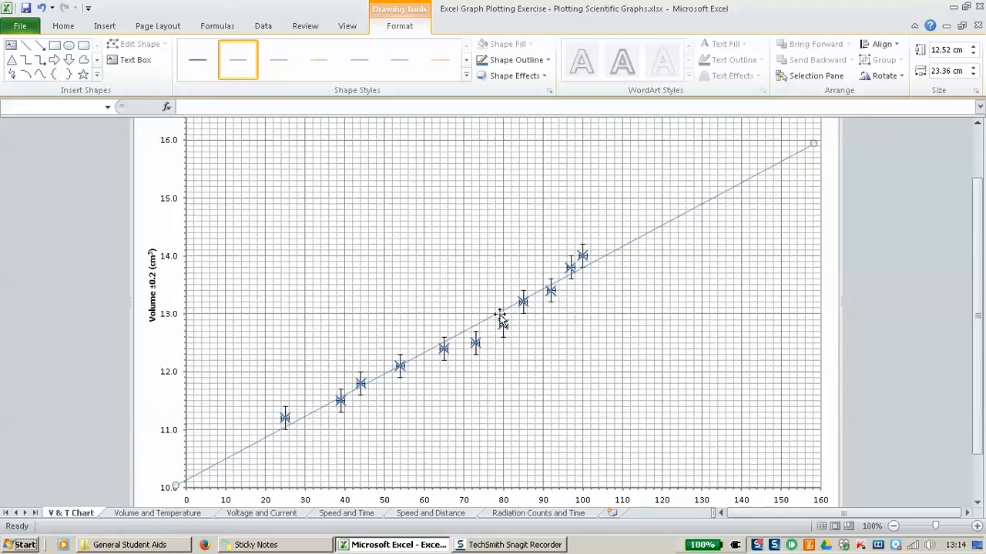
pyautogui.moveTo(502, 325)
# Step: Draw an unfilled circle and place it around the anomalous point near 73 °C
pyautogui.click(68, 48)
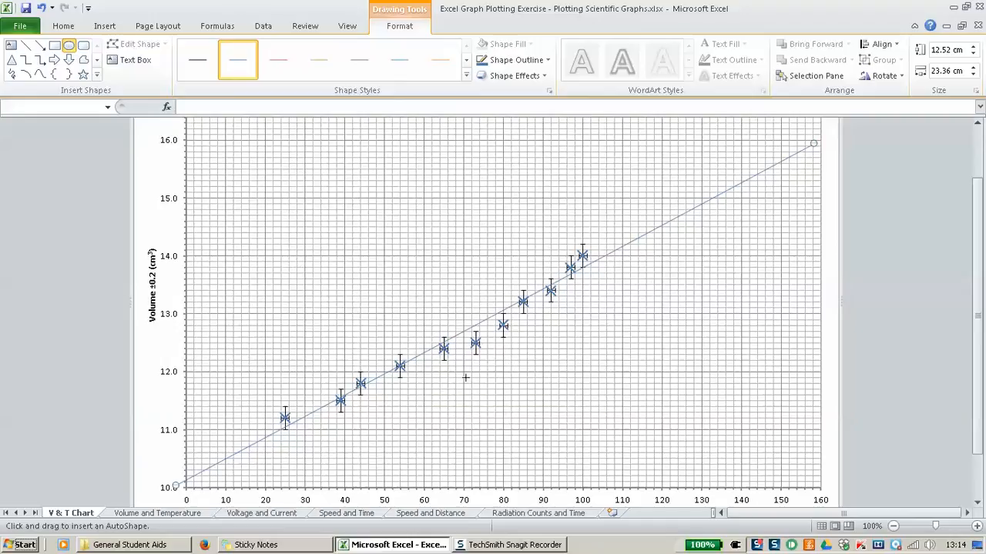
pyautogui.moveTo(465, 377); pyautogui.dragTo(501, 406)
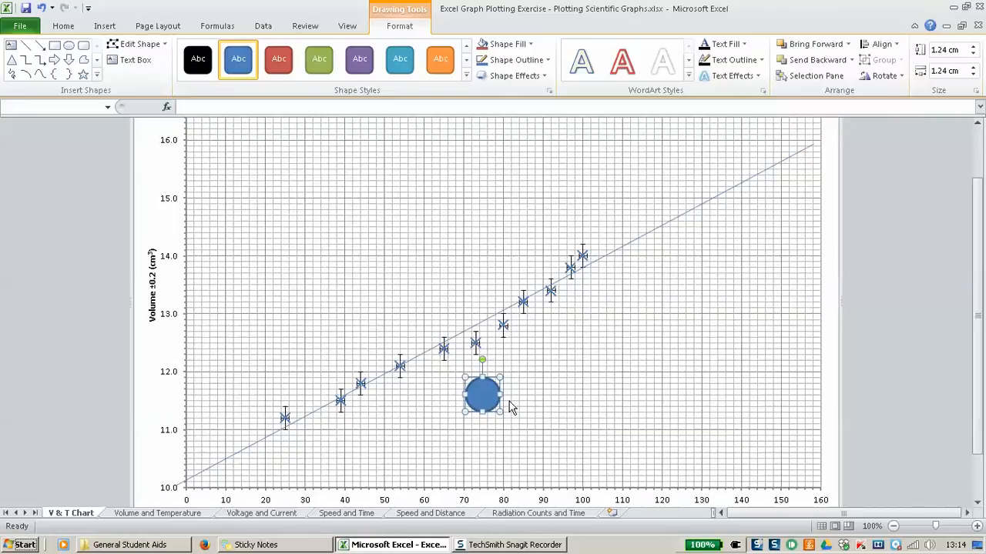
pyautogui.click(516, 46)
pyautogui.click(534, 188)
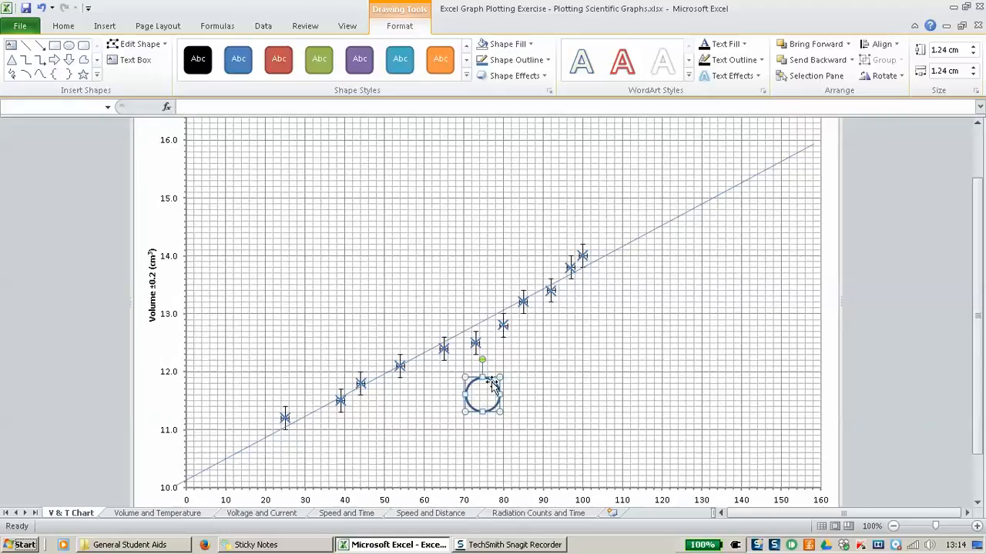
pyautogui.moveTo(493, 383); pyautogui.dragTo(484, 333)
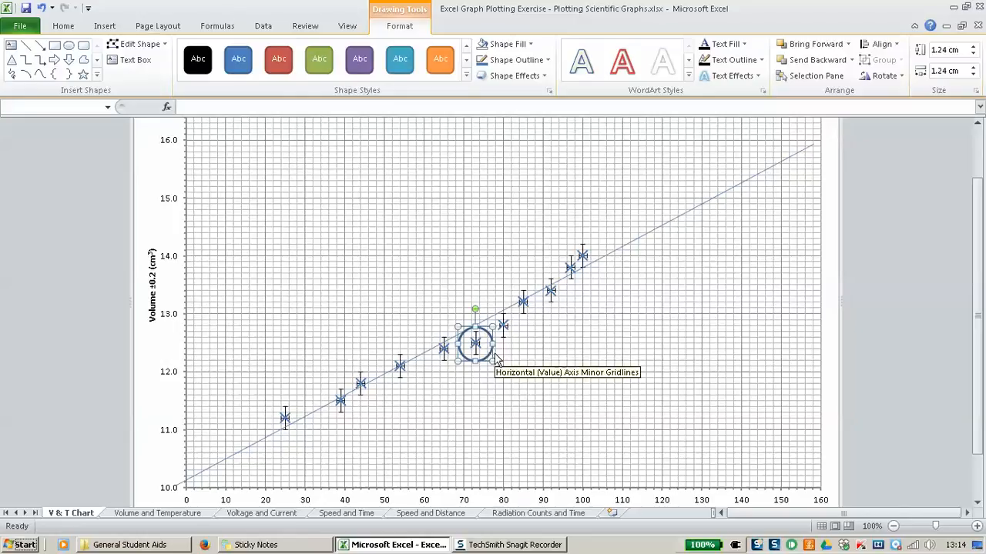
# Step: Duplicate the circle and move the copy onto the 80 °C anomaly
pyautogui.hotkey('ctrl', 'c')
pyautogui.hotkey('ctrl', 'v')
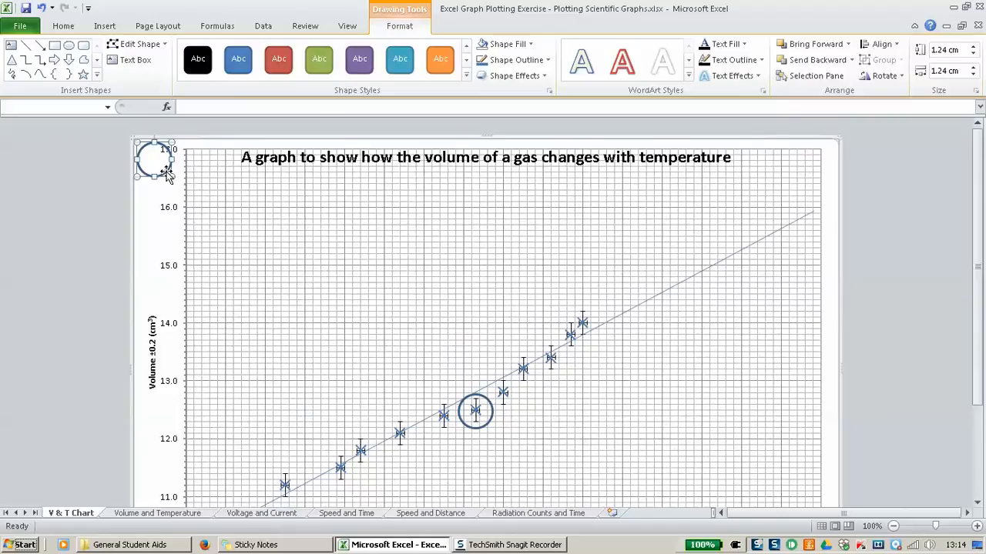
pyautogui.moveTo(171, 162); pyautogui.dragTo(521, 396)
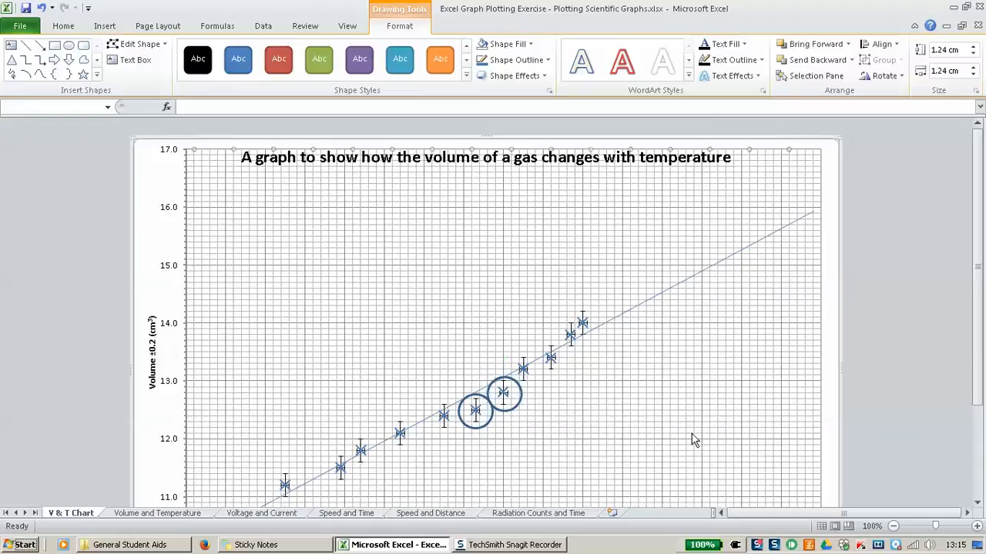
# Step: Increase the best-fit line's width from 0.75 pt to 1.25 pt via Format Object
pyautogui.click(630, 405)
pyautogui.scroll(-2, 627, 407)
pyautogui.scroll(2, 627, 407)
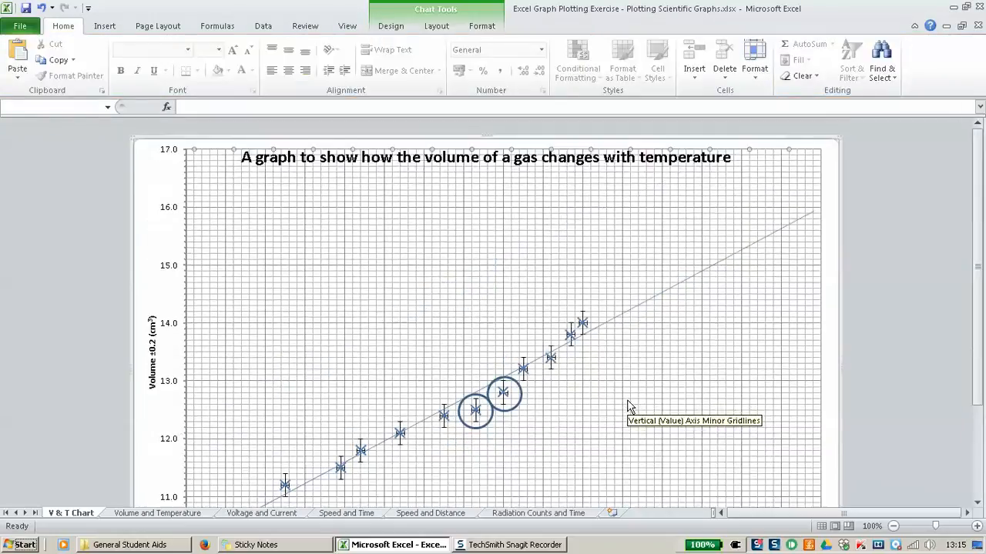
pyautogui.scroll(-2, 627, 407)
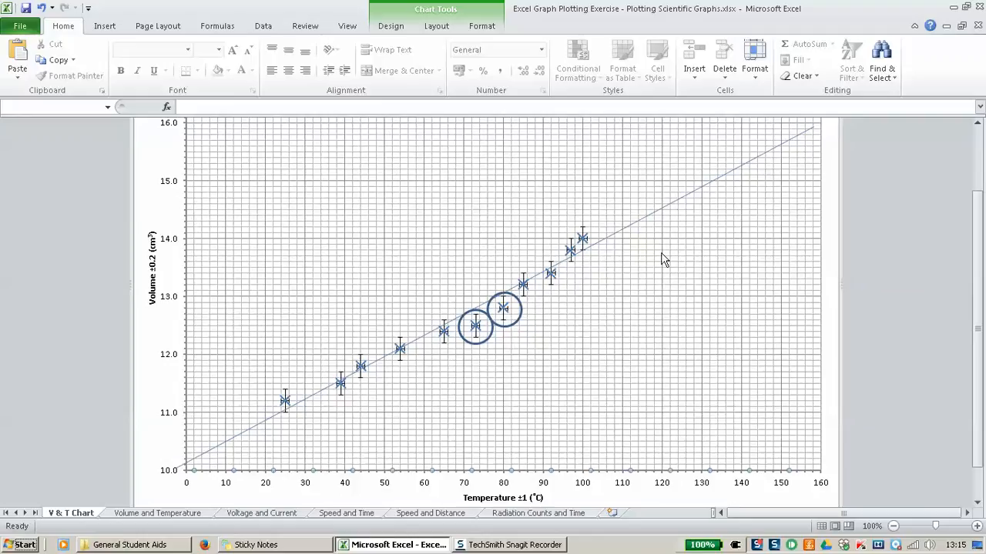
pyautogui.rightClick(677, 203)
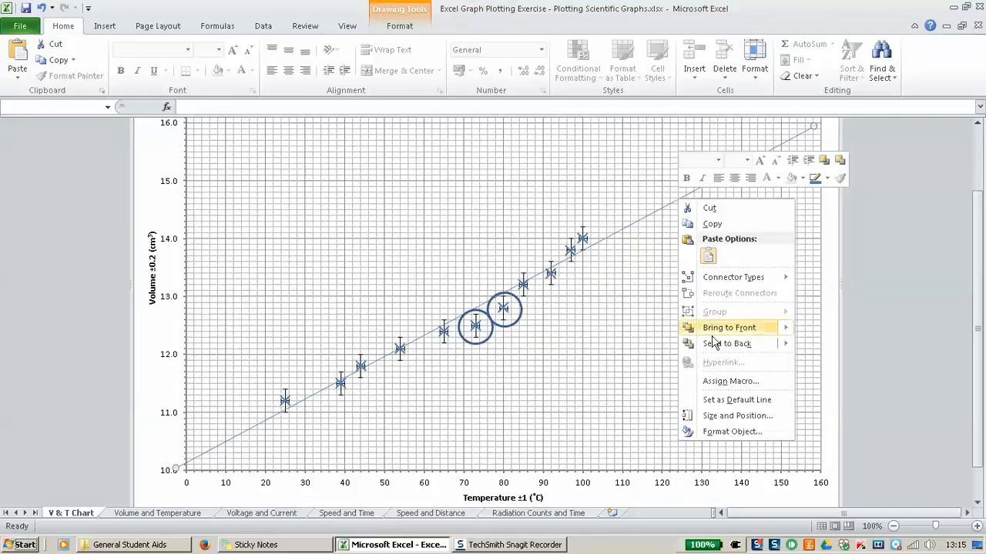
pyautogui.click(728, 431)
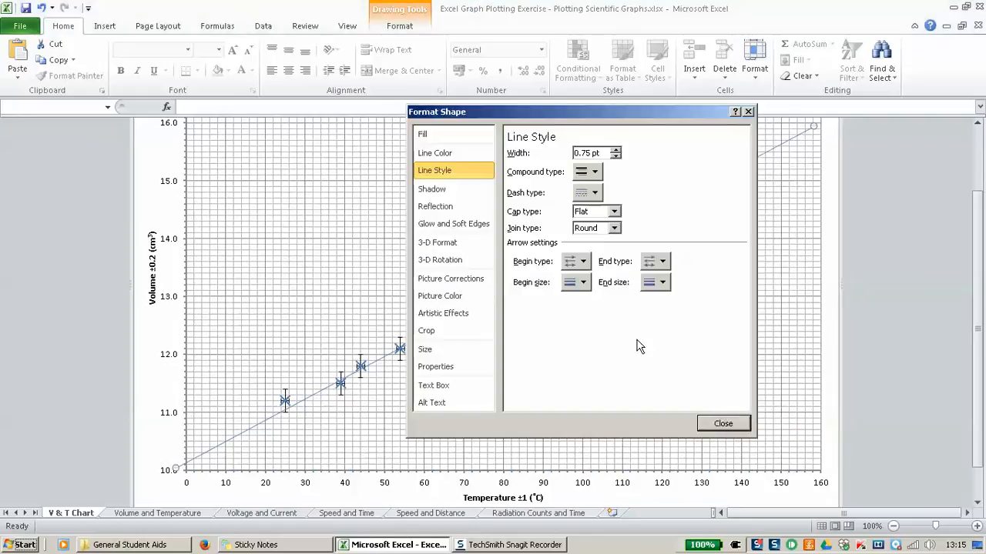
pyautogui.click(615, 150)
pyautogui.click(615, 151)
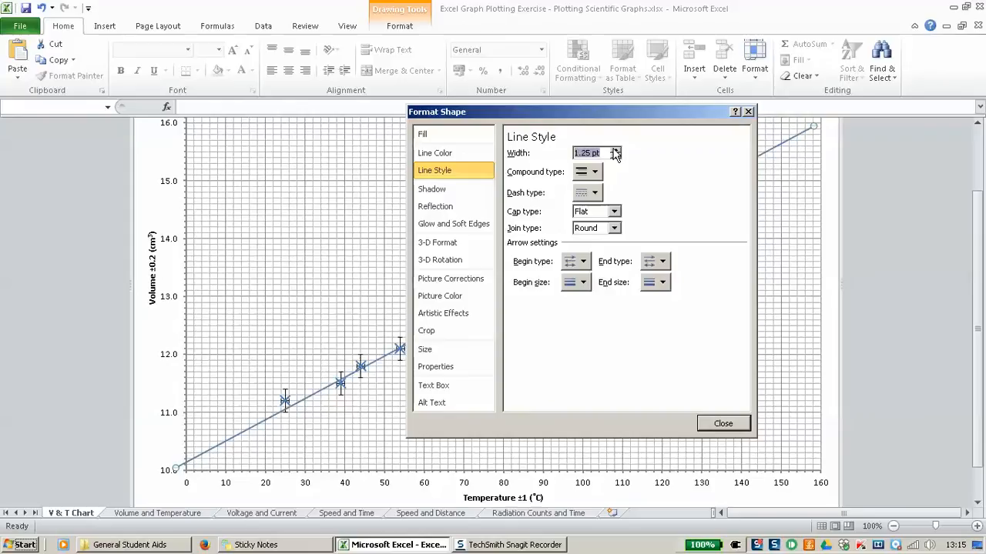
pyautogui.click(726, 424)
pyautogui.scroll(2, 728, 383)
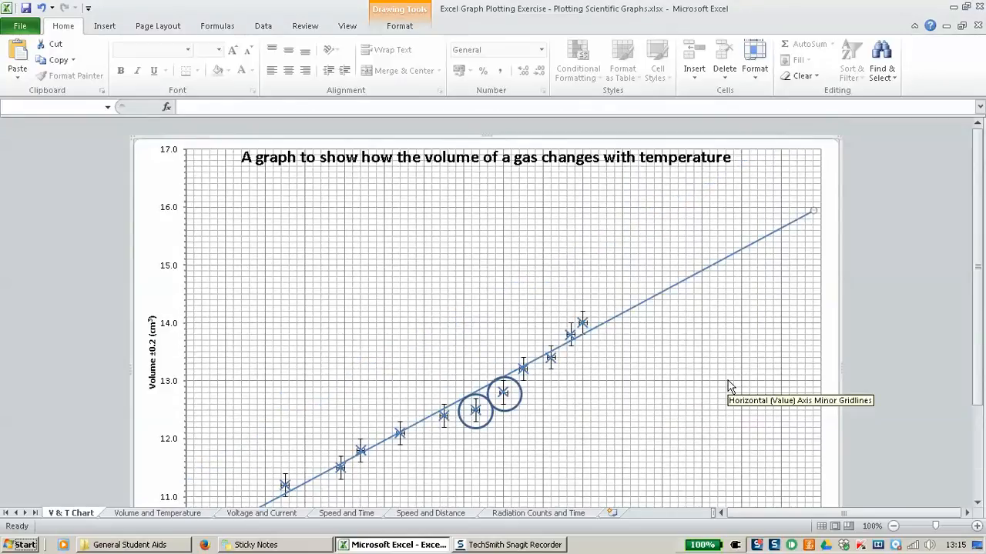
pyautogui.scroll(-2, 730, 387)
pyautogui.click(733, 335)
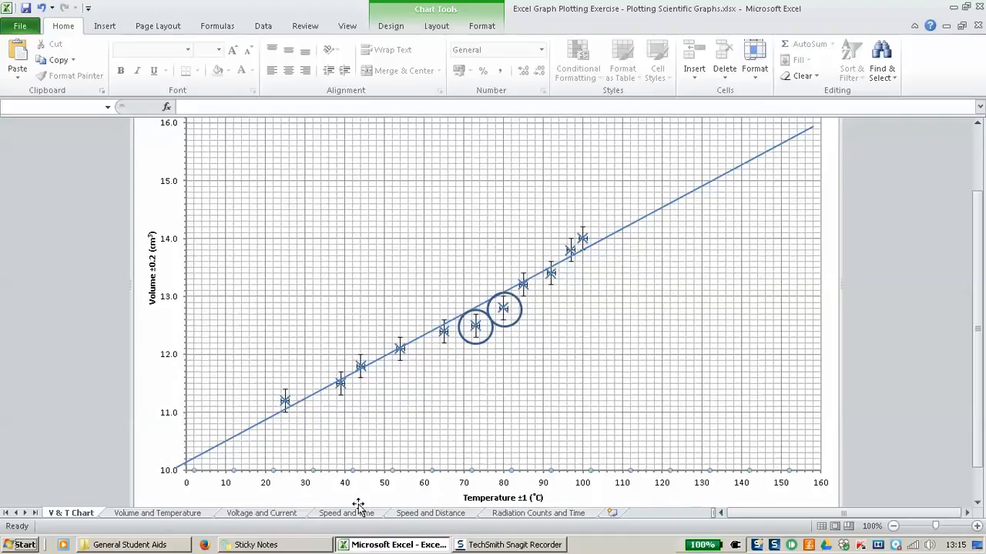
pyautogui.scroll(2, 681, 413)
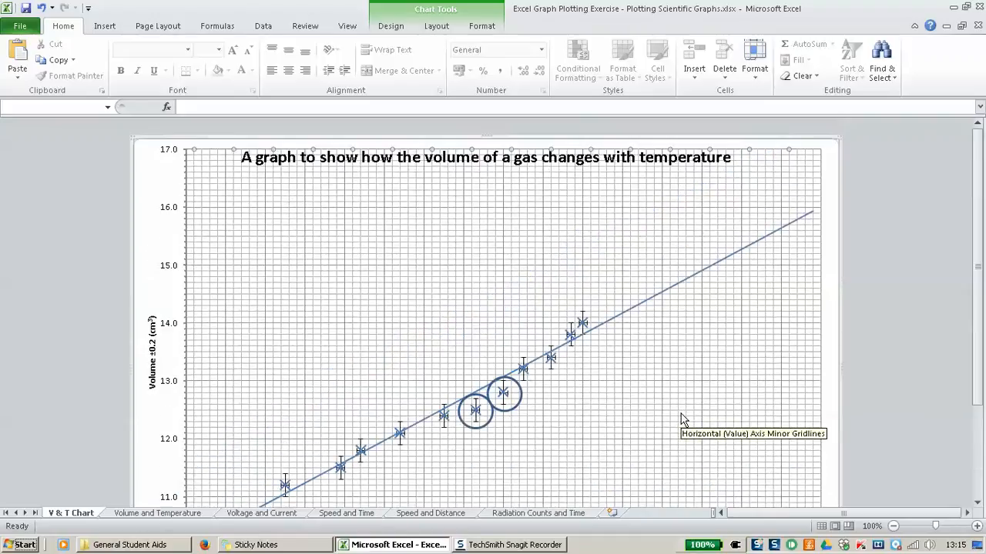
pyautogui.scroll(-3, 681, 414)
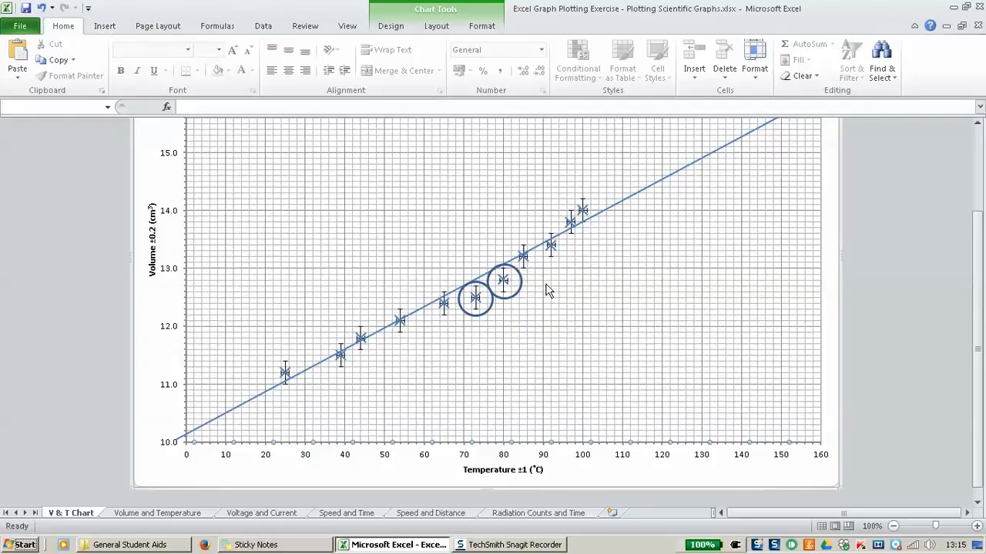
pyautogui.scroll(1, 545, 285)
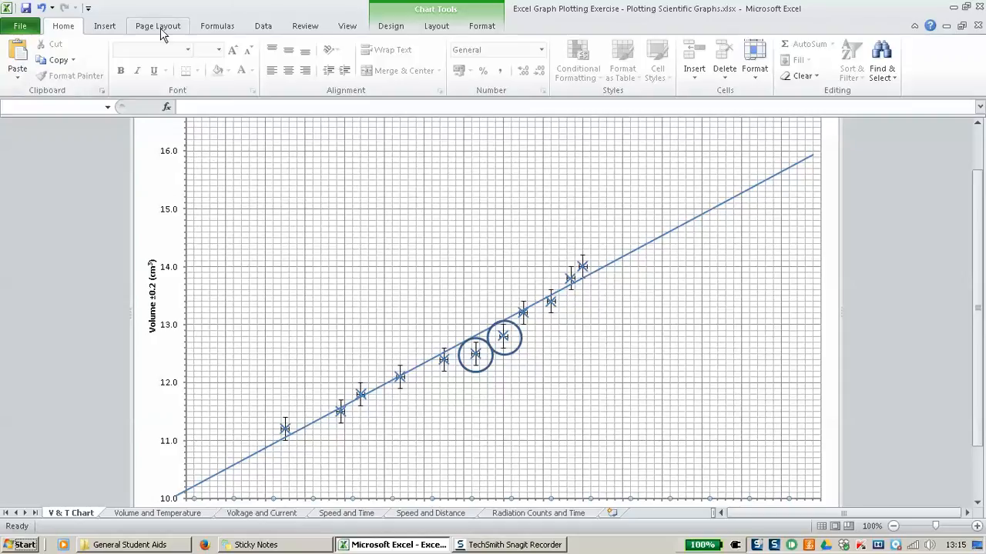
# Step: Draw a thick blue vertical line from 150 °C on the x-axis up to the best-fit line
pyautogui.click(106, 28)
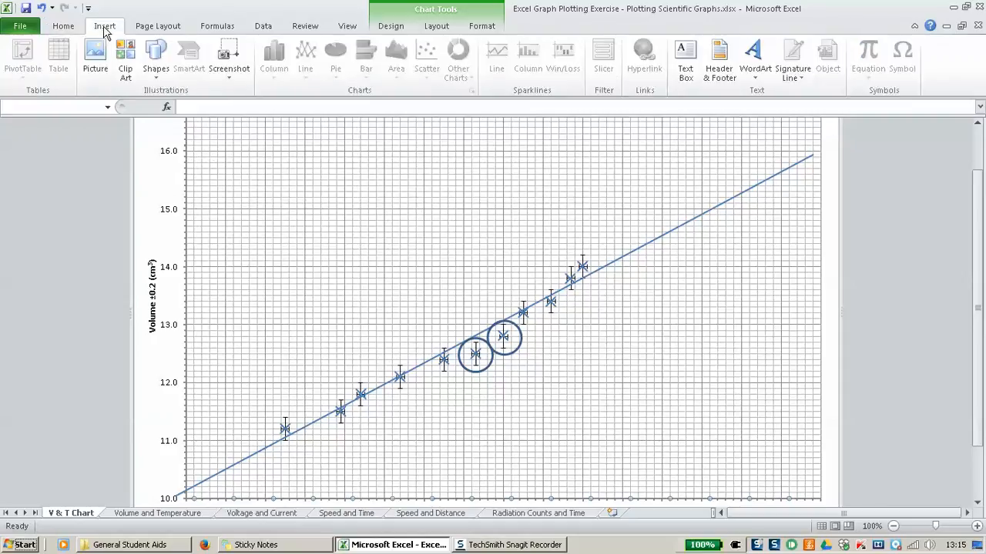
pyautogui.click(157, 60)
pyautogui.click(166, 107)
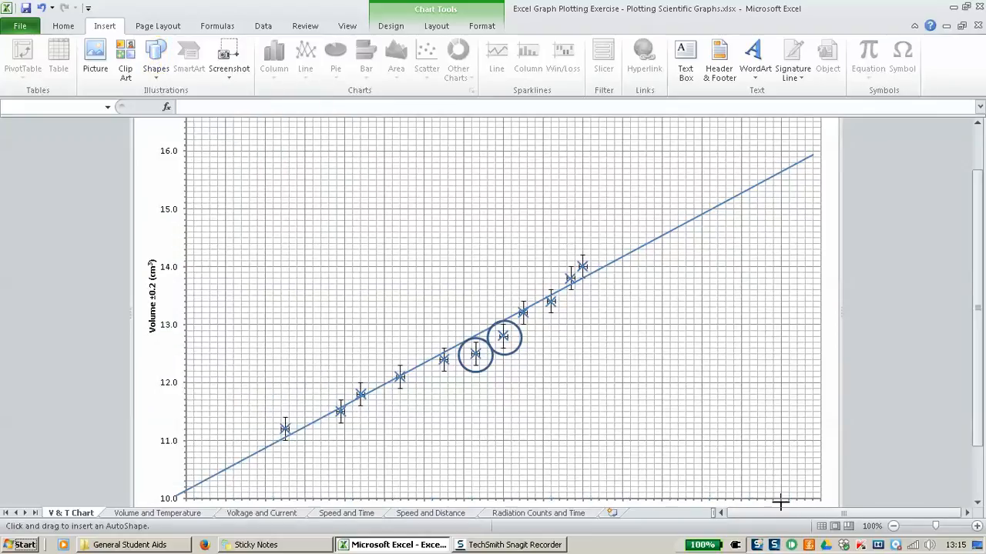
pyautogui.moveTo(782, 501); pyautogui.dragTo(781, 171)
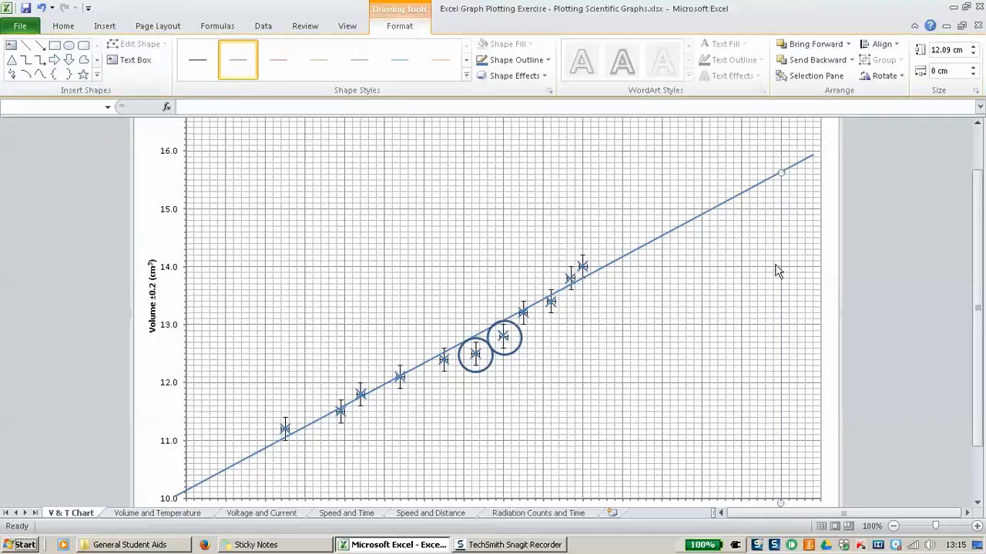
pyautogui.click(466, 75)
pyautogui.click(237, 108)
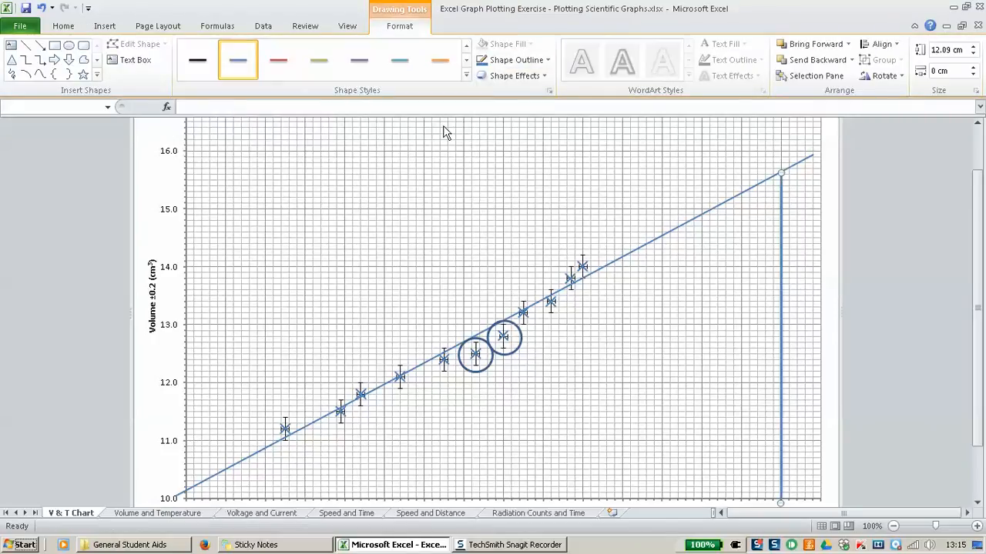
# Step: Draw a matching thick blue horizontal line from that intersection to the volume axis, near 15.6 cm³
pyautogui.click(27, 47)
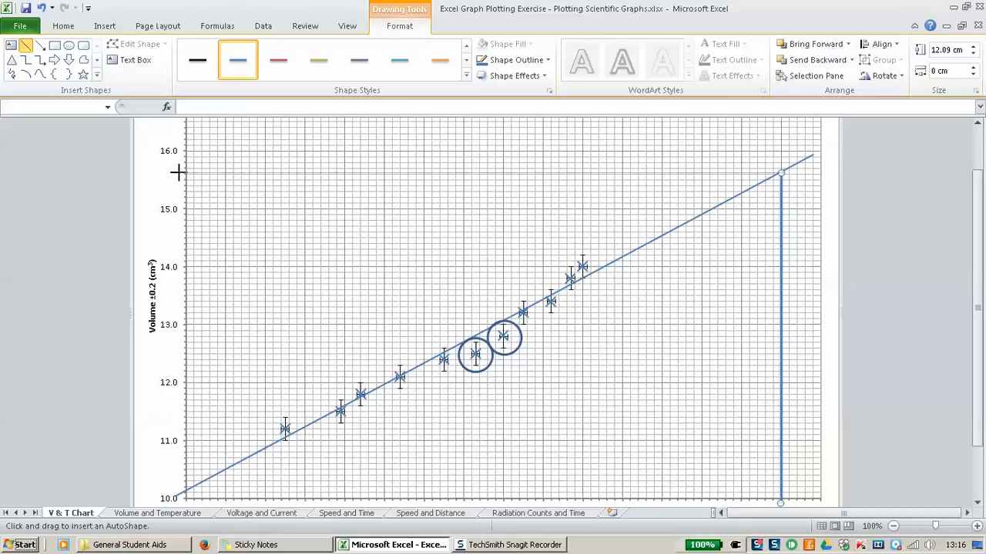
pyautogui.moveTo(177, 172); pyautogui.dragTo(780, 173)
pyautogui.click(466, 76)
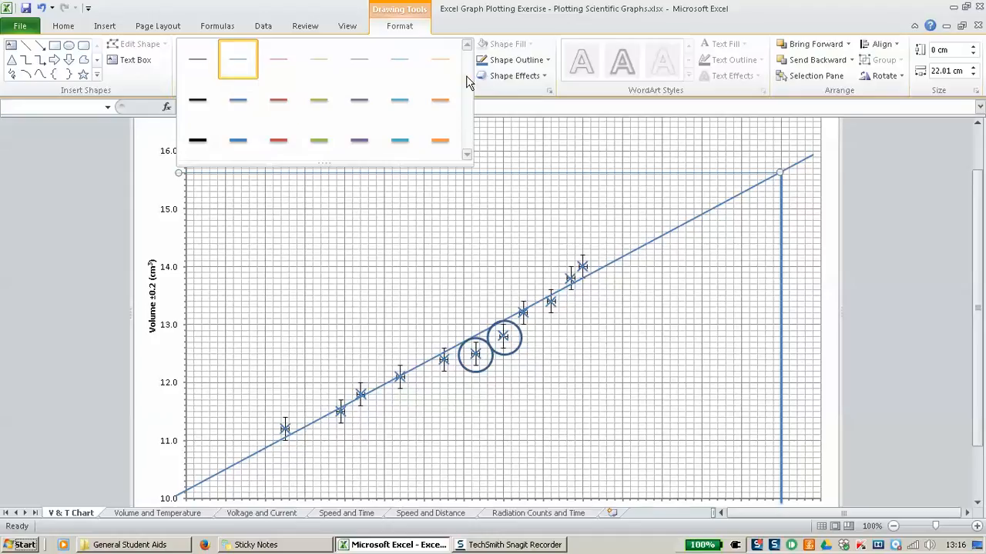
pyautogui.click(243, 112)
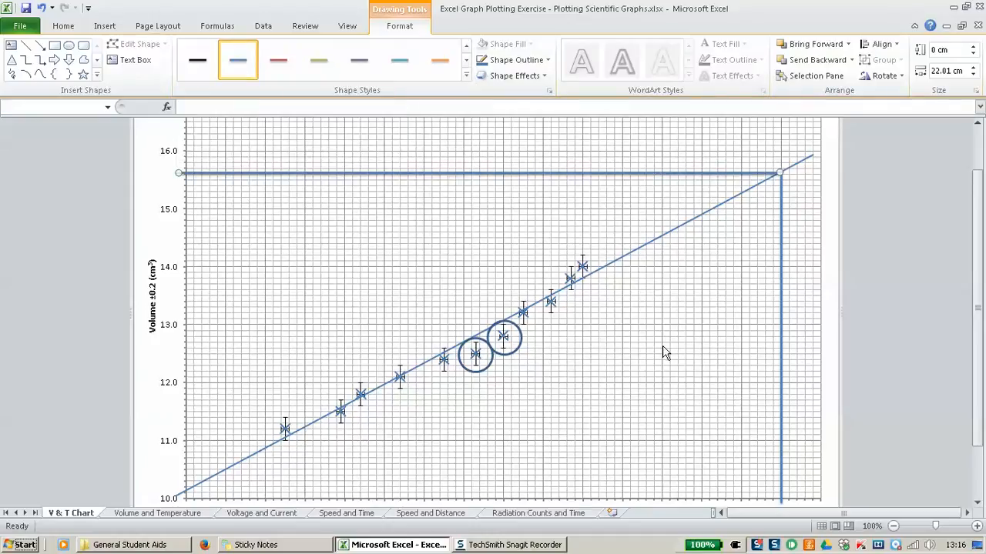
pyautogui.click(281, 241)
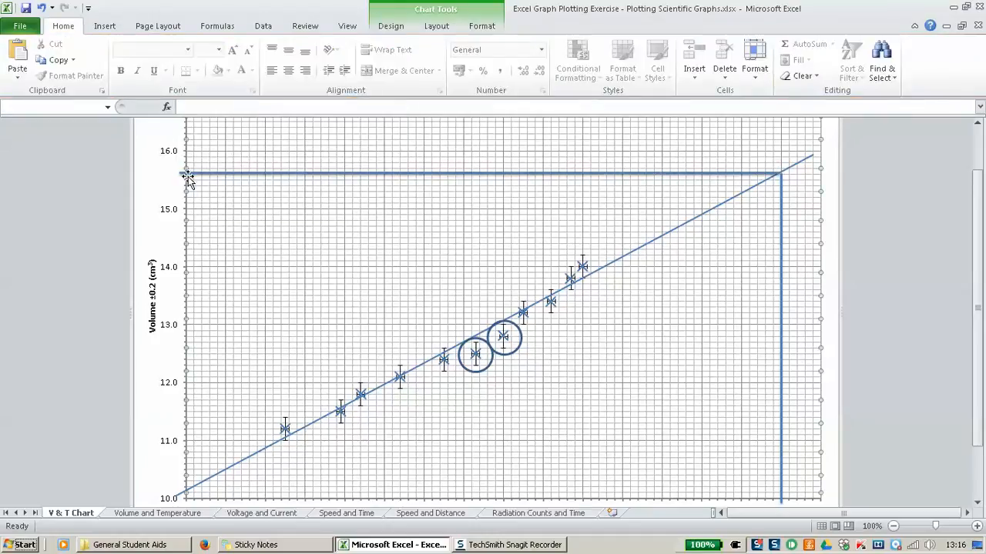
# Step: Review the finished chart and zoom the sheet out to 80% so it all fits
pyautogui.scroll(2, 656, 428)
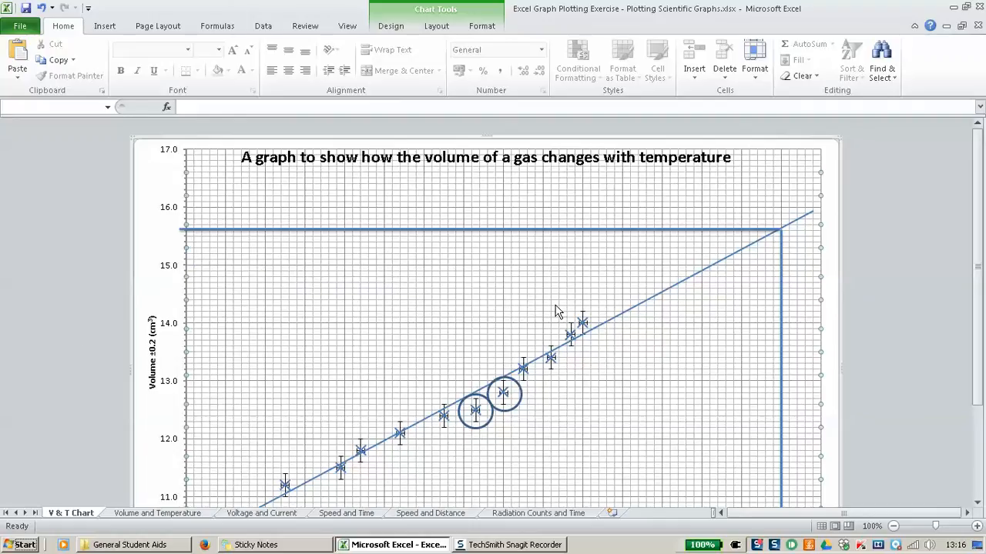
pyautogui.scroll(-3, 528, 285)
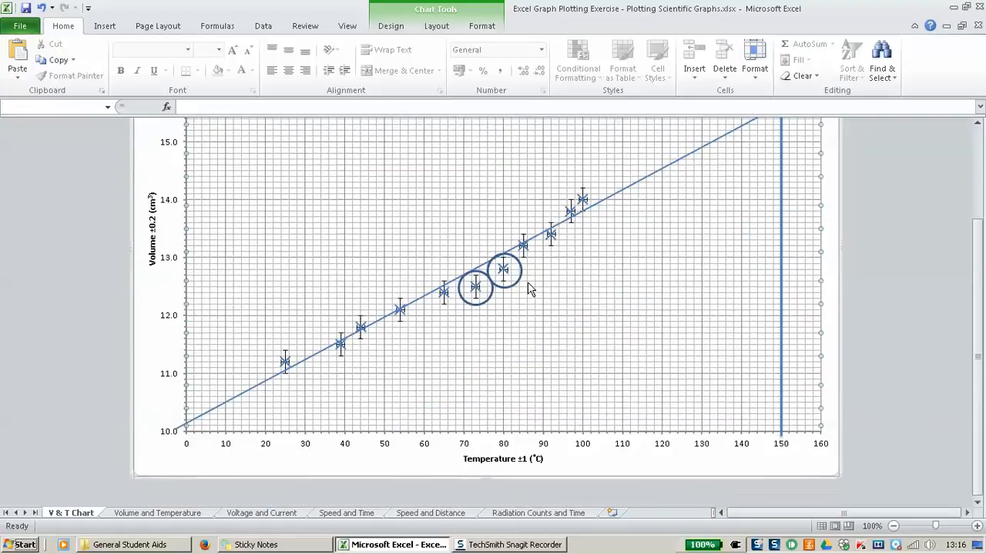
pyautogui.moveTo(397, 310)
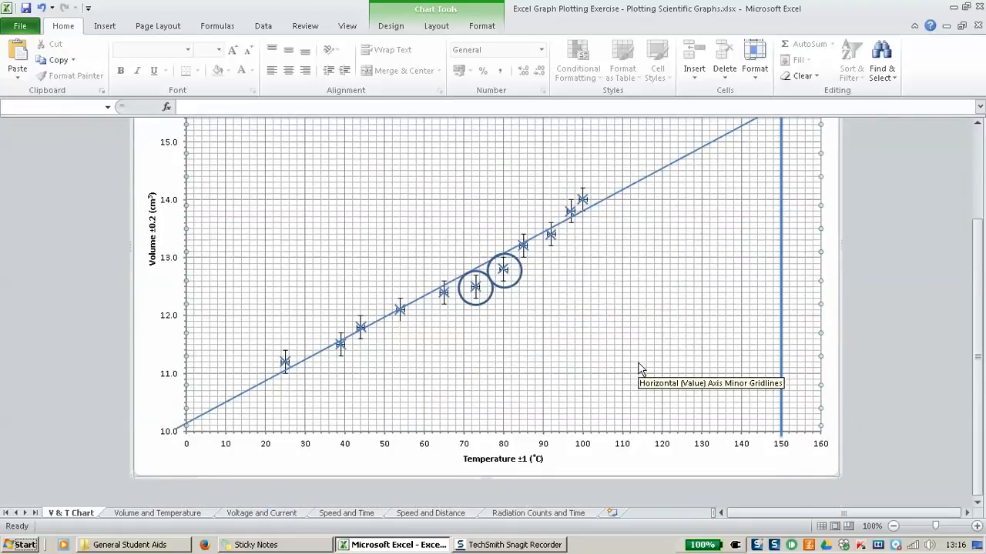
pyautogui.scroll(1, 638, 370)
pyautogui.click(893, 526)
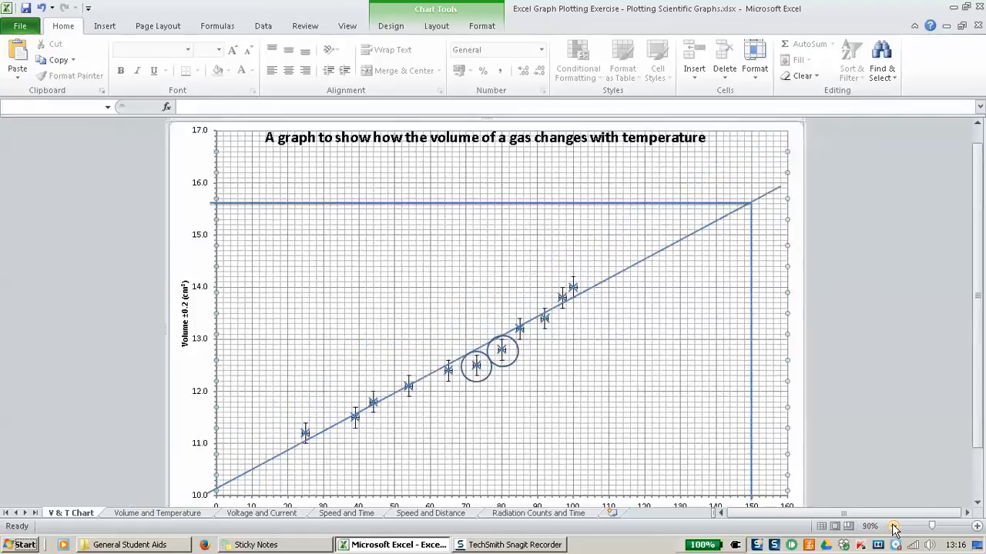
pyautogui.click(893, 525)
pyautogui.scroll(1, 707, 399)
pyautogui.scroll(-1, 707, 399)
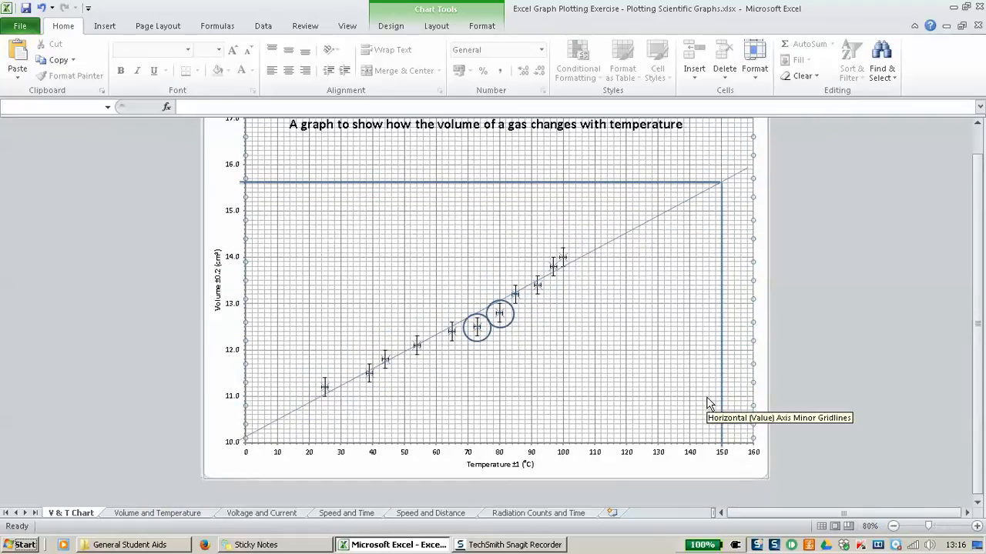
pyautogui.scroll(1, 661, 423)
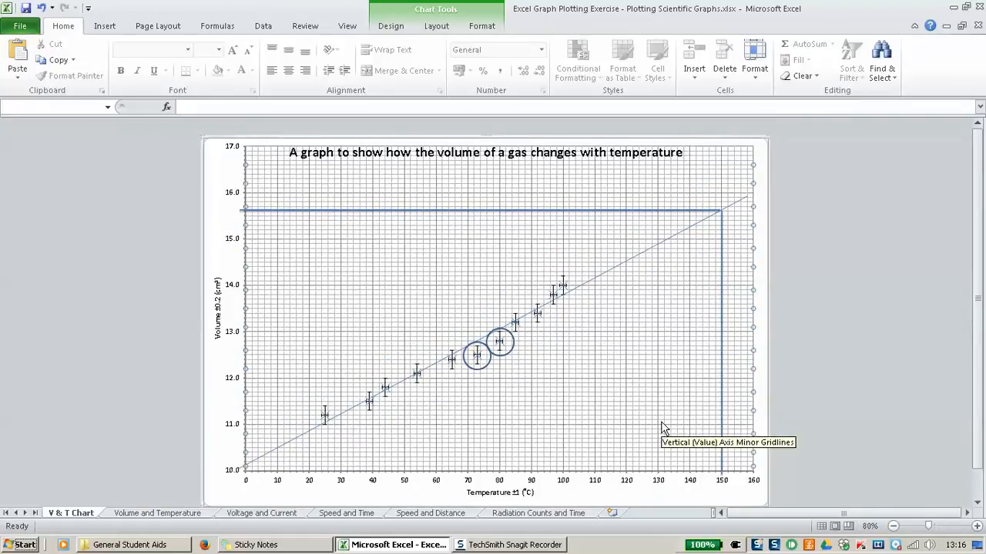